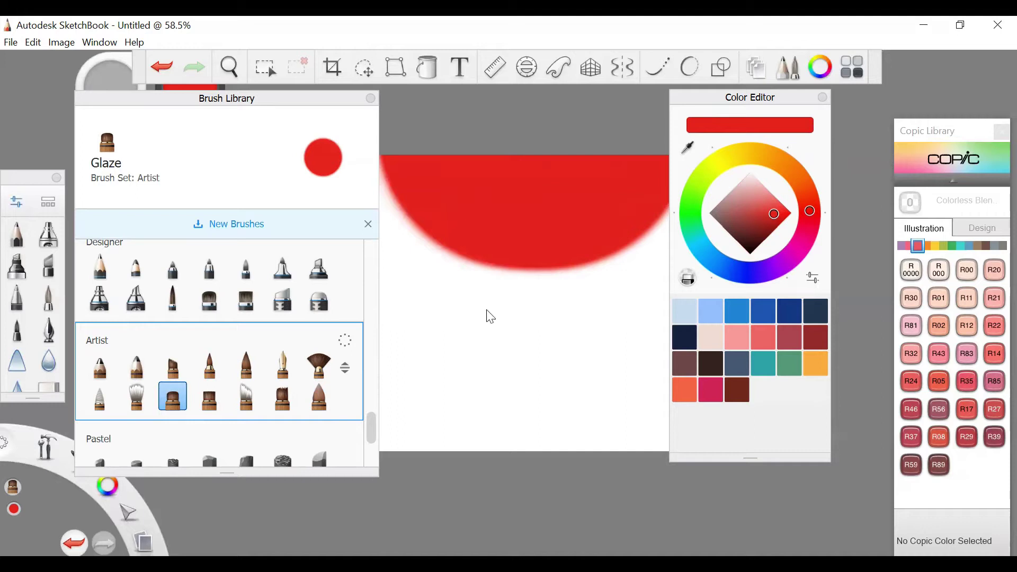
Step: Set the Glaze brush size to 96.5 and paint a wide red band across the full upper part of the canvas
key("ctrl+alt+b")
left_click_drag(538, 307, 448, 310)
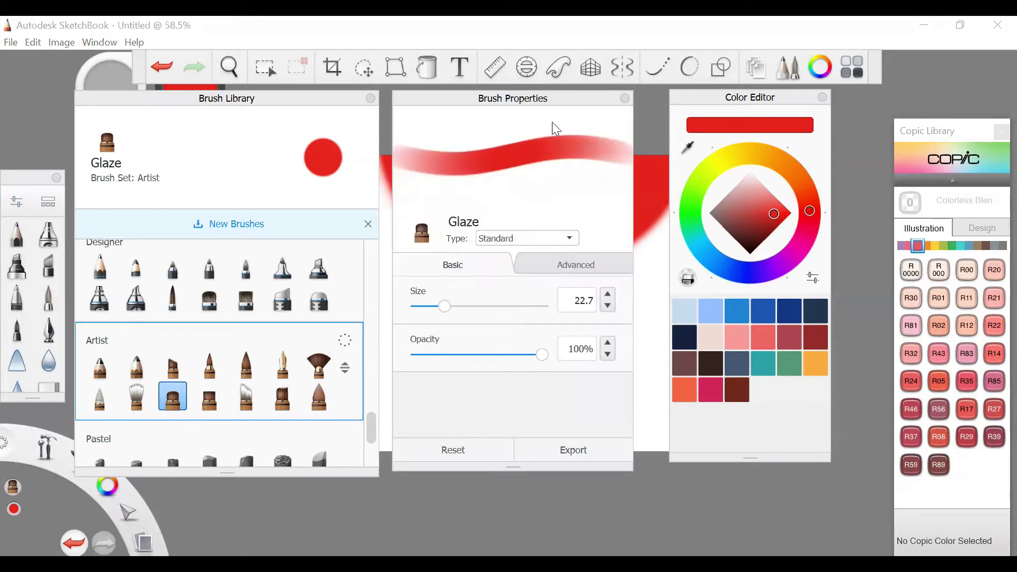
left_click(625, 98)
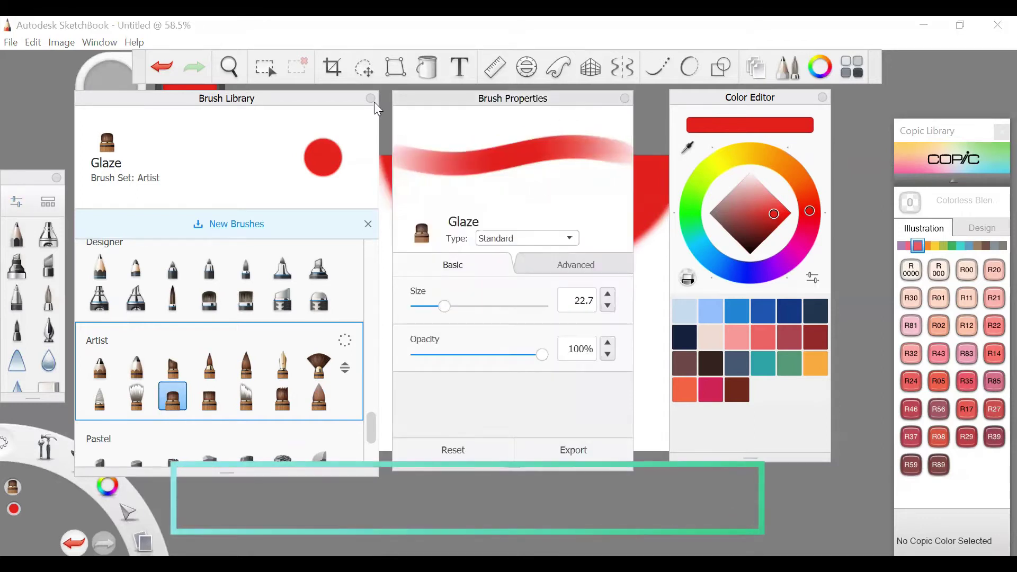
left_click_drag(147, 160, 294, 163)
left_click(16, 201)
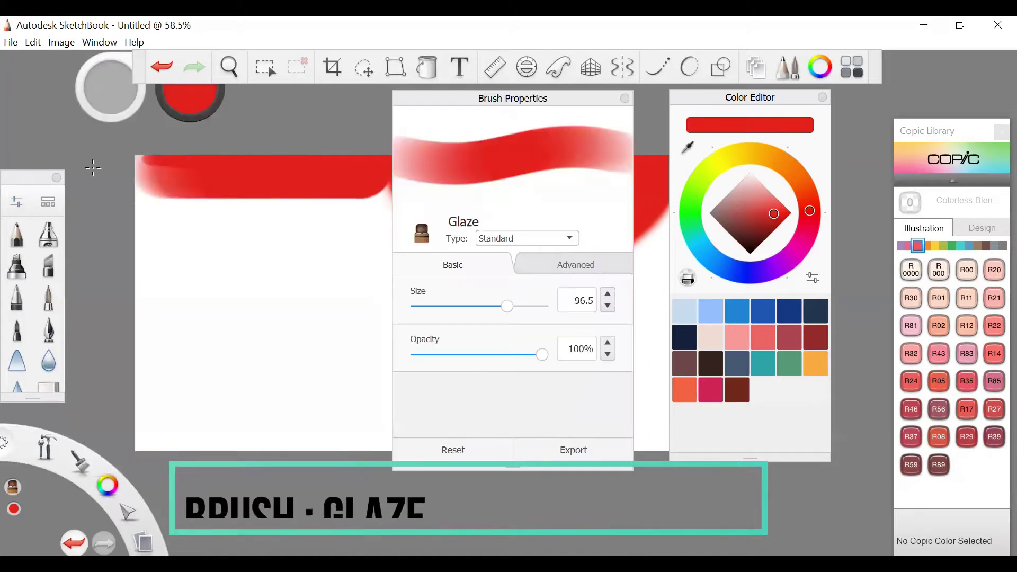
mouse_move(93, 168)
left_mouse_down()
mouse_move(297, 206)
mouse_move(416, 205)
left_mouse_up()
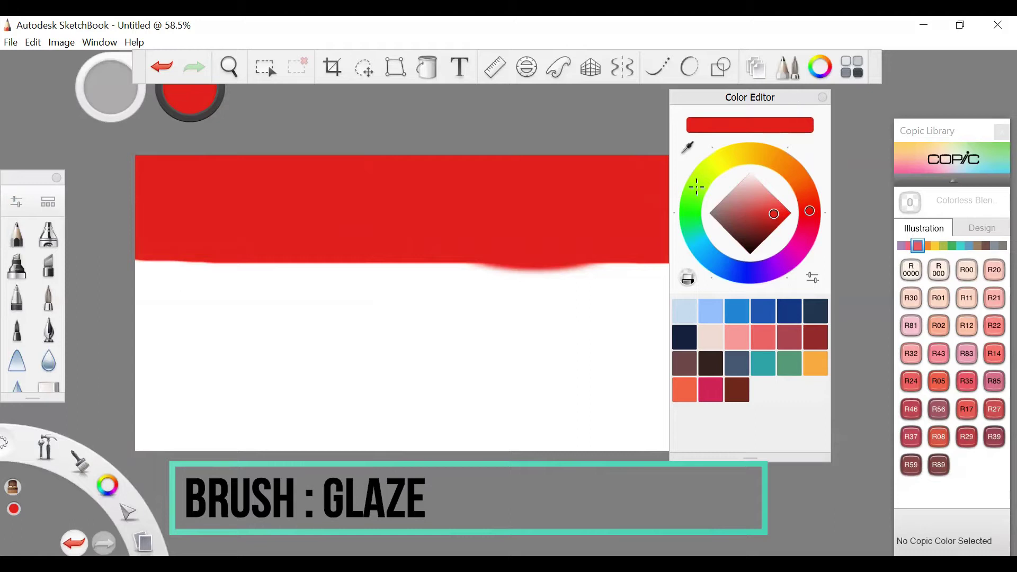
Step: Paint a light orange band across the canvas below the red one, and a dark navy band along the upper edge
left_click_drag(750, 97, 863, 128)
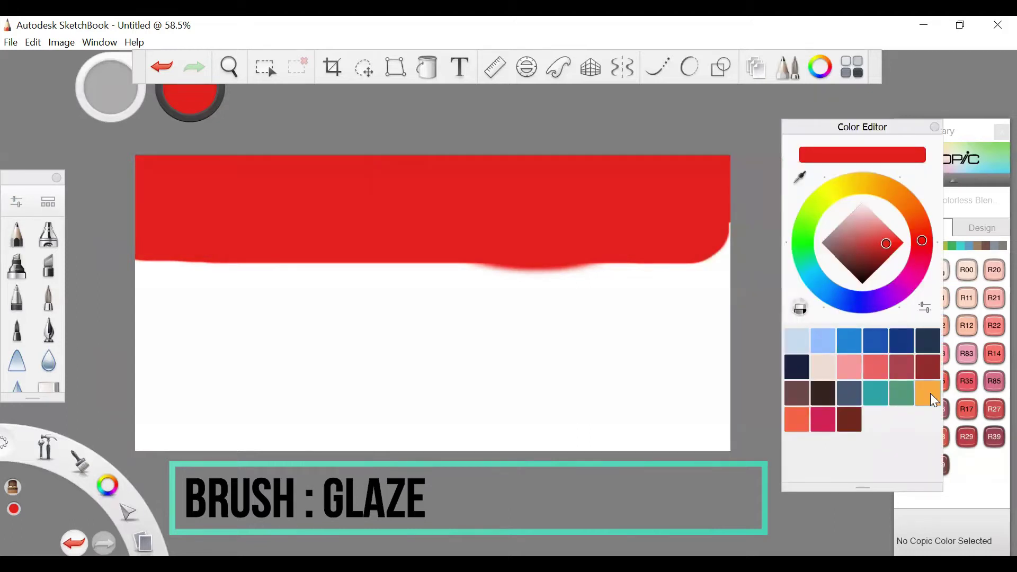
left_click(797, 416)
left_click_drag(899, 194, 878, 196)
mouse_move(171, 274)
left_mouse_down()
mouse_move(733, 271)
mouse_move(726, 249)
mouse_move(520, 282)
mouse_move(96, 286)
mouse_move(518, 311)
mouse_move(734, 305)
left_mouse_up()
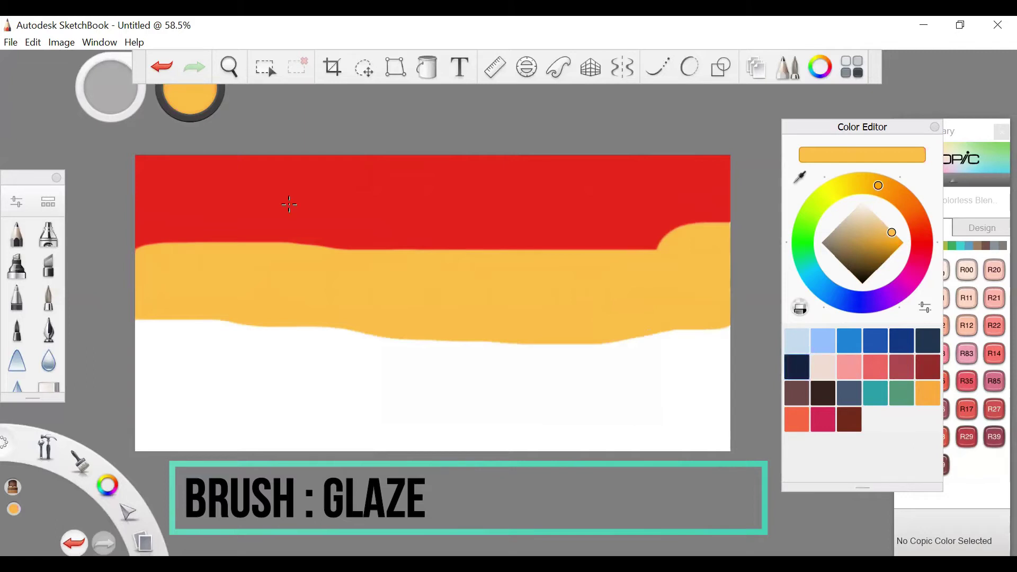
mouse_move(127, 150)
left_mouse_down()
mouse_move(449, 168)
mouse_move(737, 138)
left_mouse_up()
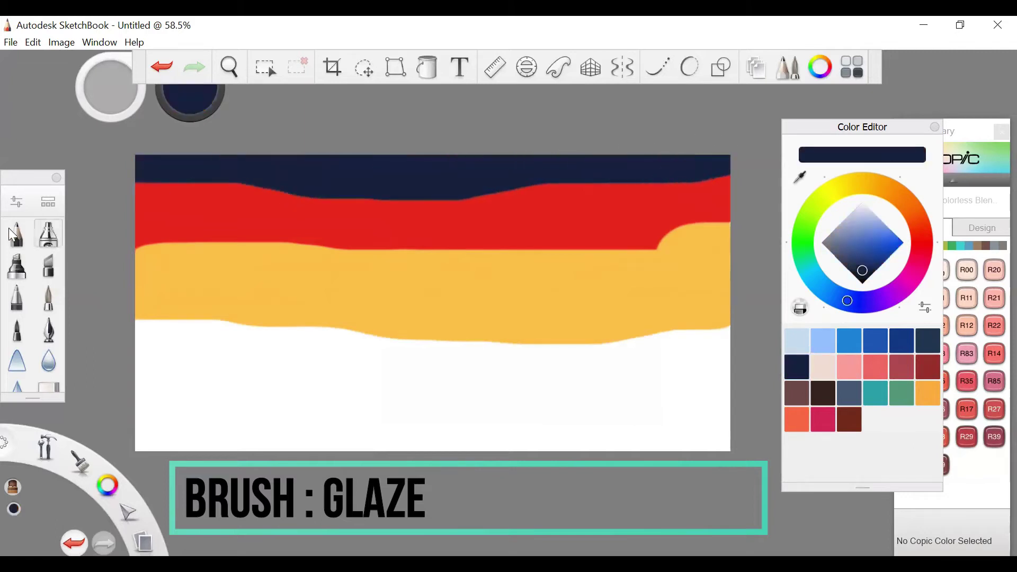
Step: Choose a bright yellow and paint a full-width band directly below the orange one with the Glaze brush
left_click(39, 200)
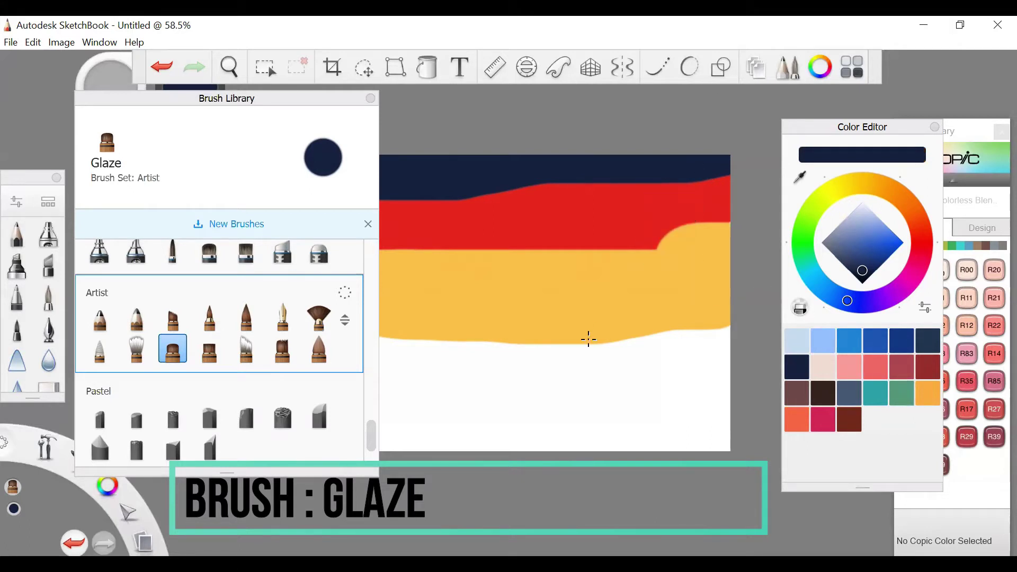
left_click(831, 199)
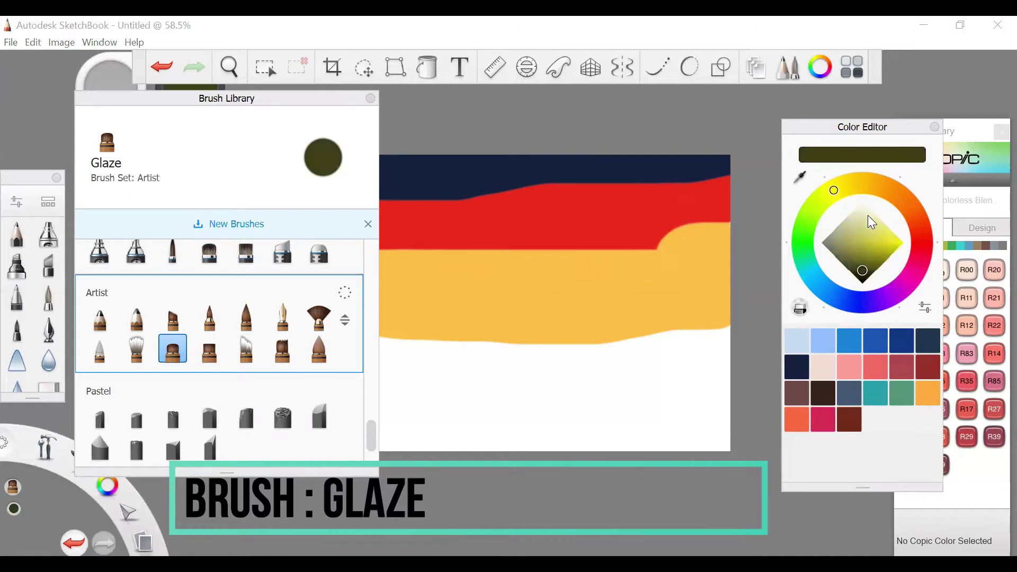
left_click(898, 237)
mouse_move(739, 341)
left_mouse_down()
mouse_move(627, 340)
mouse_move(439, 312)
mouse_move(424, 344)
left_mouse_up()
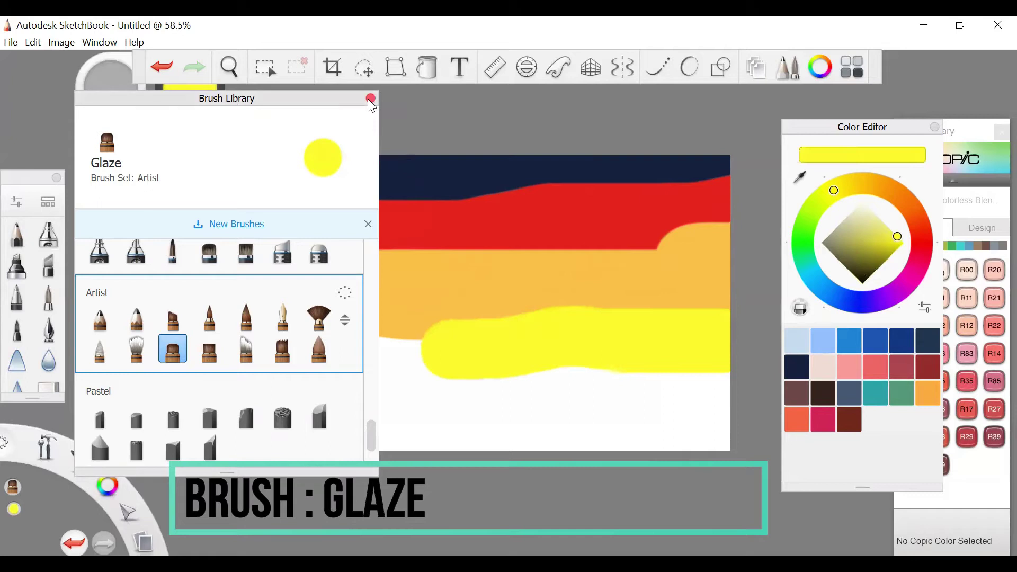
mouse_move(159, 341)
left_mouse_down()
mouse_move(607, 341)
mouse_move(148, 349)
mouse_move(154, 332)
left_mouse_up()
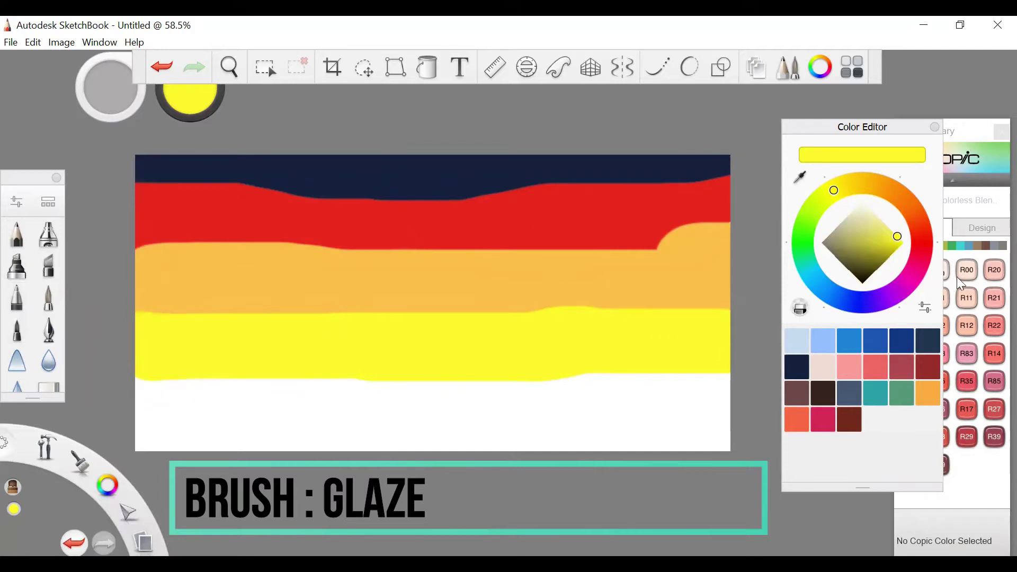
Step: Try painting a near-black band across the lower part of the canvas and undo its strokes
left_click(864, 277)
mouse_move(141, 391)
left_mouse_down()
mouse_move(125, 419)
mouse_move(562, 432)
mouse_move(754, 430)
mouse_move(780, 419)
left_mouse_up()
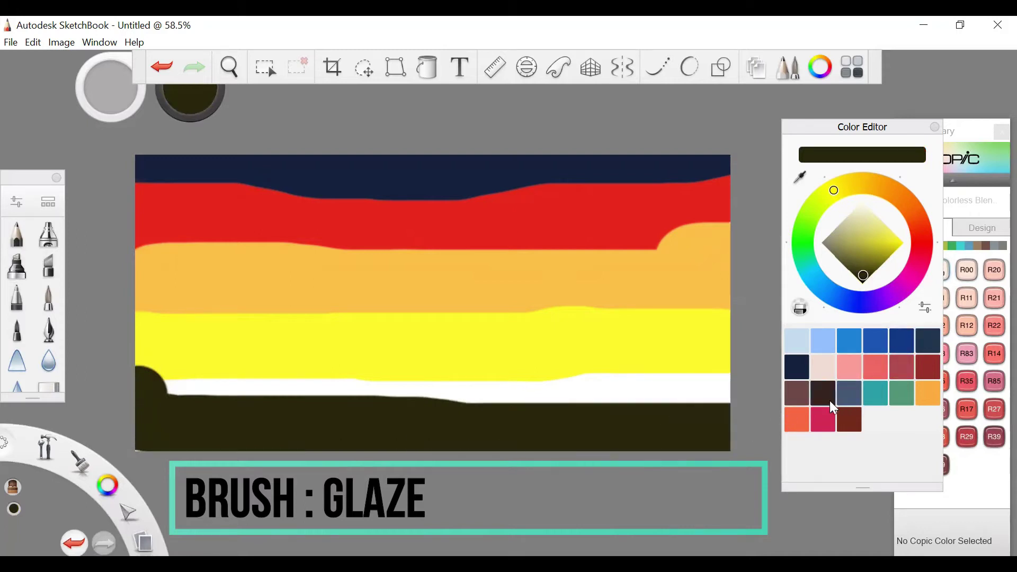
left_click(863, 279)
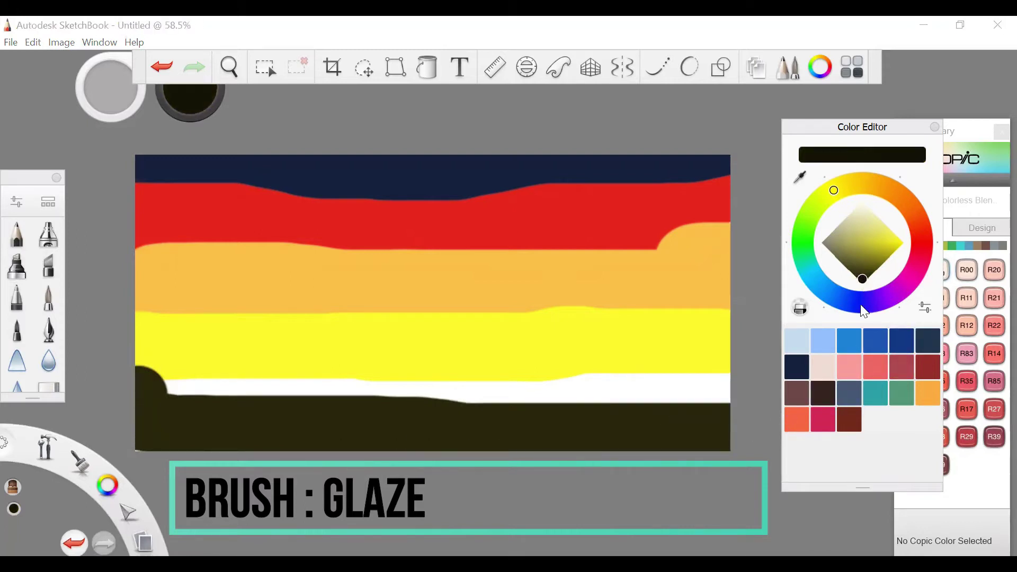
mouse_move(752, 418)
left_mouse_down()
mouse_move(554, 434)
mouse_move(227, 431)
mouse_move(123, 400)
mouse_move(740, 400)
left_mouse_up()
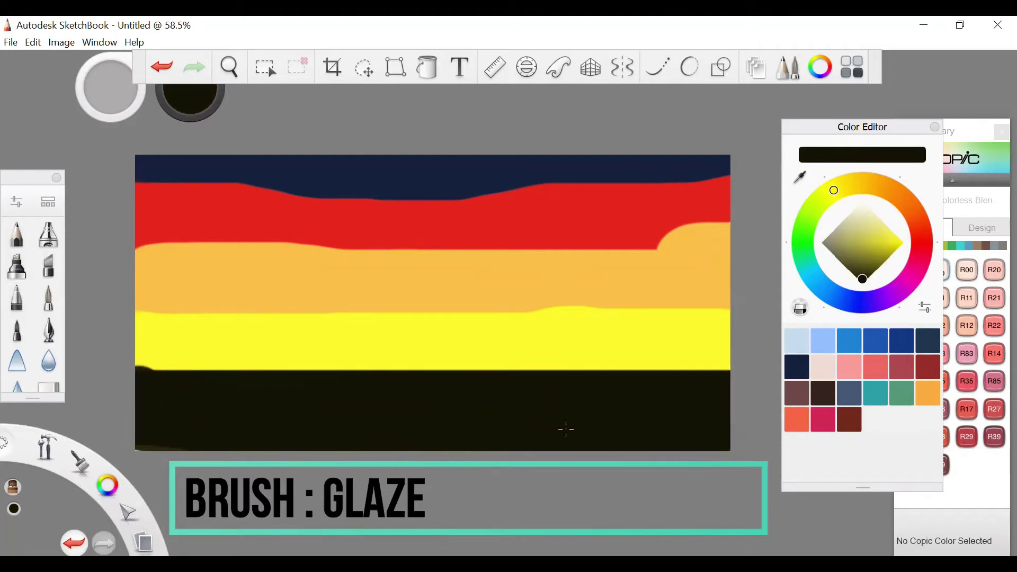
key("ctrl+z")
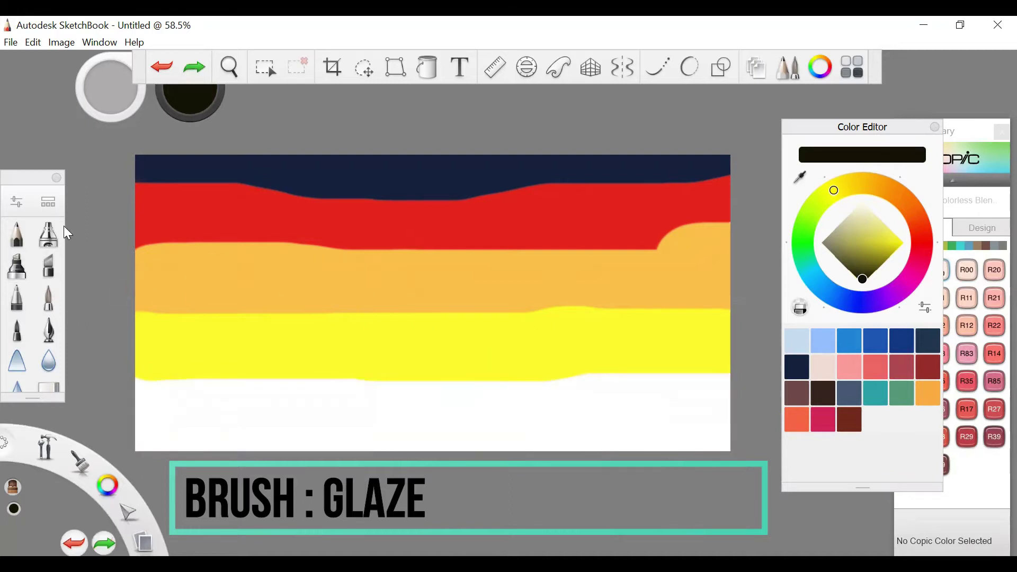
Step: Look through the brush sets and select the Blending brush from the Artist set
left_click(57, 200)
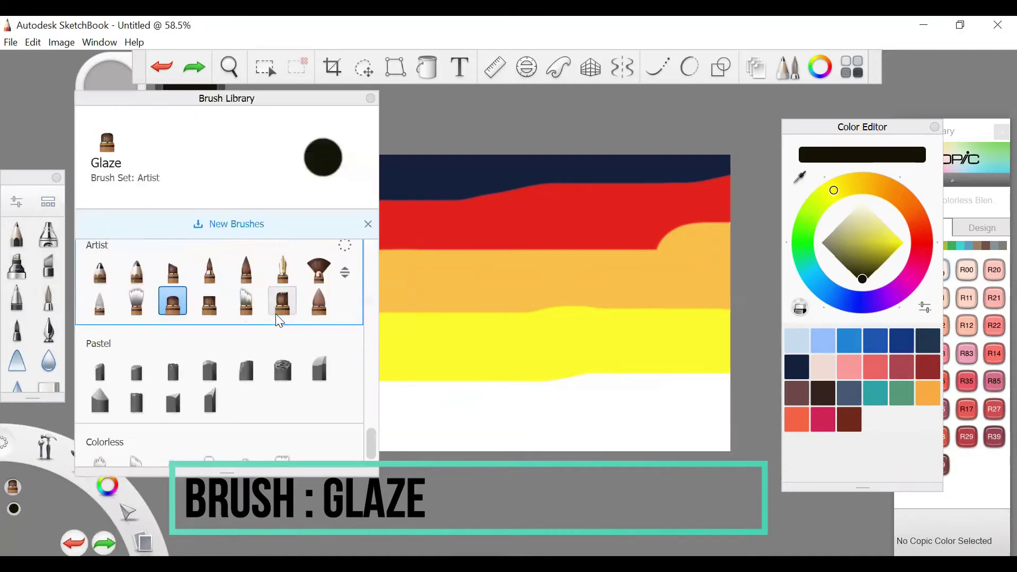
left_click(317, 311)
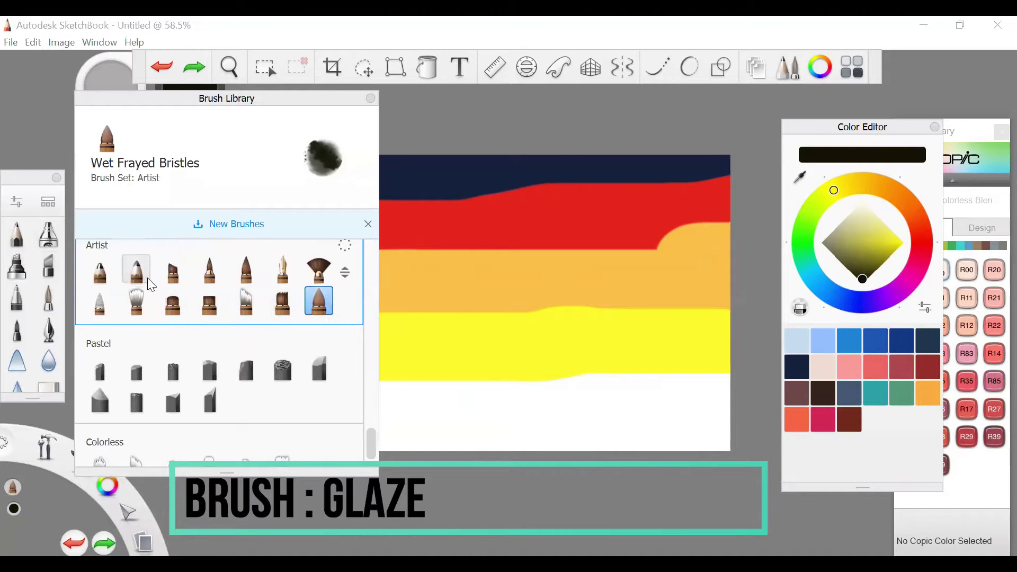
left_click(251, 278)
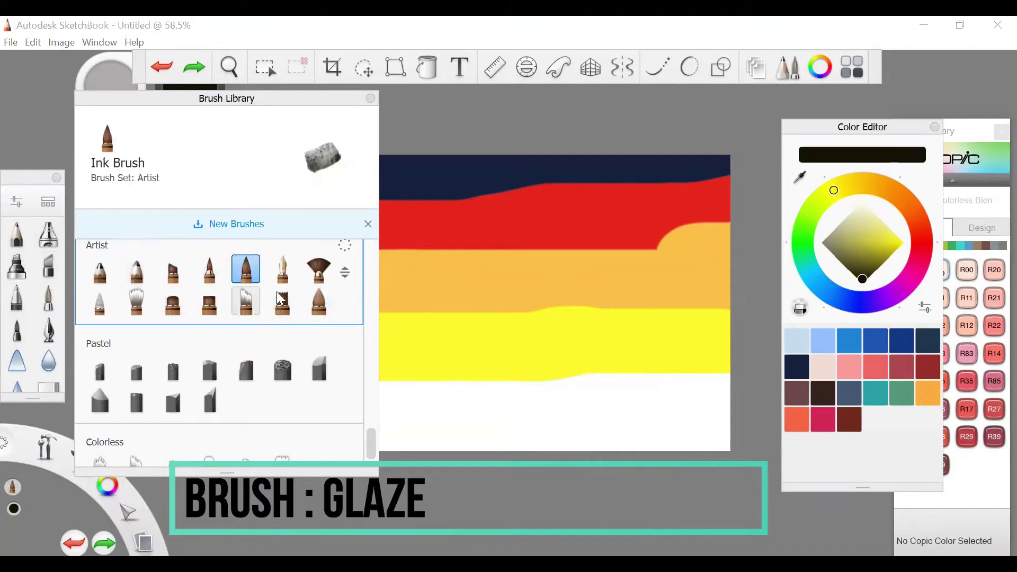
left_click(319, 270)
scroll(311, 295, "up", 15)
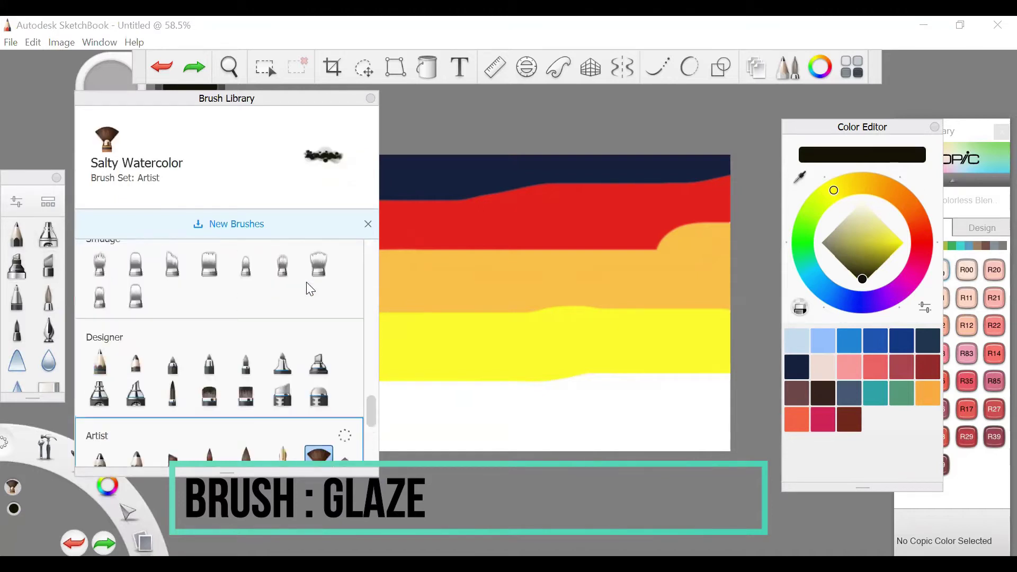
scroll(307, 277, "up", 10)
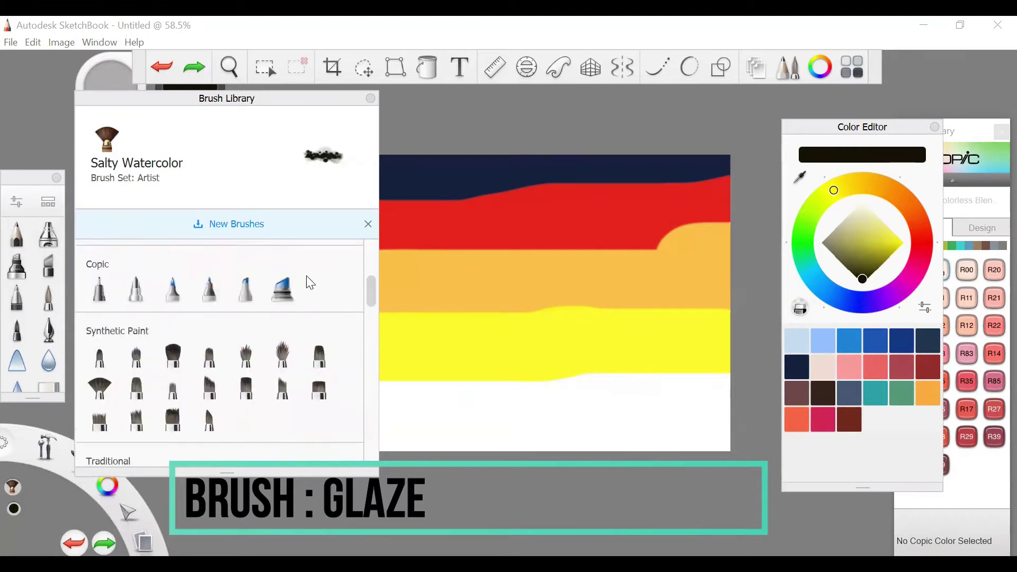
scroll(310, 281, "down", 20)
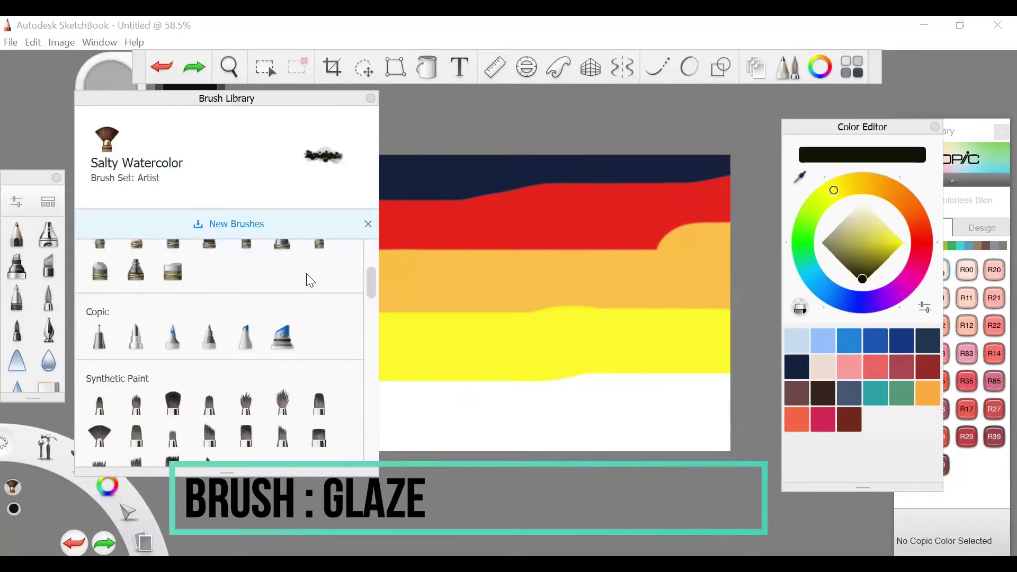
scroll(310, 281, "down", 5)
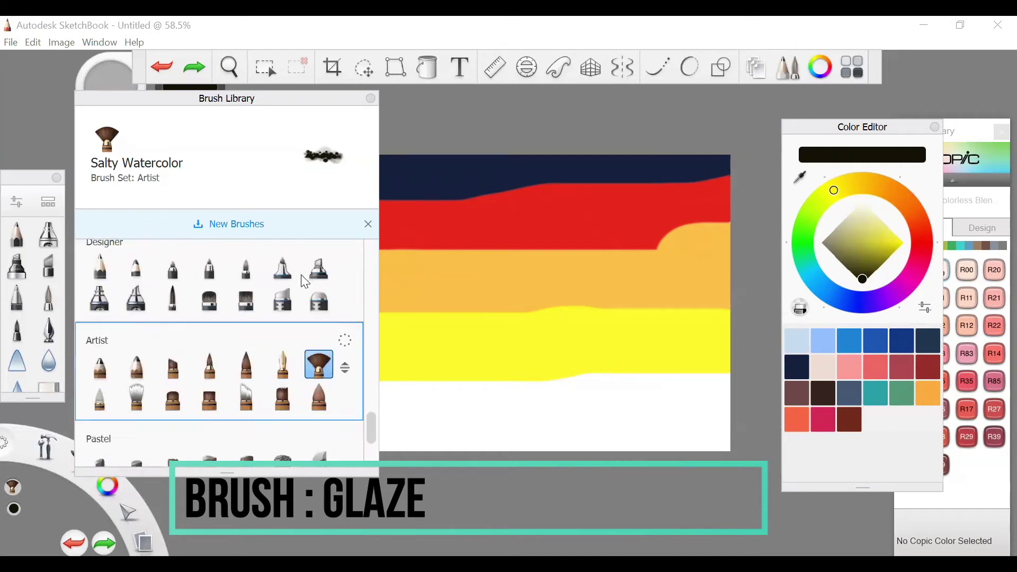
left_click(241, 324)
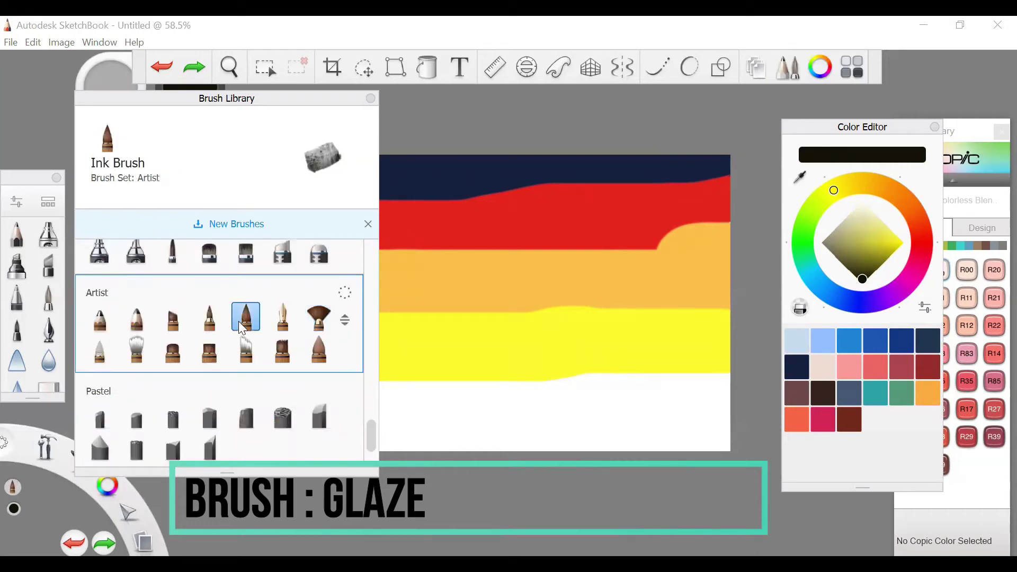
left_click(214, 350)
left_click(207, 323)
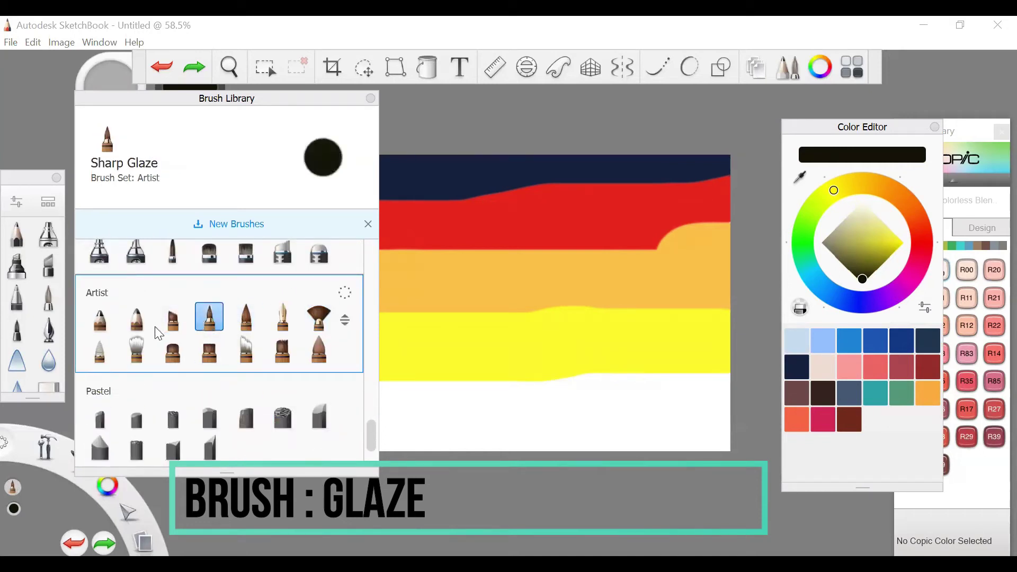
scroll(159, 334, "down", 1)
left_click(100, 277)
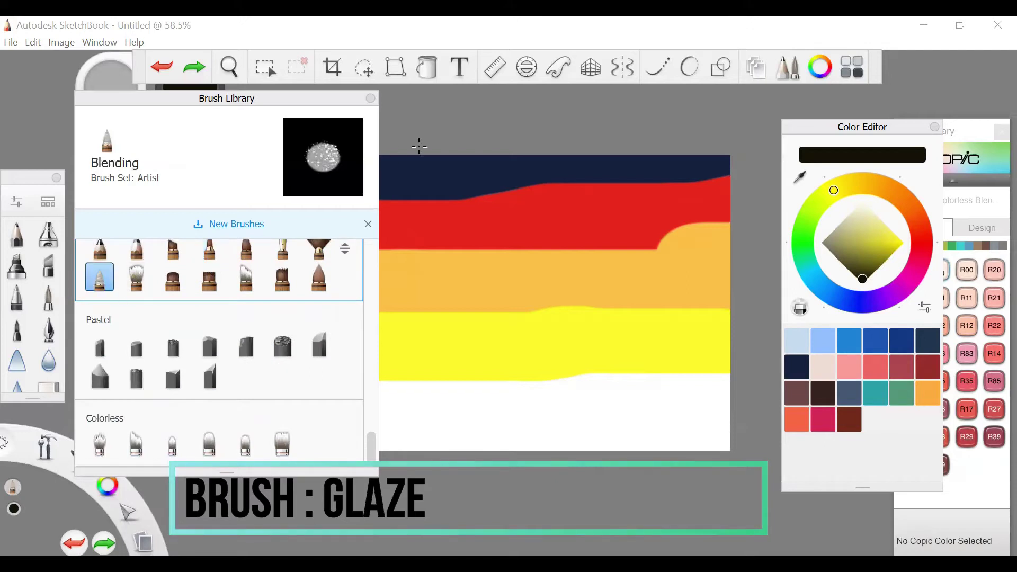
Step: Blend the boundaries between the navy, red, orange and yellow bands with long horizontal strokes
mouse_move(458, 198)
left_mouse_down()
mouse_move(671, 181)
mouse_move(501, 193)
mouse_move(694, 195)
left_mouse_up()
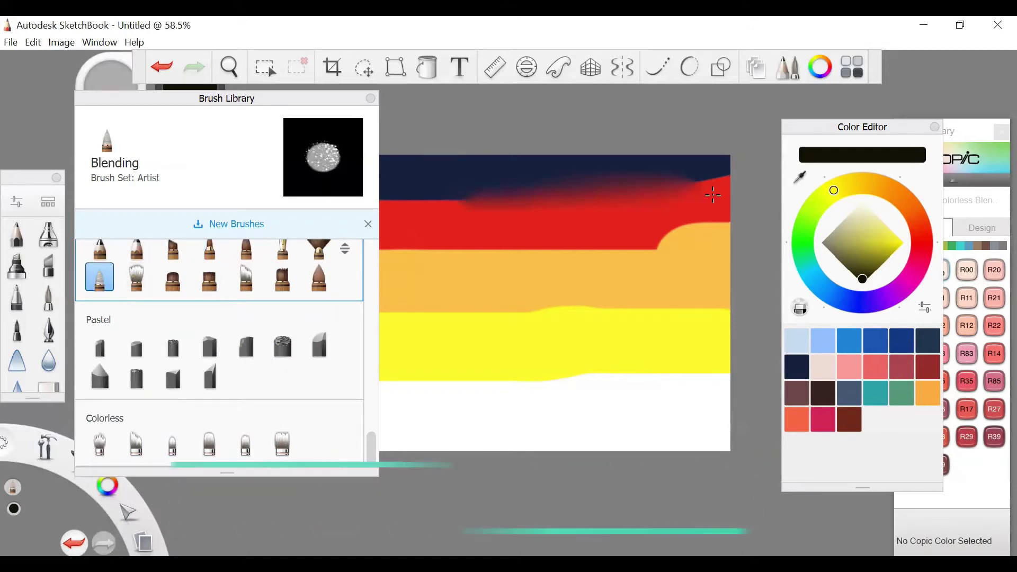
left_click(370, 98)
mouse_move(137, 195)
left_mouse_down()
mouse_move(246, 191)
mouse_move(436, 211)
mouse_move(133, 209)
mouse_move(595, 174)
mouse_move(504, 200)
mouse_move(645, 172)
mouse_move(175, 207)
left_mouse_up()
mouse_move(508, 208)
left_mouse_down()
mouse_move(217, 207)
mouse_move(115, 214)
mouse_move(345, 230)
mouse_move(81, 236)
mouse_move(510, 238)
mouse_move(212, 248)
mouse_move(776, 248)
mouse_move(613, 241)
mouse_move(740, 218)
mouse_move(410, 224)
mouse_move(641, 233)
mouse_move(110, 271)
mouse_move(729, 272)
mouse_move(481, 271)
mouse_move(647, 246)
mouse_move(725, 250)
mouse_move(740, 313)
mouse_move(107, 308)
left_mouse_up()
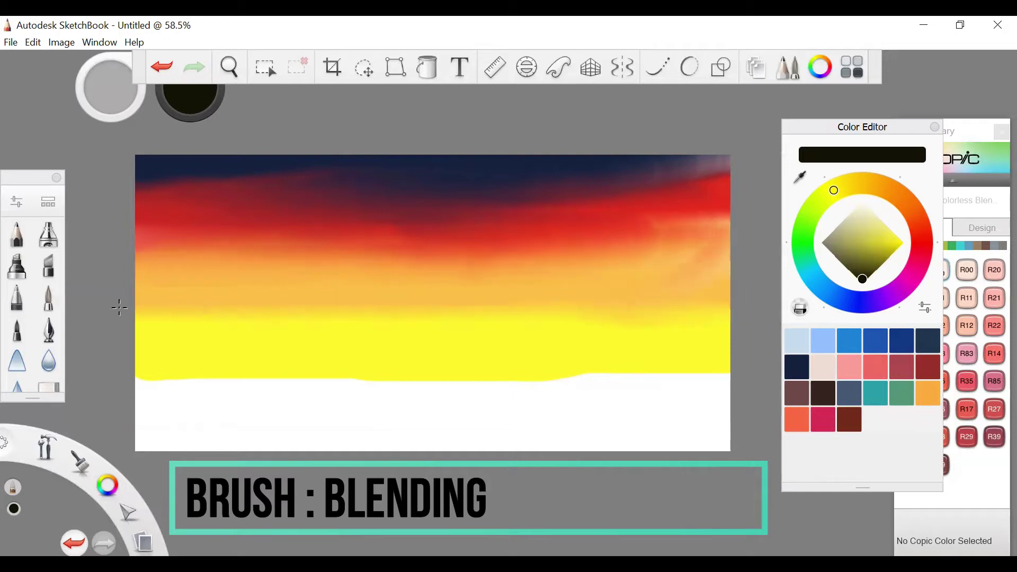
mouse_move(772, 310)
left_mouse_down()
mouse_move(507, 294)
mouse_move(769, 256)
mouse_move(534, 219)
mouse_move(666, 190)
mouse_move(215, 185)
left_mouse_up()
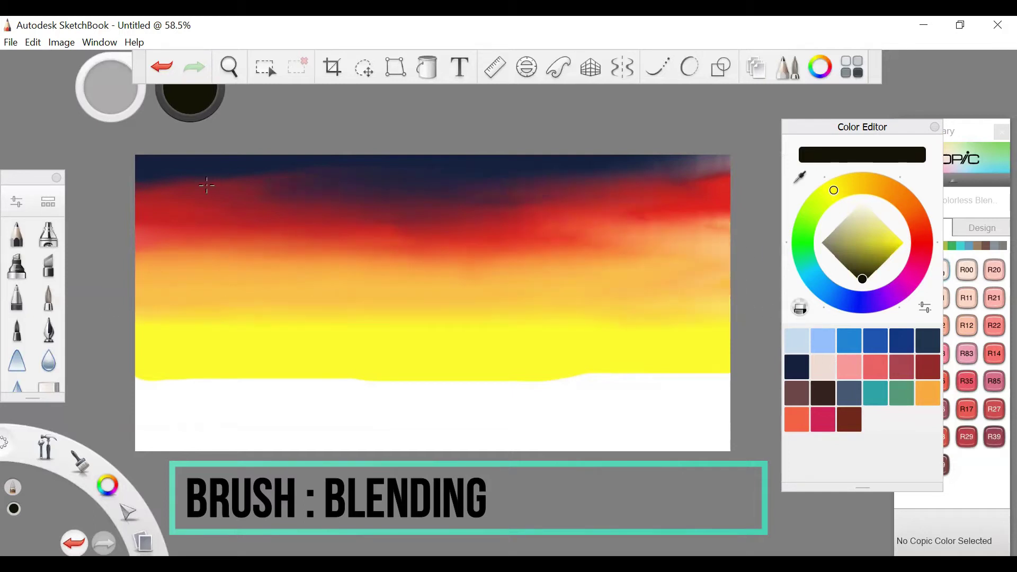
Step: Smooth the navy-to-red transition across the sky with more horizontal blending strokes, including the area near the right edge
mouse_move(612, 183)
left_mouse_down()
mouse_move(706, 187)
mouse_move(680, 178)
mouse_move(739, 182)
left_mouse_up()
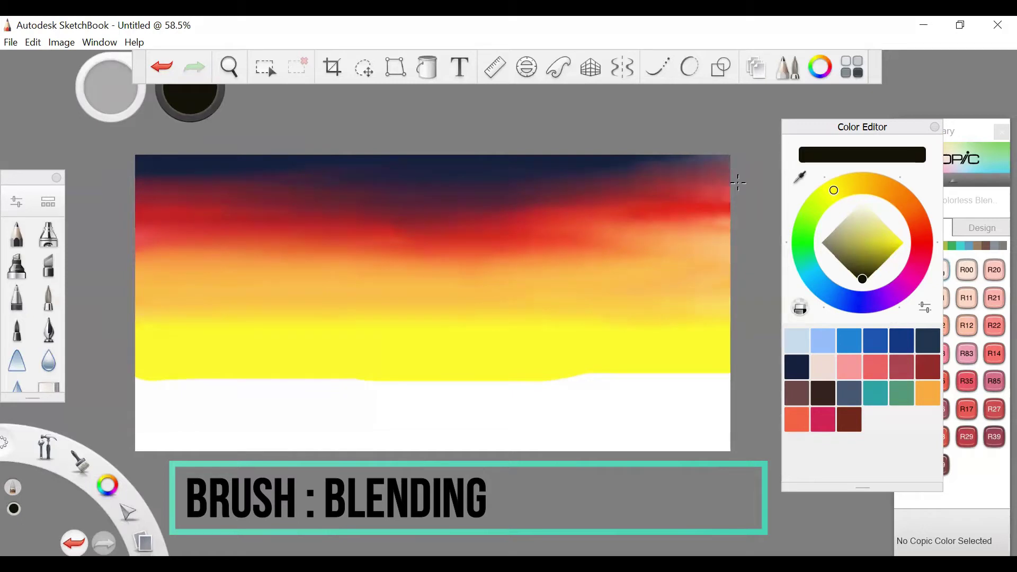
mouse_move(649, 170)
left_mouse_down()
mouse_move(747, 170)
mouse_move(724, 174)
mouse_move(731, 191)
mouse_move(618, 196)
left_mouse_up()
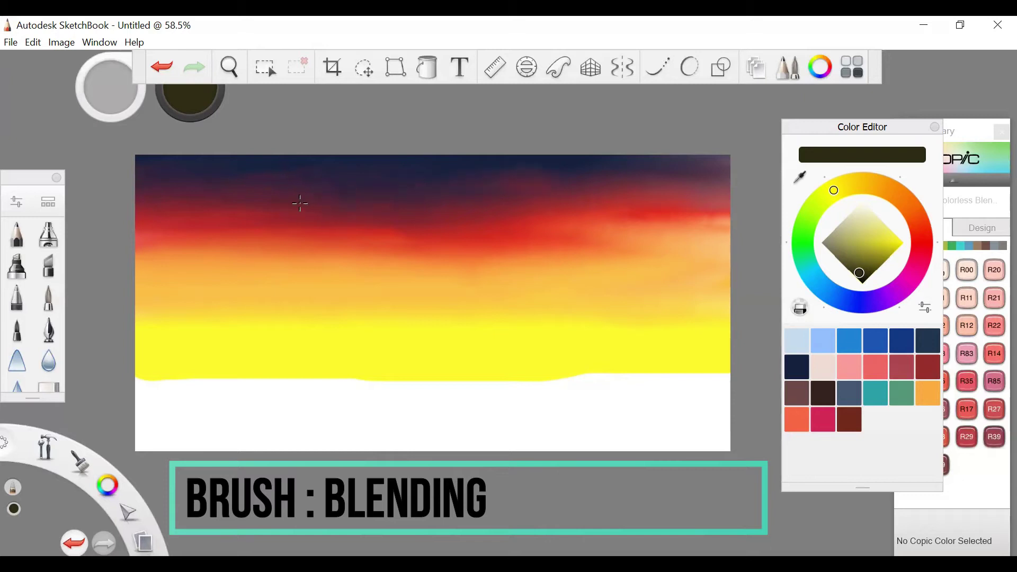
mouse_move(514, 212)
left_mouse_down()
mouse_move(790, 212)
mouse_move(488, 194)
mouse_move(746, 185)
left_mouse_up()
left_click_drag(573, 174, 769, 165)
Step: Blend the red band further into the orange and soften the lower edge of the yellow band into the white
mouse_move(115, 222)
left_mouse_down()
mouse_move(773, 233)
mouse_move(51, 249)
mouse_move(171, 268)
mouse_move(682, 273)
left_mouse_up()
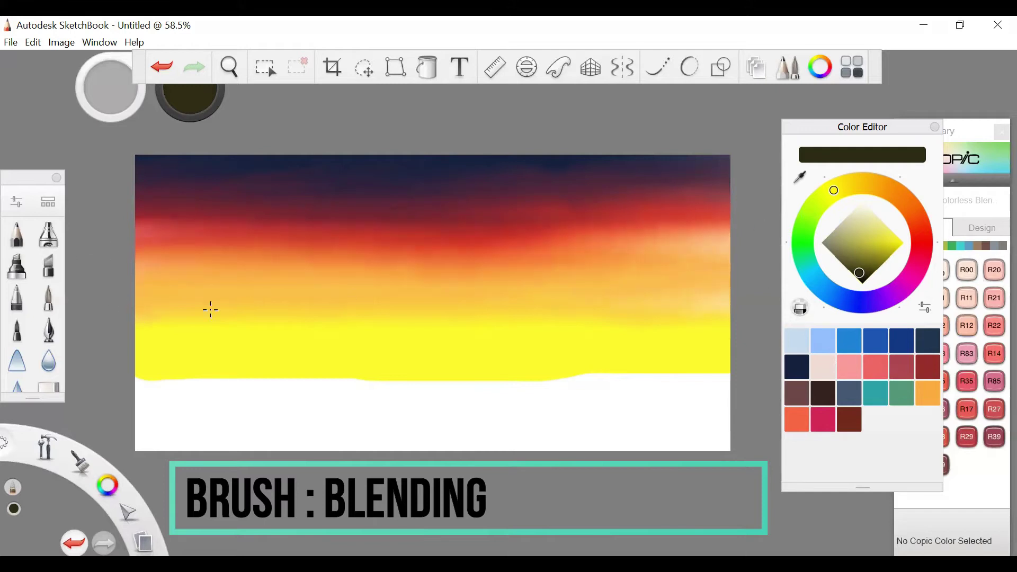
mouse_move(139, 362)
left_mouse_down()
mouse_move(167, 374)
mouse_move(600, 396)
mouse_move(763, 374)
left_mouse_up()
left_click_drag(634, 380, 385, 374)
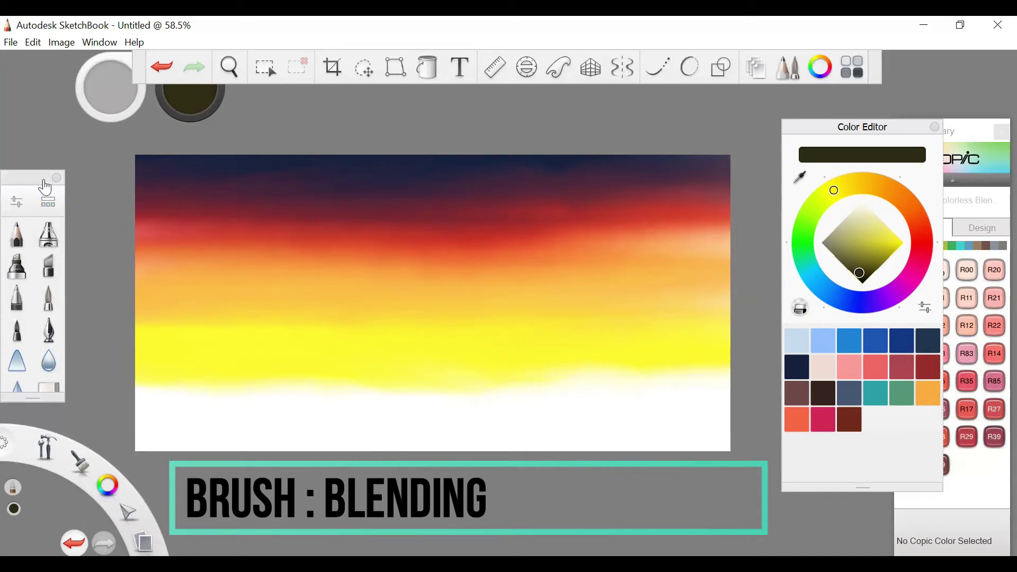
Step: Select the Airbrush from the Basic set and set the colour to a saturated orange
left_click(48, 202)
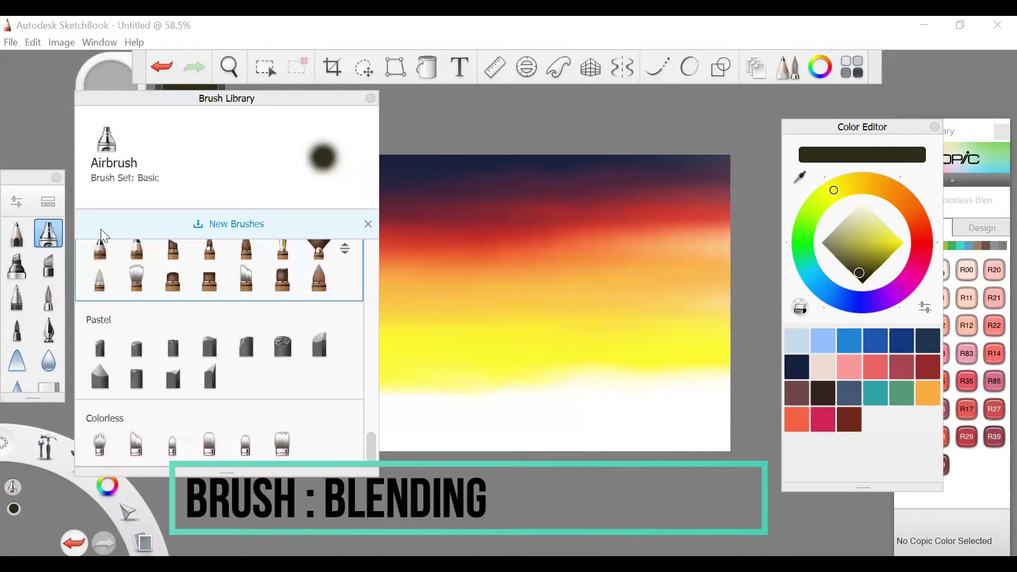
left_click(881, 231)
left_click_drag(909, 206, 865, 194)
mouse_move(907, 230)
left_mouse_down()
mouse_move(921, 227)
mouse_move(921, 205)
left_mouse_up()
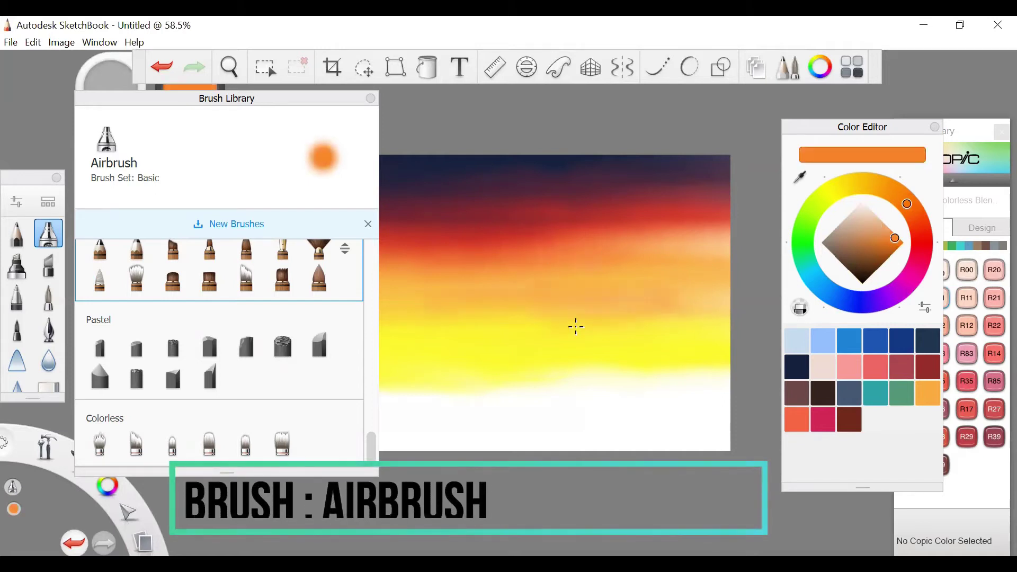
Step: Airbrush soft horizontal orange streaks across the middle and upper edge of the yellow band
mouse_move(574, 326)
left_mouse_down()
mouse_move(660, 334)
mouse_move(610, 327)
left_mouse_up()
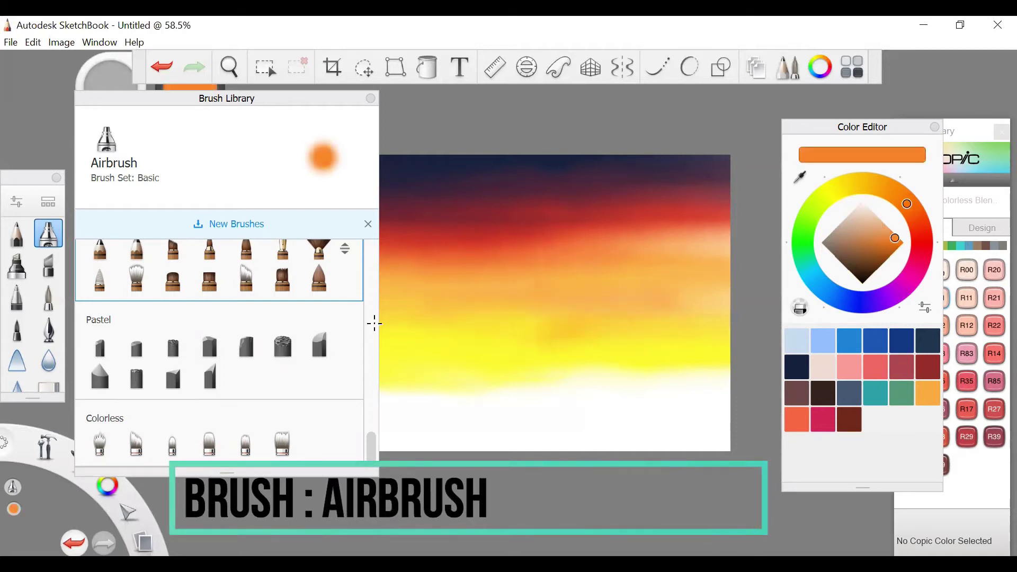
mouse_move(700, 353)
left_mouse_down()
mouse_move(594, 353)
mouse_move(640, 338)
mouse_move(435, 343)
mouse_move(481, 356)
left_mouse_up()
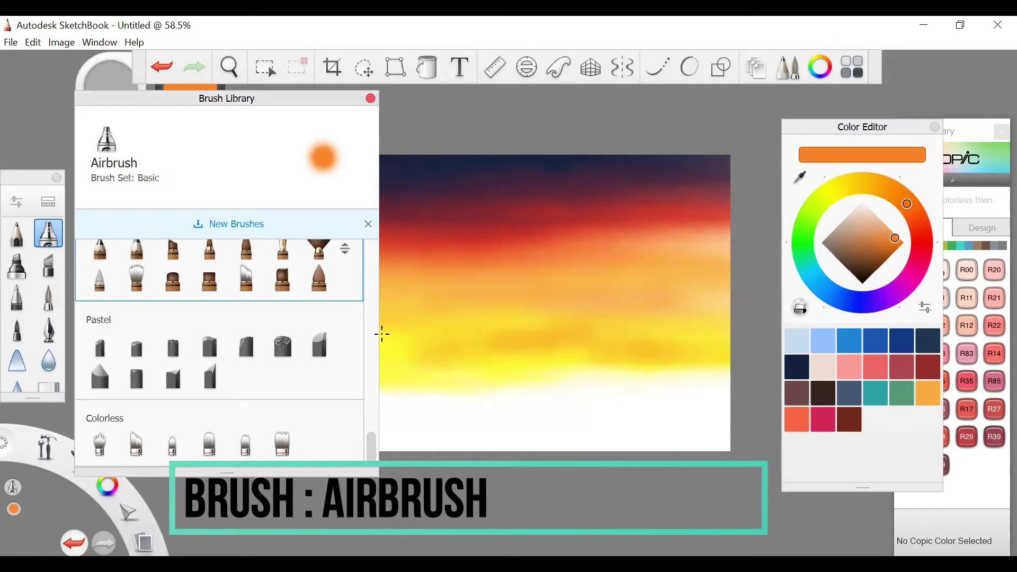
mouse_move(210, 358)
left_mouse_down()
mouse_move(328, 363)
mouse_move(388, 348)
mouse_move(368, 344)
mouse_move(532, 357)
left_mouse_up()
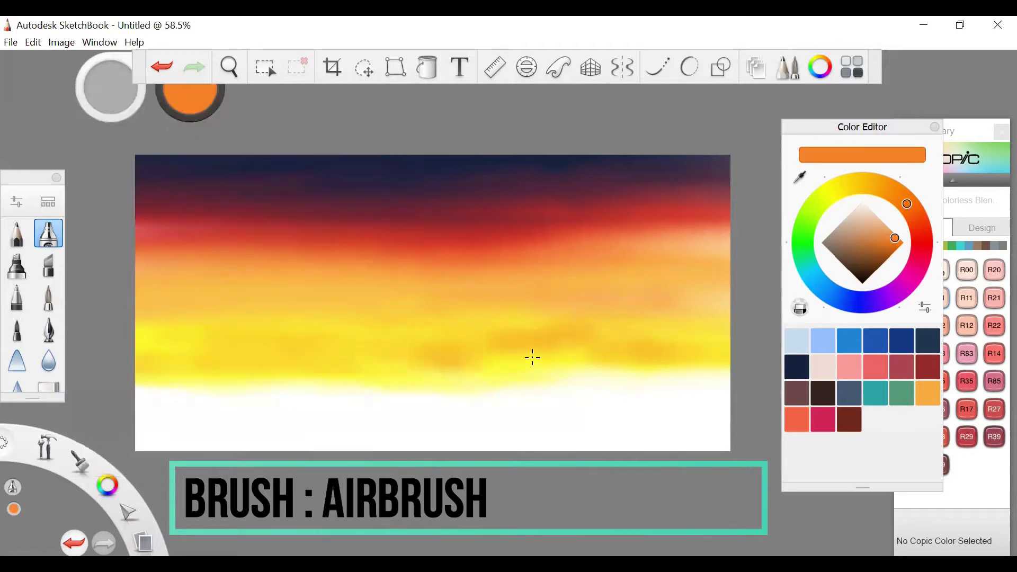
left_click_drag(349, 319, 524, 317)
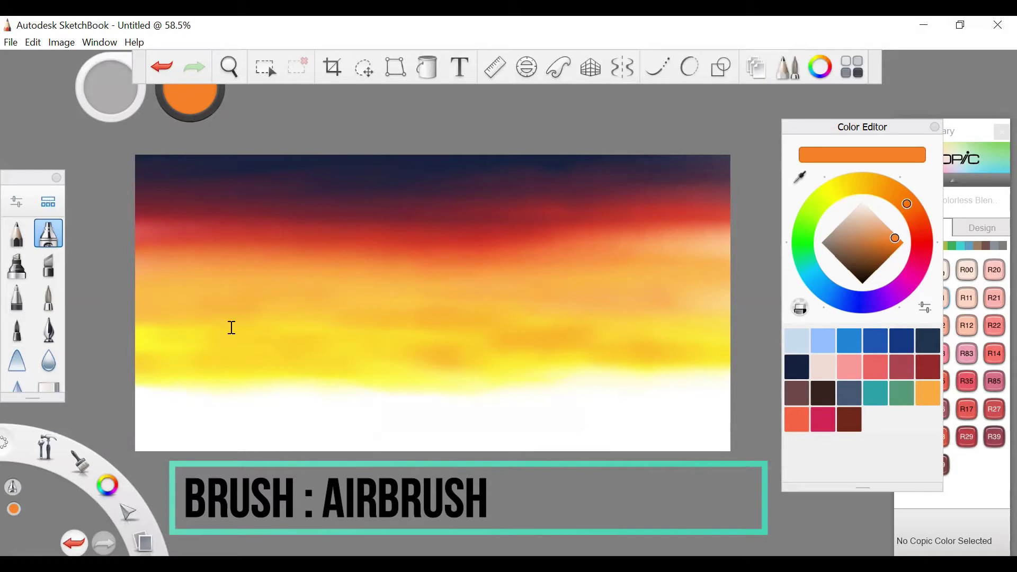
Step: Switch to the Blending brush and blend the orange streaks horizontally into the yellow band and its lower edge
key("ctrl+b")
mouse_move(534, 325)
left_mouse_down()
mouse_move(476, 382)
mouse_move(676, 365)
mouse_move(768, 335)
left_mouse_up()
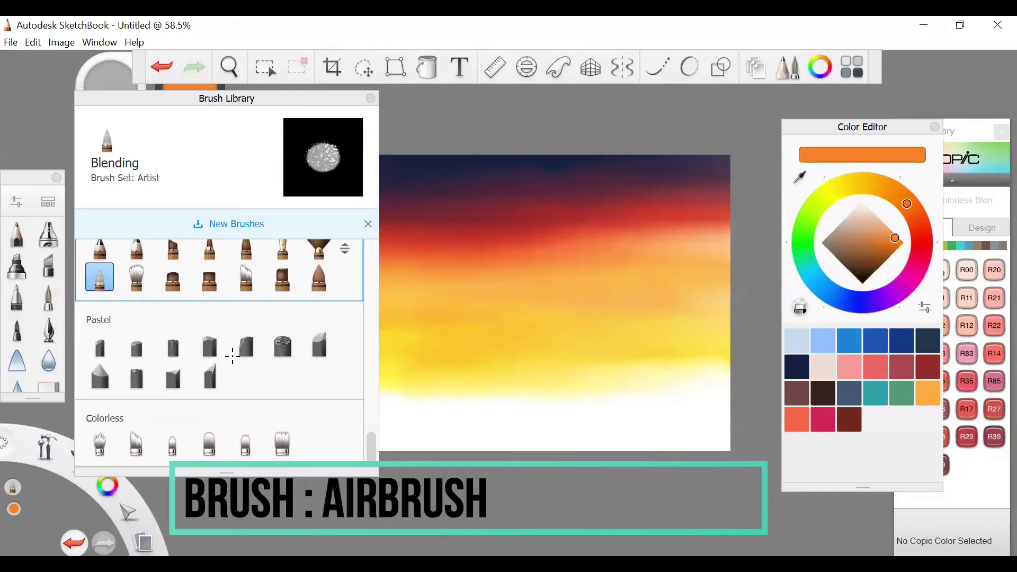
key("ctrl+b")
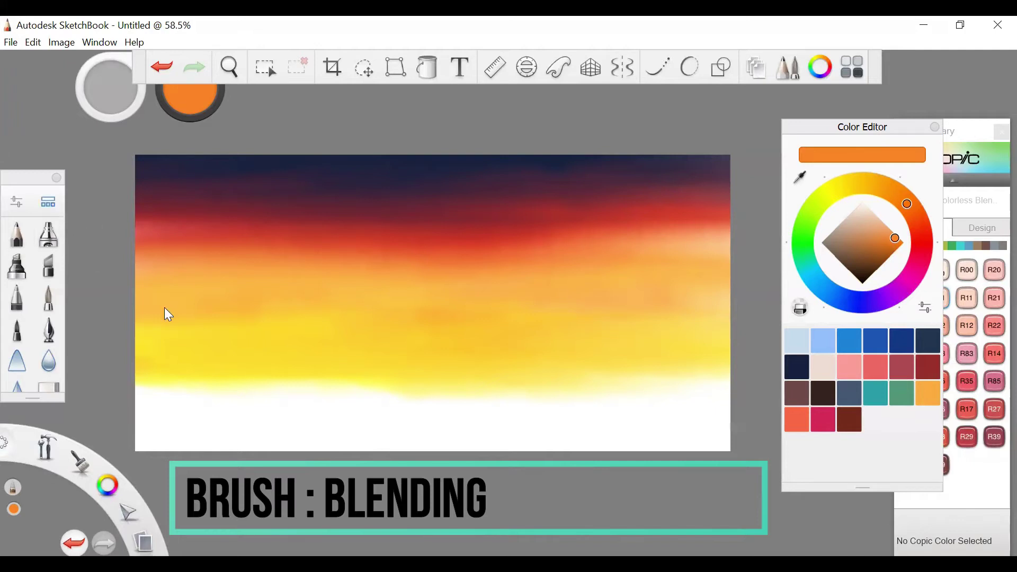
Step: Select the Glow Brush from the Glow set and set its size to 459.4
key("ctrl+b")
scroll(234, 345, "down", 5)
scroll(229, 351, "up", 2)
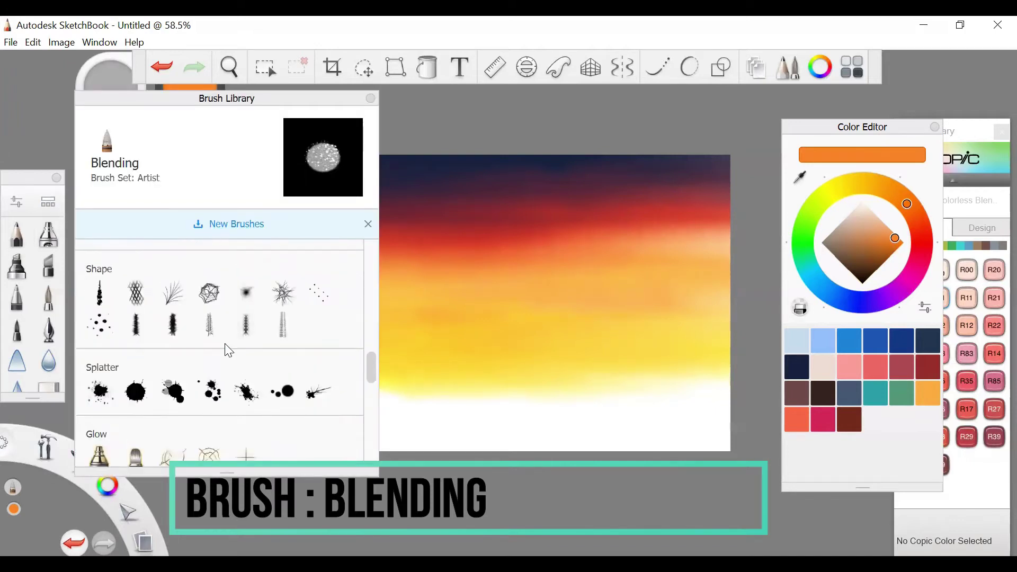
left_click(111, 457)
left_click(24, 206)
left_click_drag(526, 316, 542, 318)
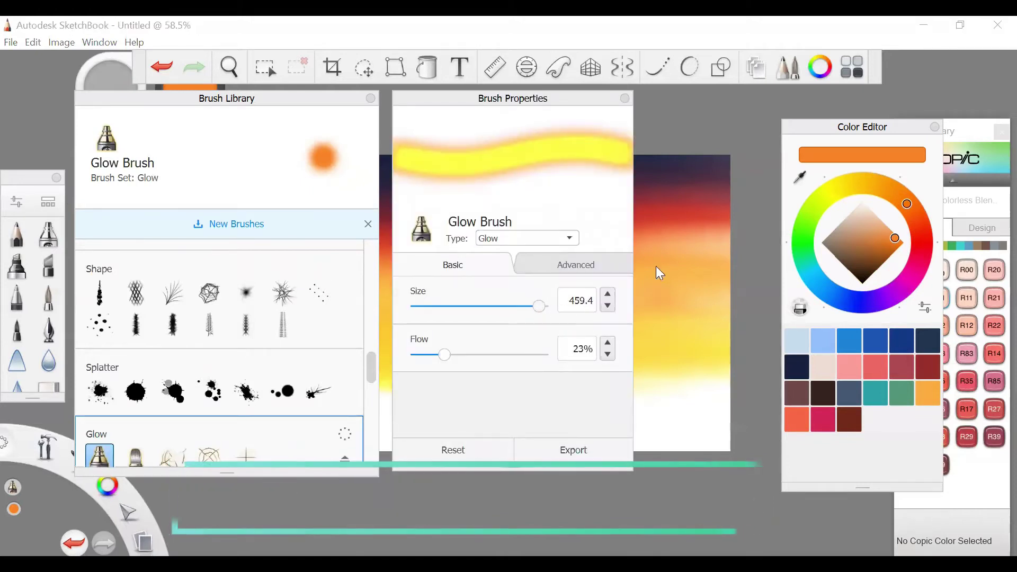
Step: Set the glow colour to a pale yellow and close the brush properties
left_click(833, 196)
left_click(875, 219)
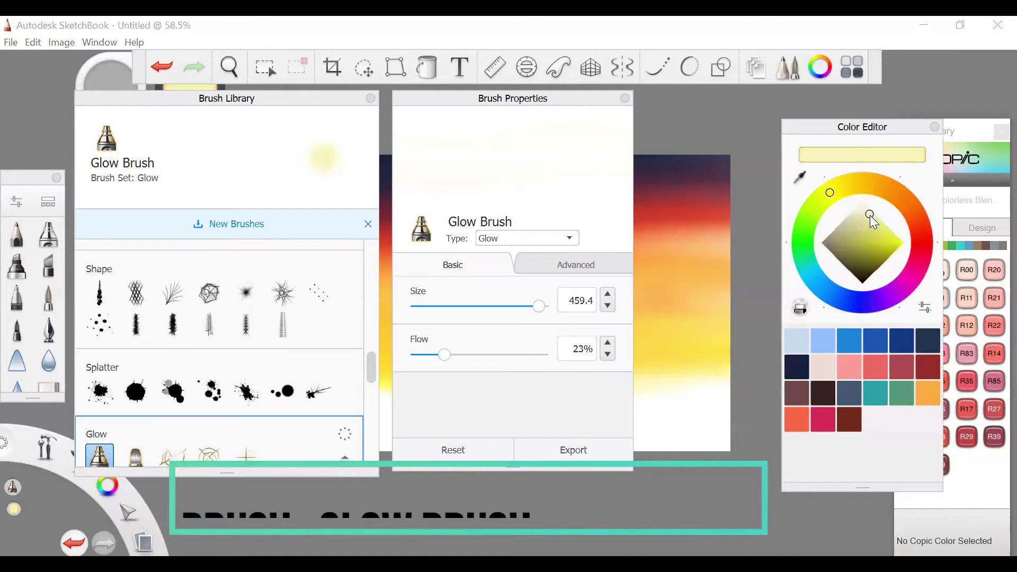
left_click(880, 222)
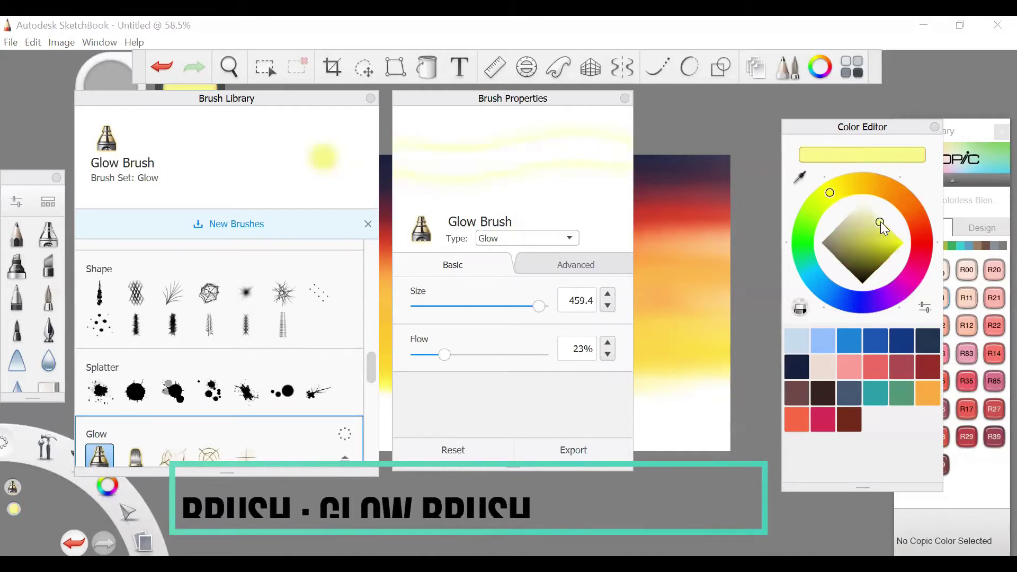
left_click(625, 99)
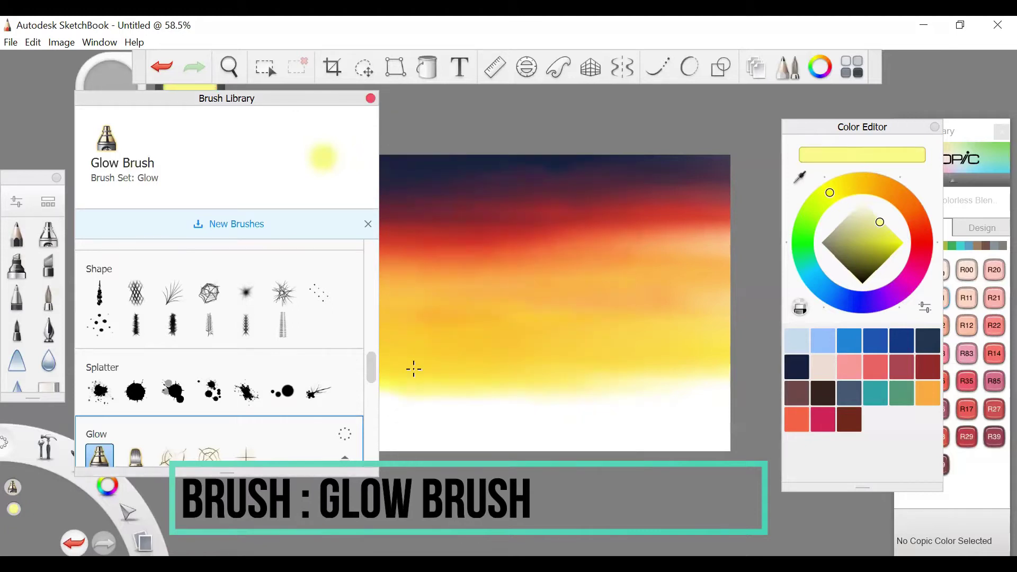
Step: Build up a large sun glow at the lower centre of the sky with pale yellow dabs, undoing the last ones
left_click_drag(414, 368, 452, 405)
left_click(444, 406)
left_click(443, 406)
key("ctrl+z")
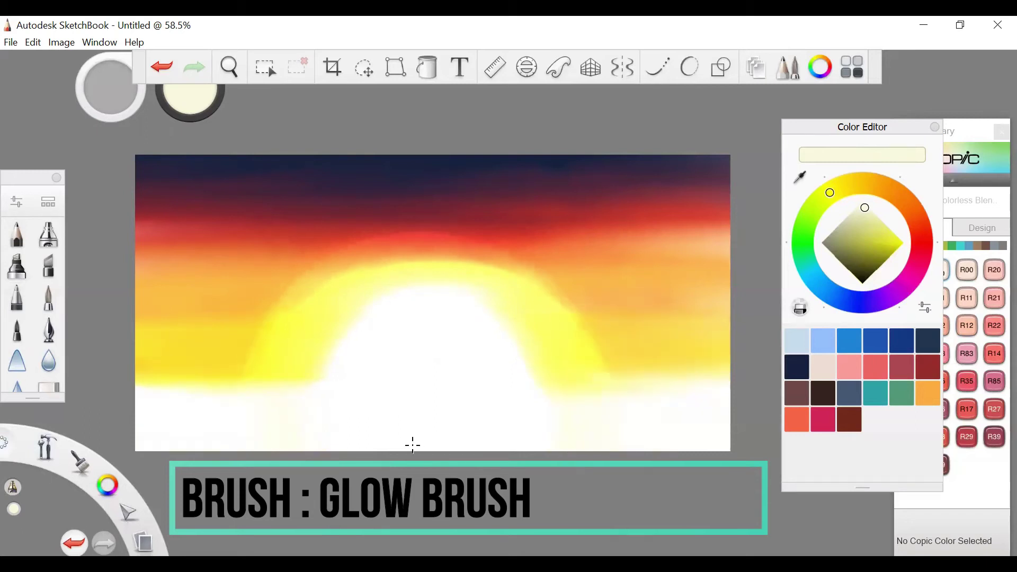
key("ctrl+z")
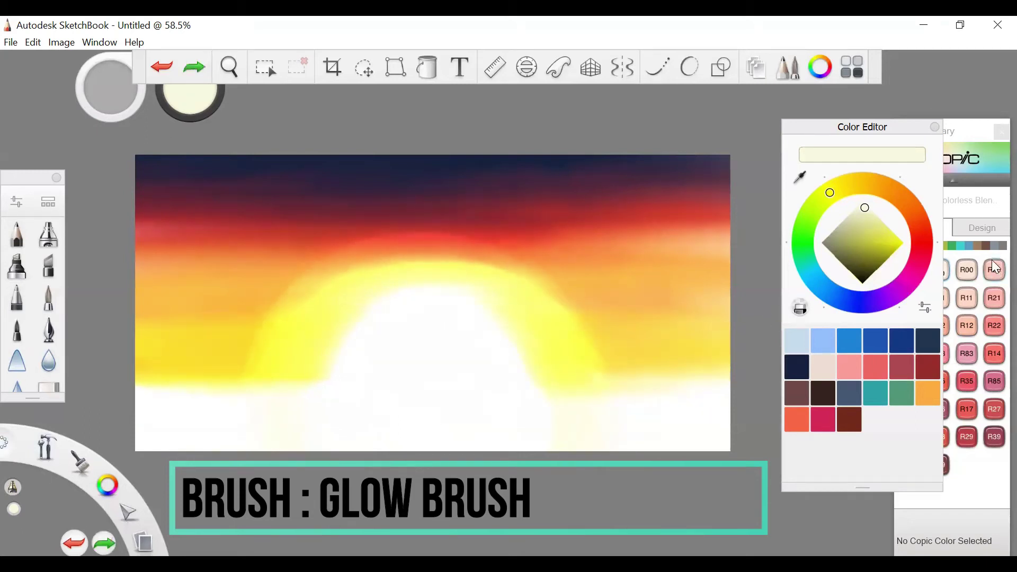
Step: Try adding peach and orange glow strokes over the sun and beside it, and undo them
left_click_drag(922, 215, 905, 208)
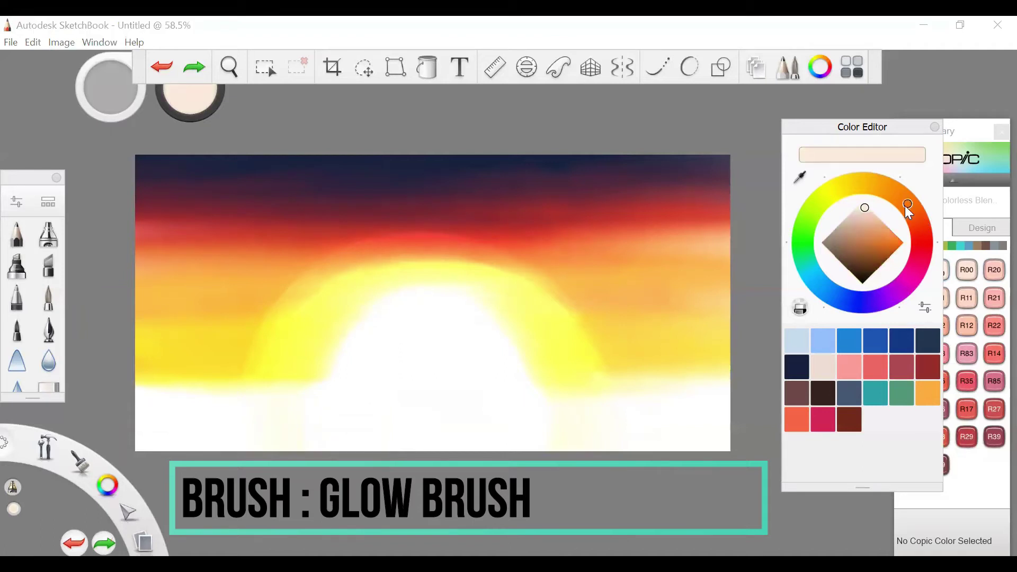
left_click_drag(425, 408, 434, 411)
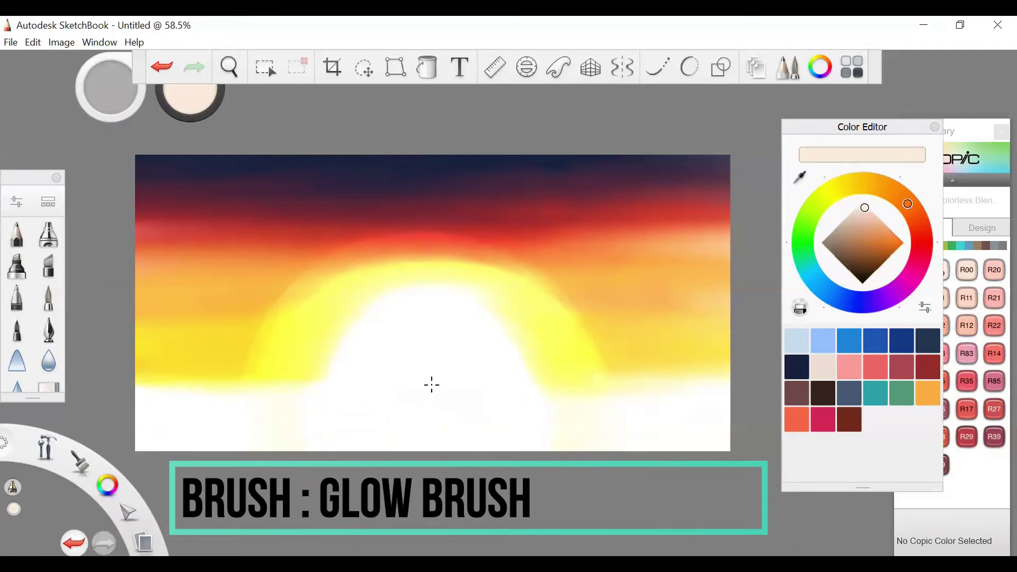
left_click(888, 241)
left_click_drag(669, 403, 606, 427)
key("ctrl+z")
left_click_drag(662, 408, 618, 429)
key("ctrl+z")
key("ctrl+z")
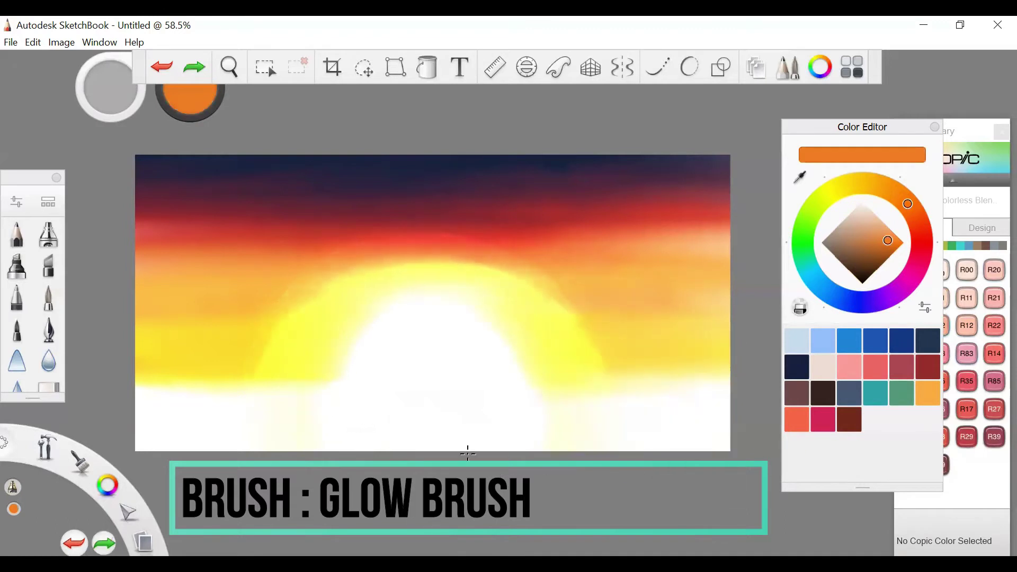
Step: Undo the overexposed white glow dabs at the sun's centre, keeping the soft yellow glow
key("ctrl+z")
key("ctrl+z")
key("ctrl+z")
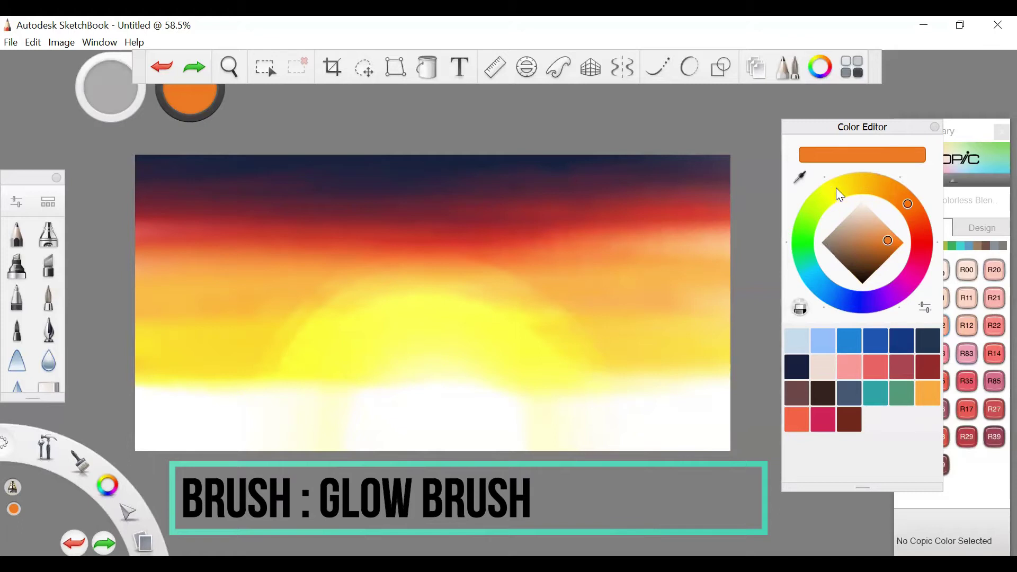
Step: Try brightening the sun's core with cream-yellow glow dabs at the lower centre of the sky
left_click(837, 189)
left_click(427, 390)
key("ctrl+z")
left_click(436, 412)
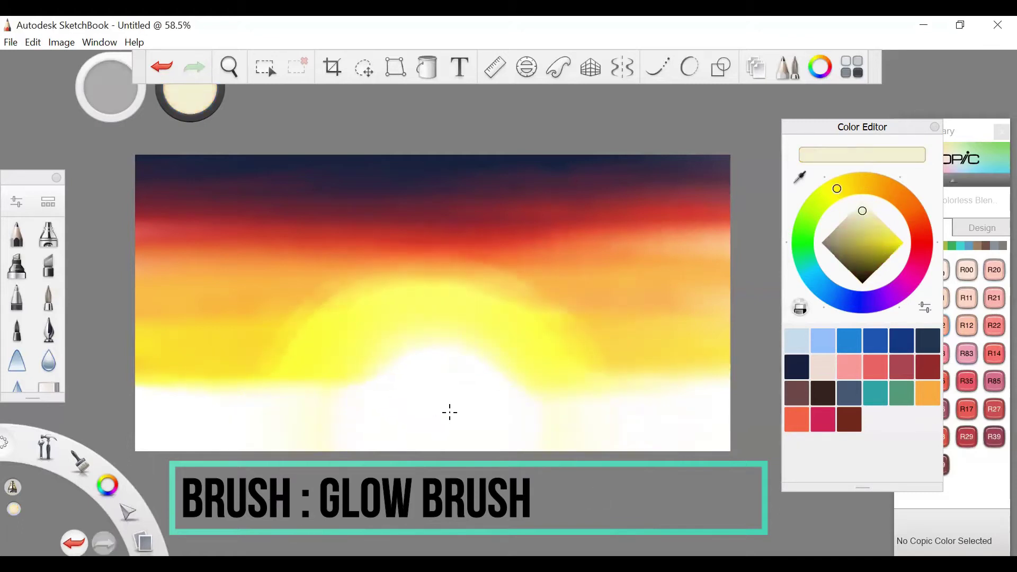
key("ctrl+z")
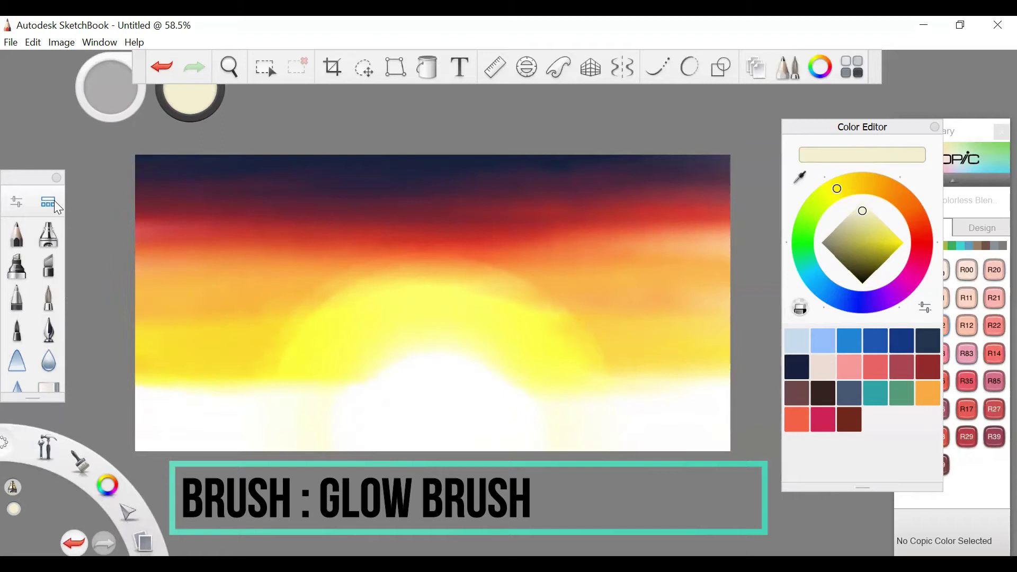
Step: Undo the cream glow dabs over the sun and close the brush library
key("ctrl+b")
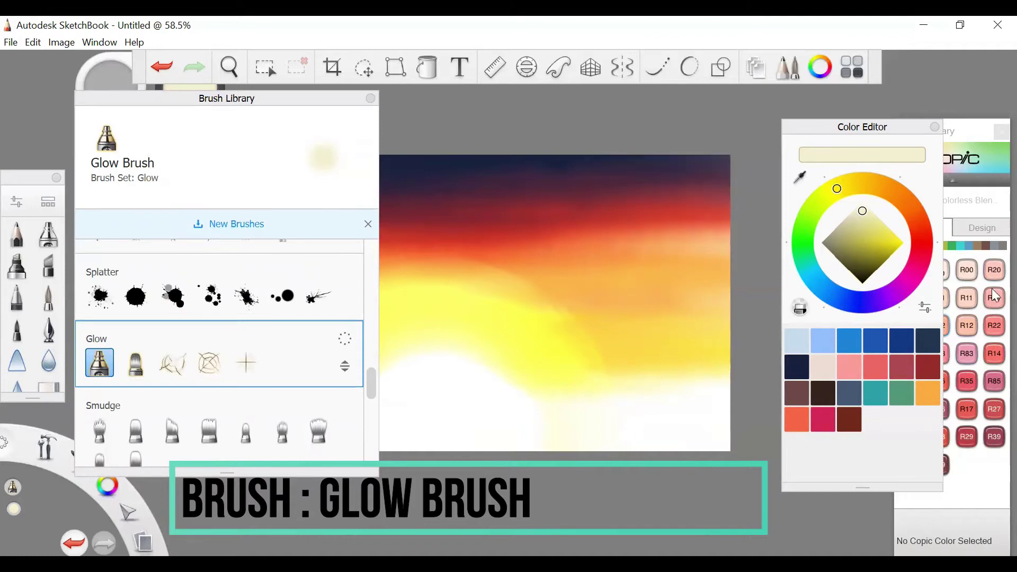
key("ctrl+z")
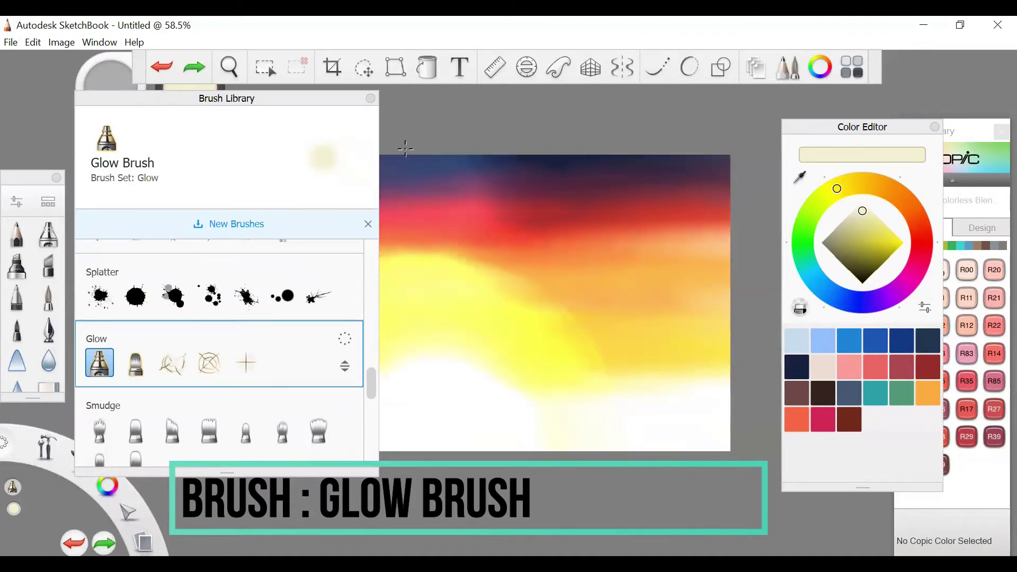
left_click(374, 101)
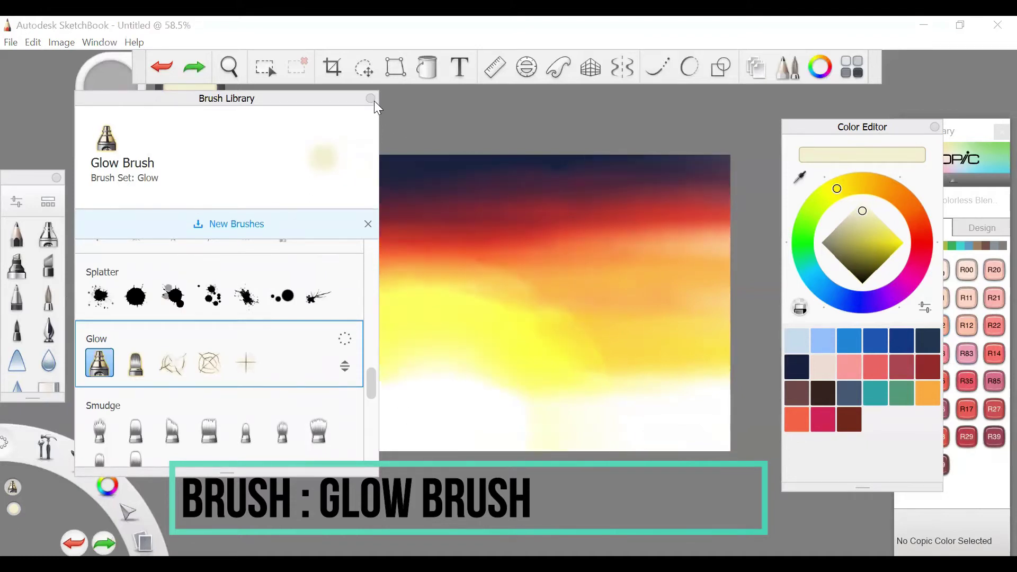
left_click(416, 185)
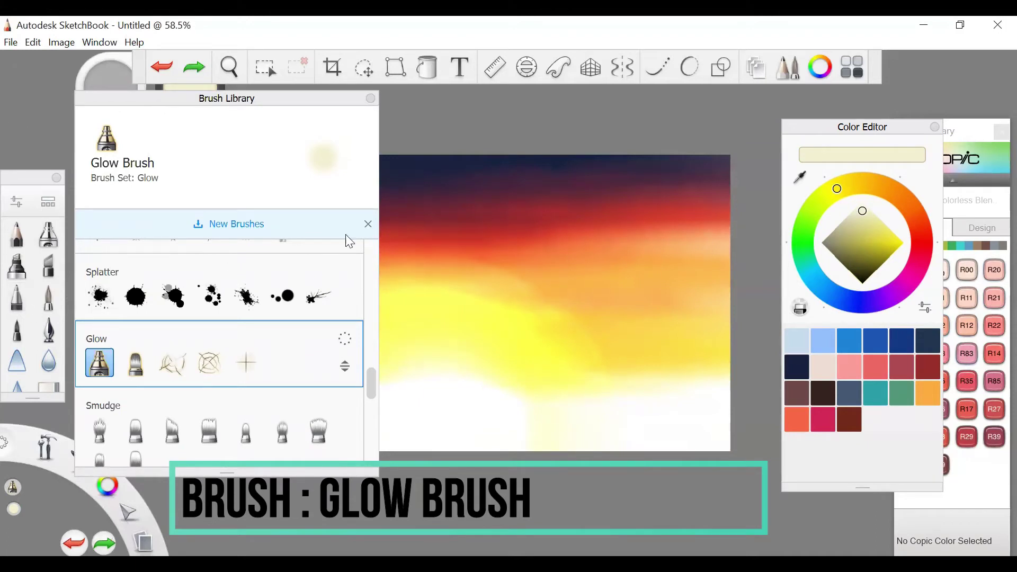
left_click(370, 98)
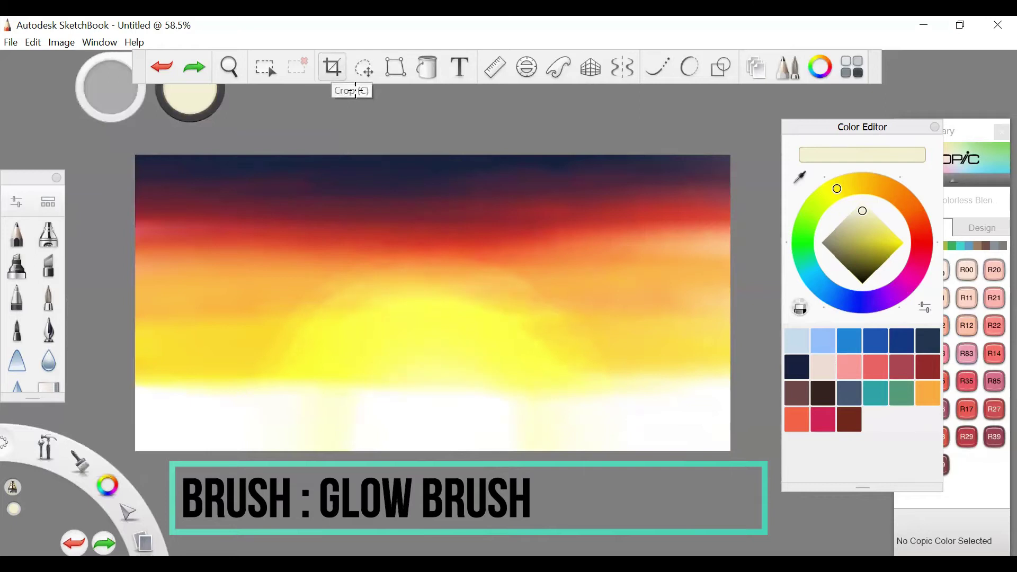
Step: Select the Glaze brush from the Artist set
left_click(61, 299)
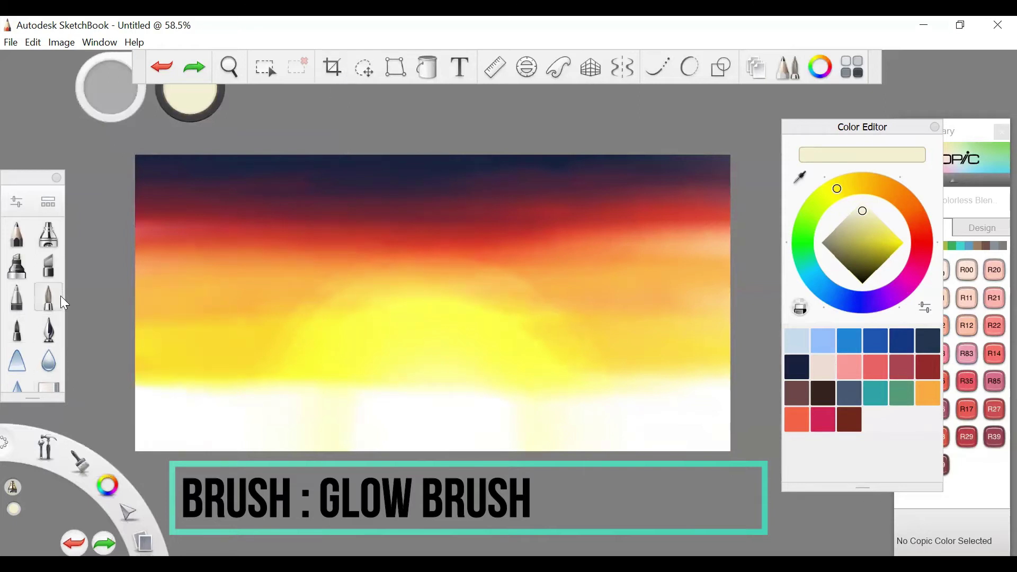
left_click(46, 205)
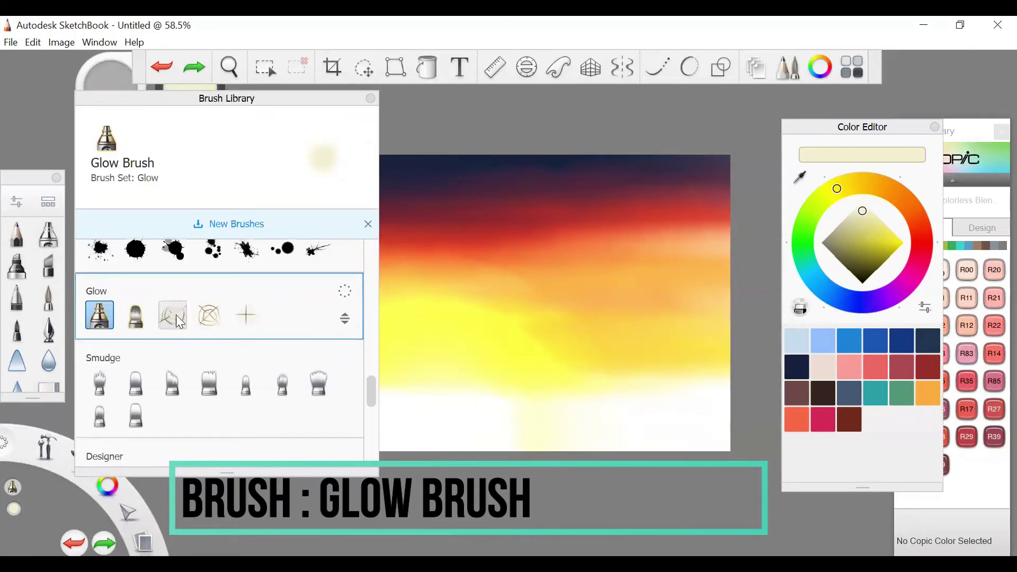
scroll(186, 339, "down", 5)
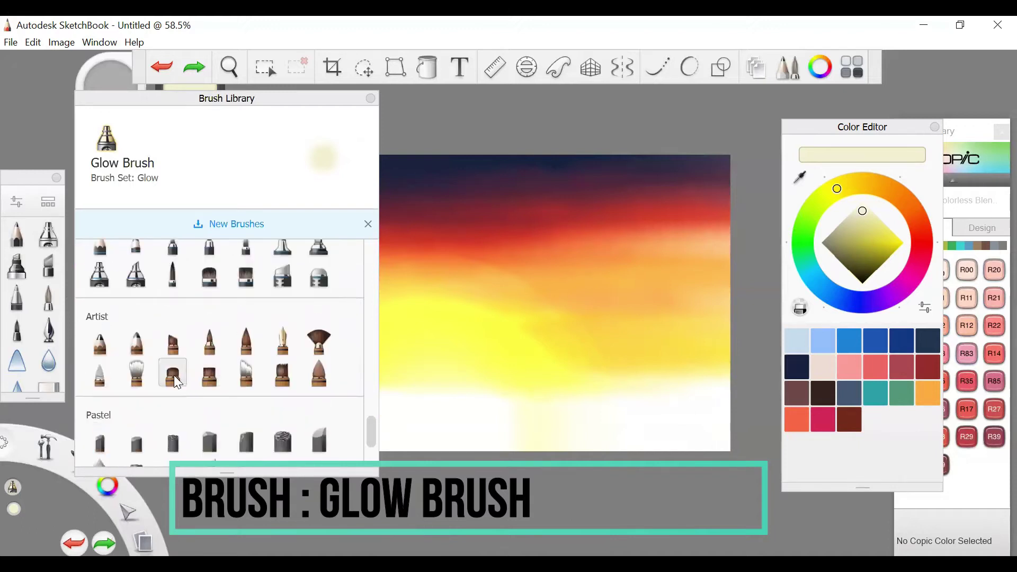
left_click(173, 375)
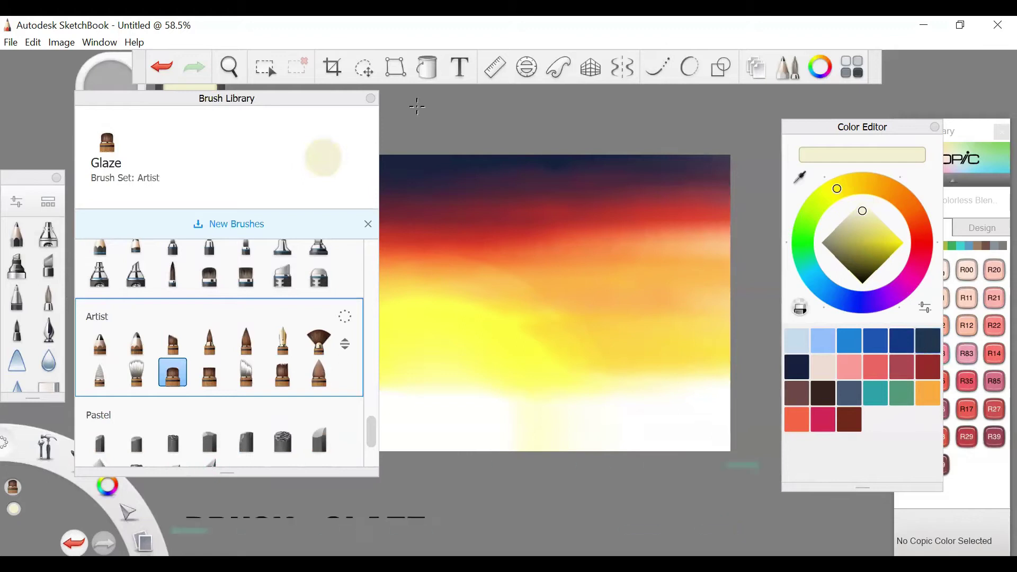
Step: Set the colour to a near-black navy and paint the white strip below the sky as a dark, flat ground
left_click(920, 346)
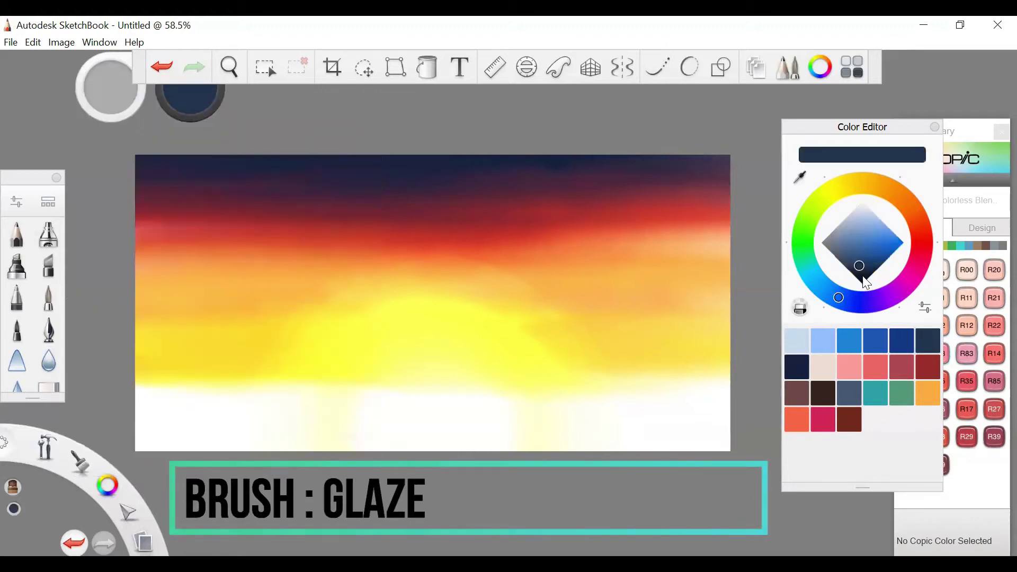
left_click(863, 274)
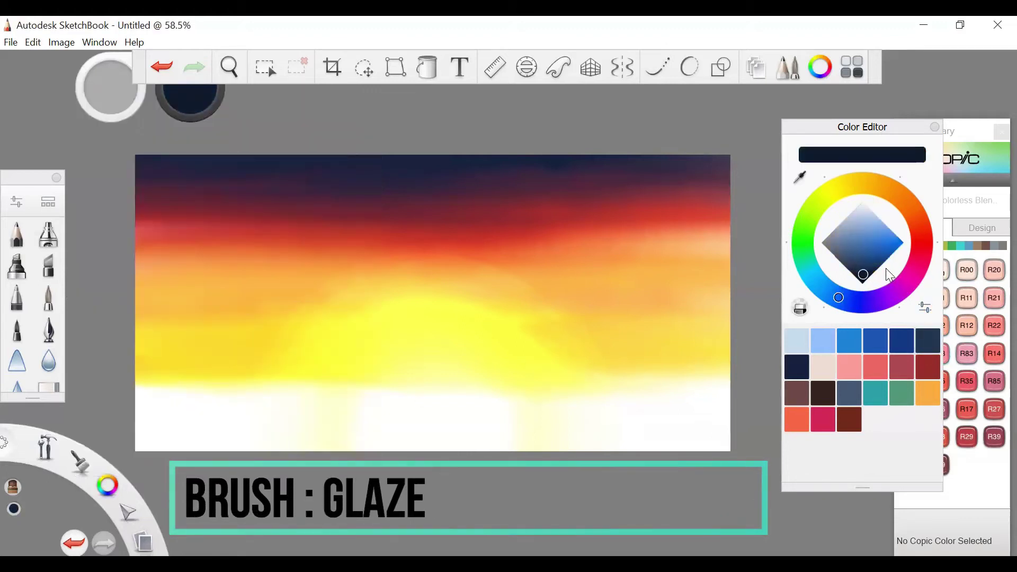
left_click(866, 280)
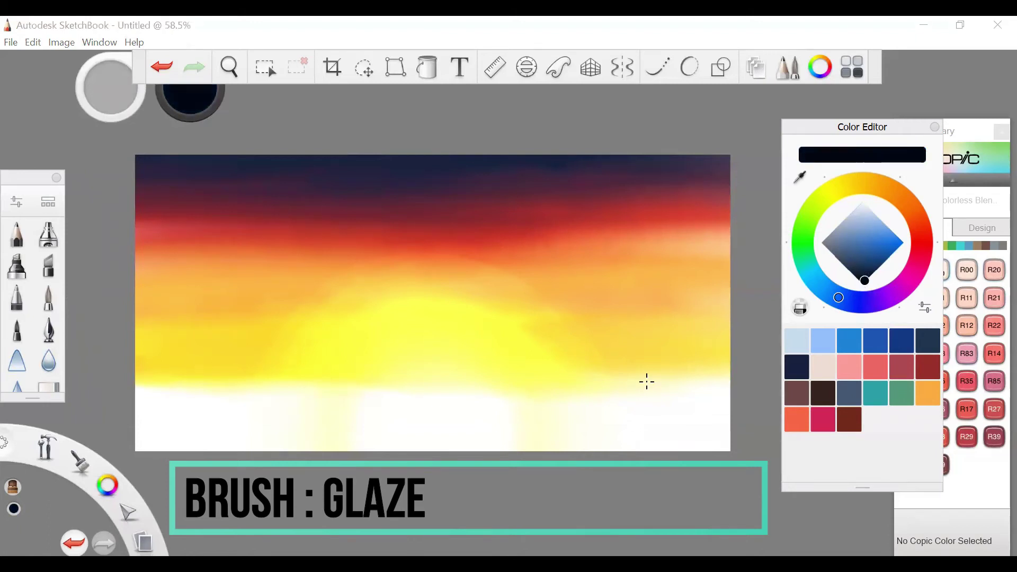
mouse_move(152, 443)
left_mouse_down()
mouse_move(518, 447)
mouse_move(678, 437)
mouse_move(733, 423)
mouse_move(724, 412)
mouse_move(161, 417)
left_mouse_up()
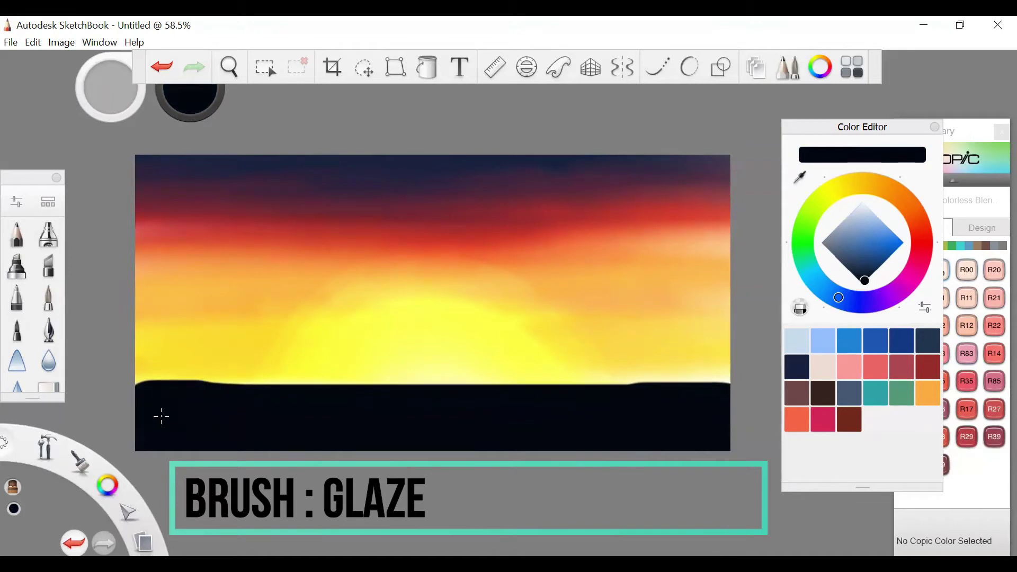
Step: Select the Abstract 1 brush from the Shape set and set its size to 38.3
left_click(48, 206)
scroll(186, 414, "up", 10)
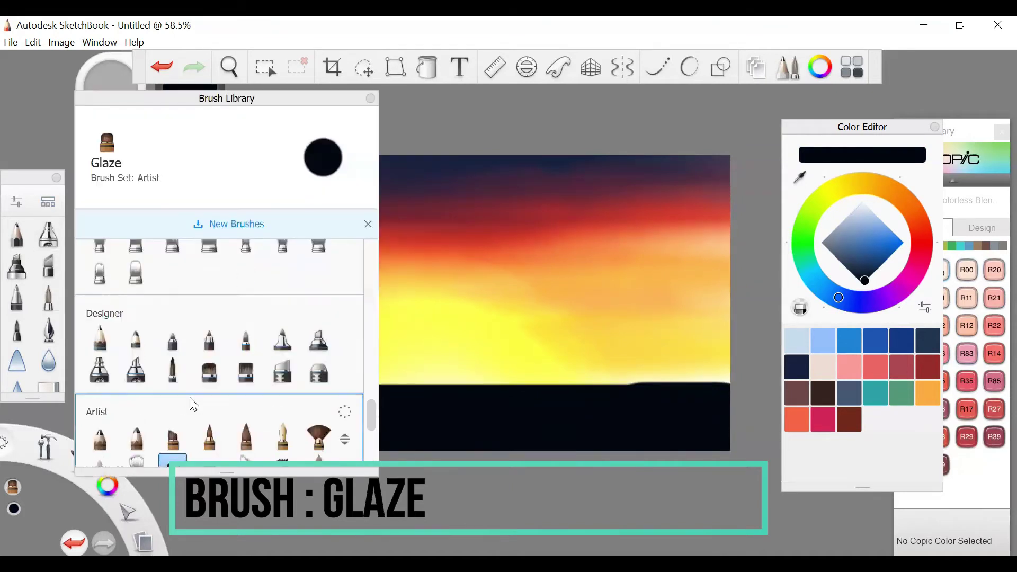
scroll(195, 401, "up", 5)
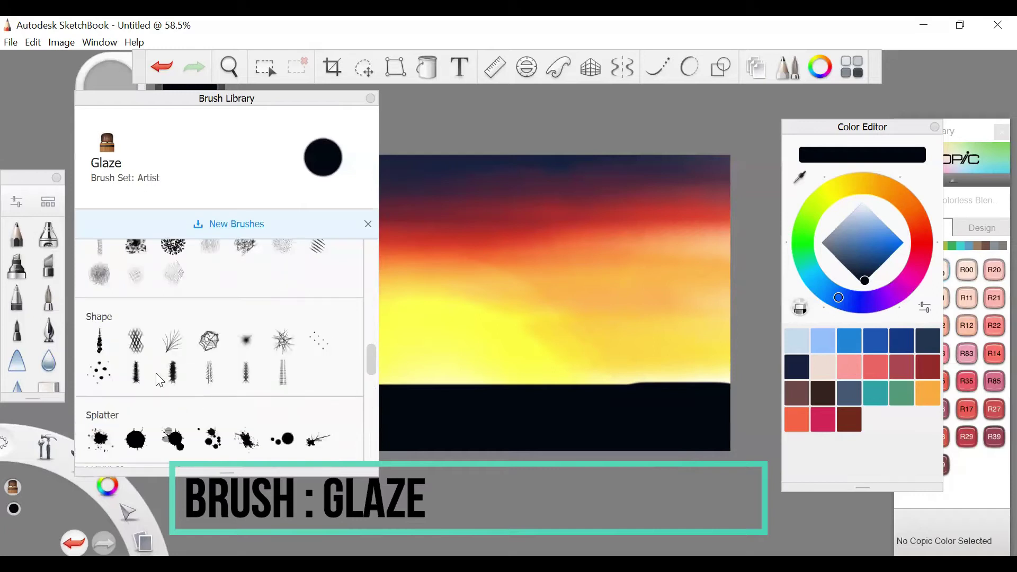
left_click(138, 376)
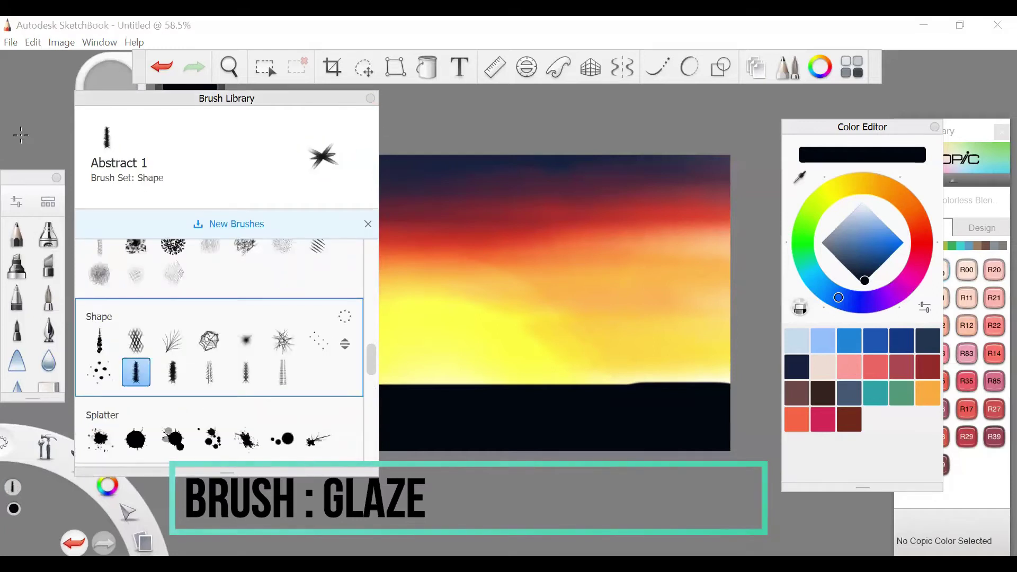
left_click(16, 202)
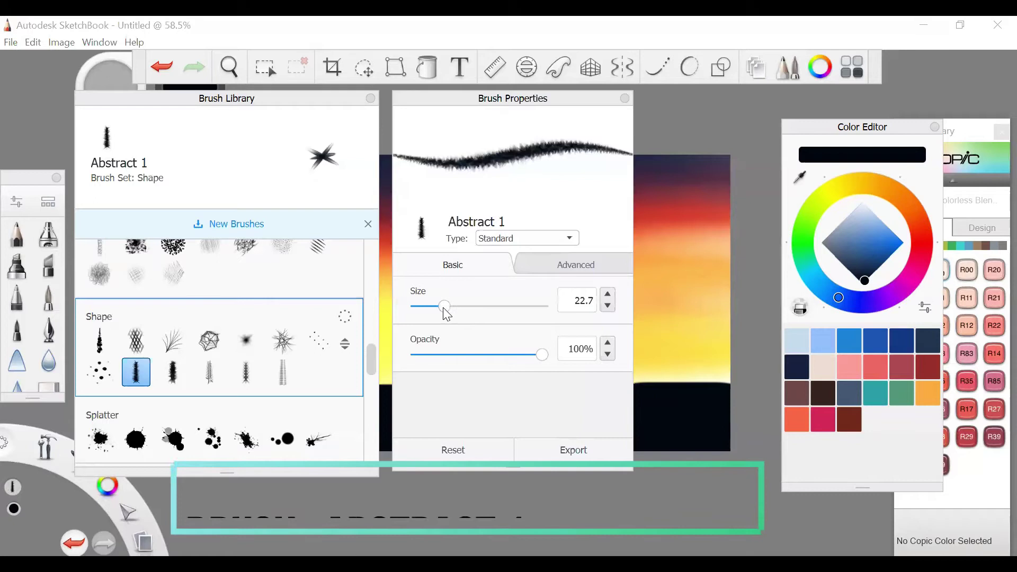
left_click_drag(445, 310, 462, 311)
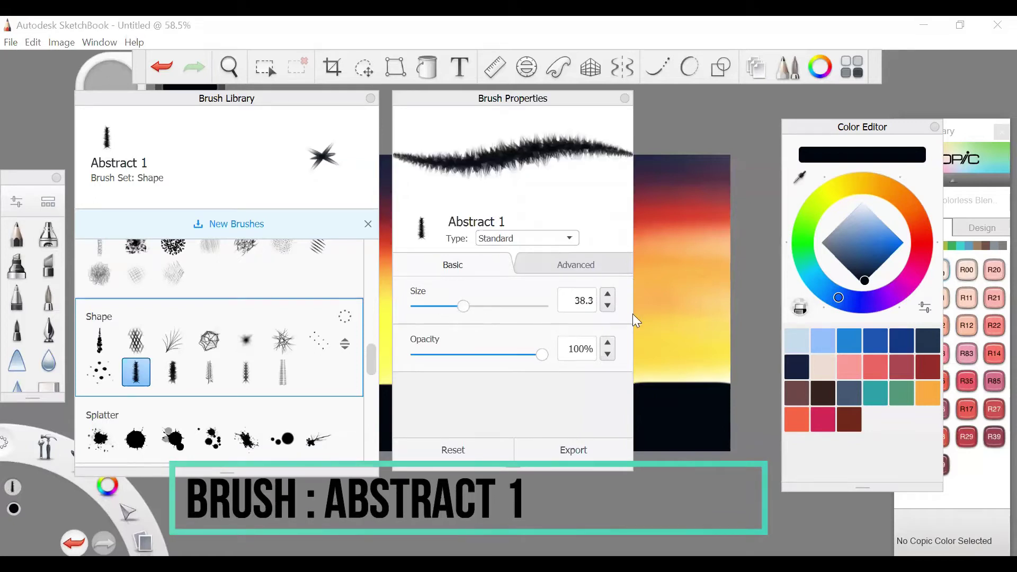
Step: Paint a fringe of short dark grass along the full upper edge of the ground, undoing misplaced strokes
left_click_drag(721, 380, 700, 378)
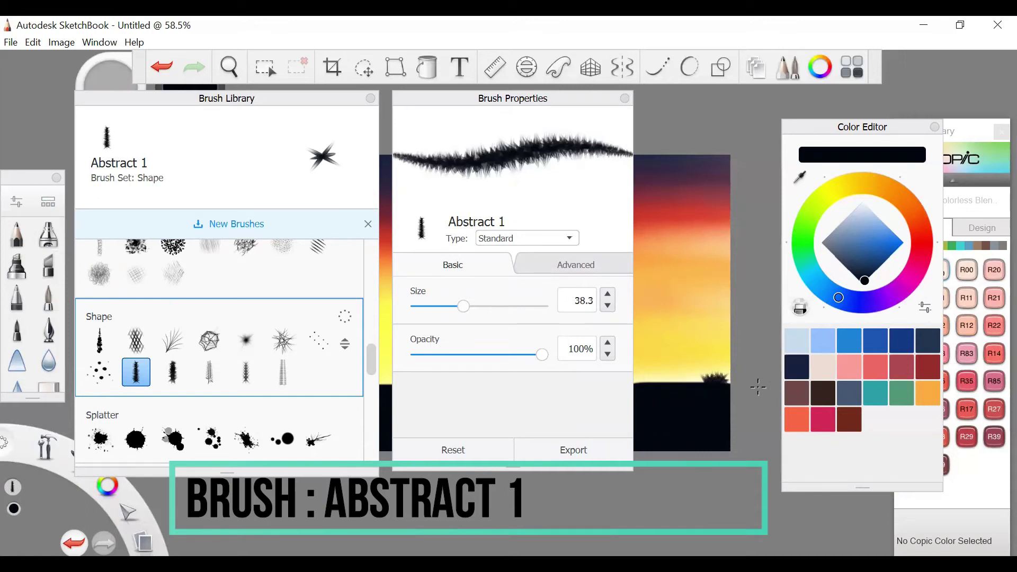
key("ctrl+z")
left_click_drag(731, 384, 678, 380)
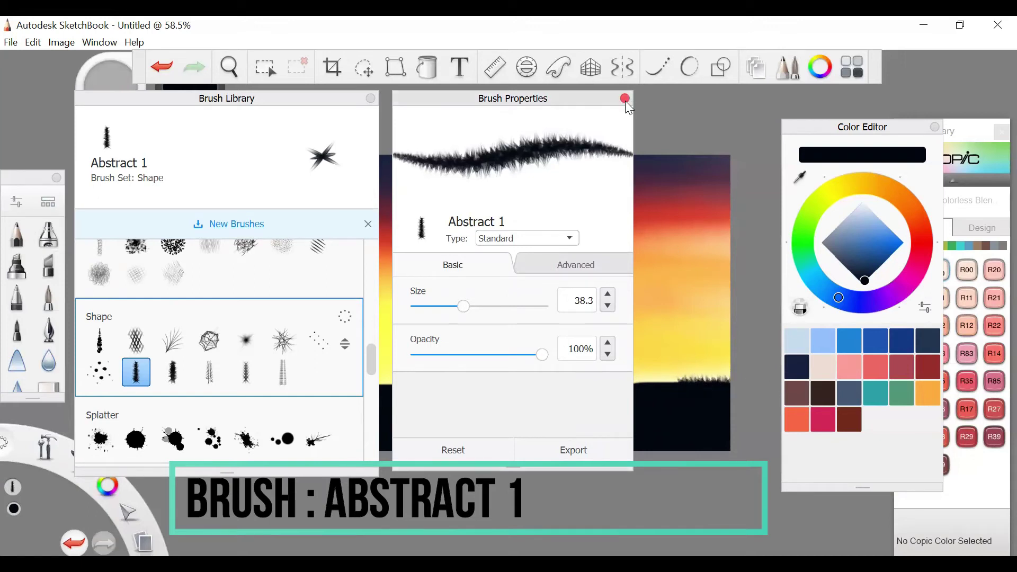
mouse_move(683, 375)
left_mouse_down()
mouse_move(611, 386)
mouse_move(297, 380)
left_mouse_up()
key("ctrl+z")
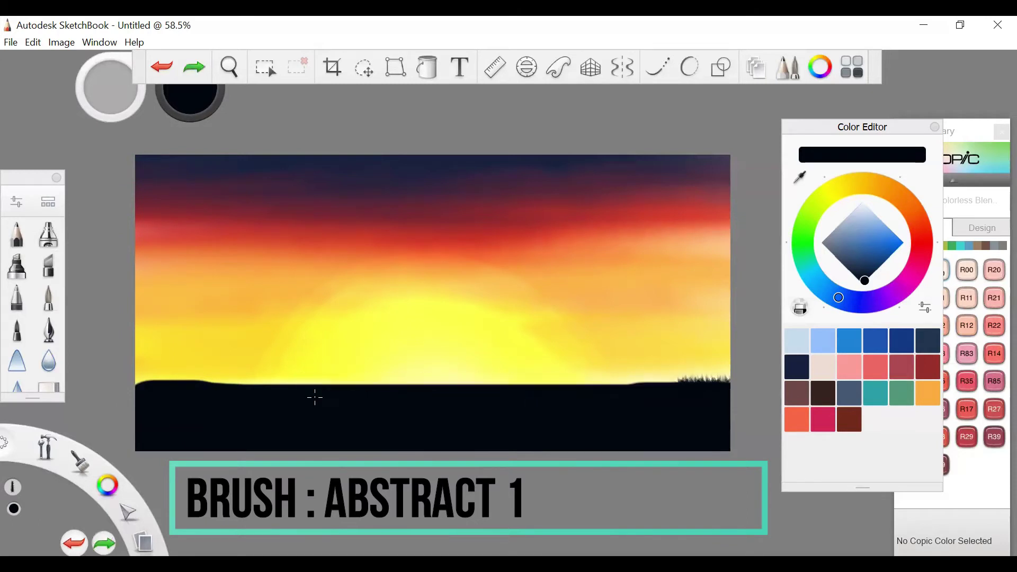
mouse_move(714, 391)
left_mouse_down()
mouse_move(586, 379)
mouse_move(342, 385)
left_mouse_up()
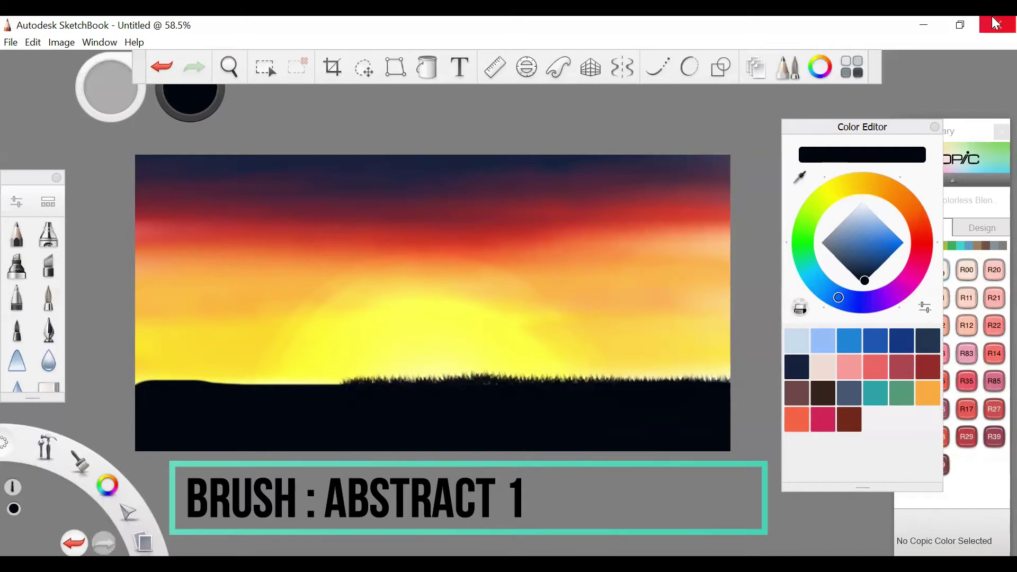
left_click_drag(132, 381, 737, 381)
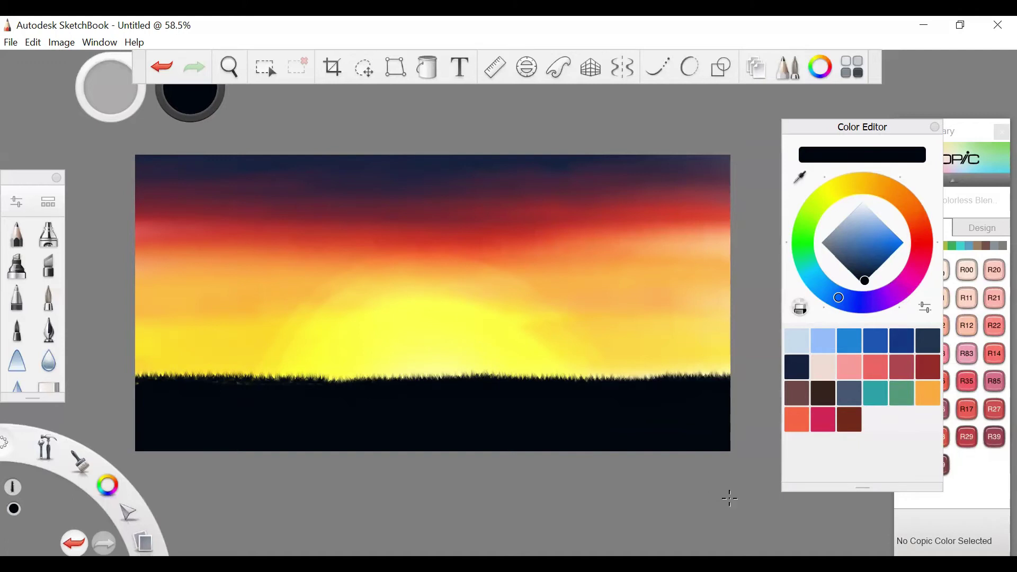
Step: Select the Blur brush from the Basic set
left_click(16, 262)
key("ctrl+b")
scroll(193, 328, "up", 10)
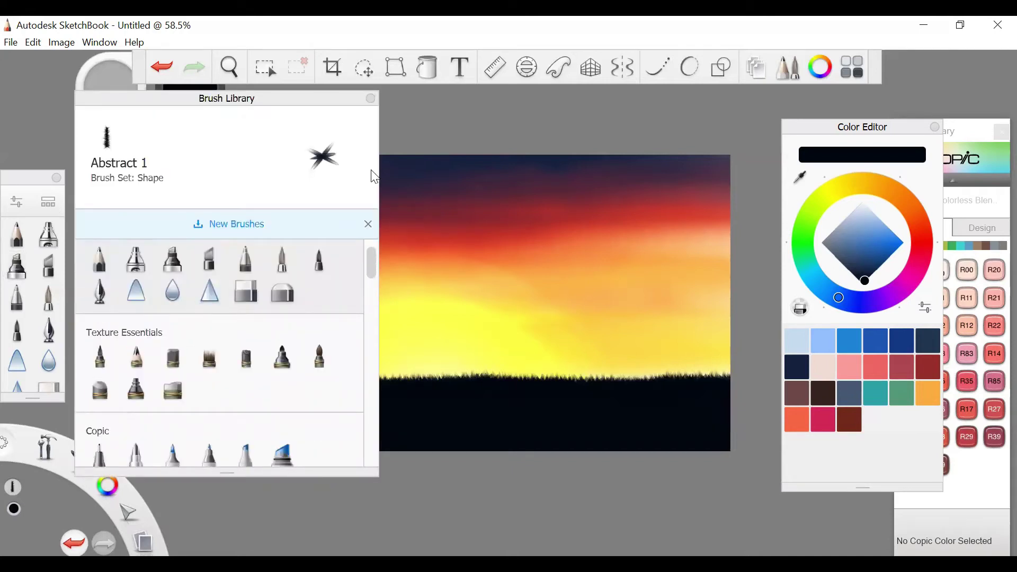
left_click(373, 99)
key("ctrl+b")
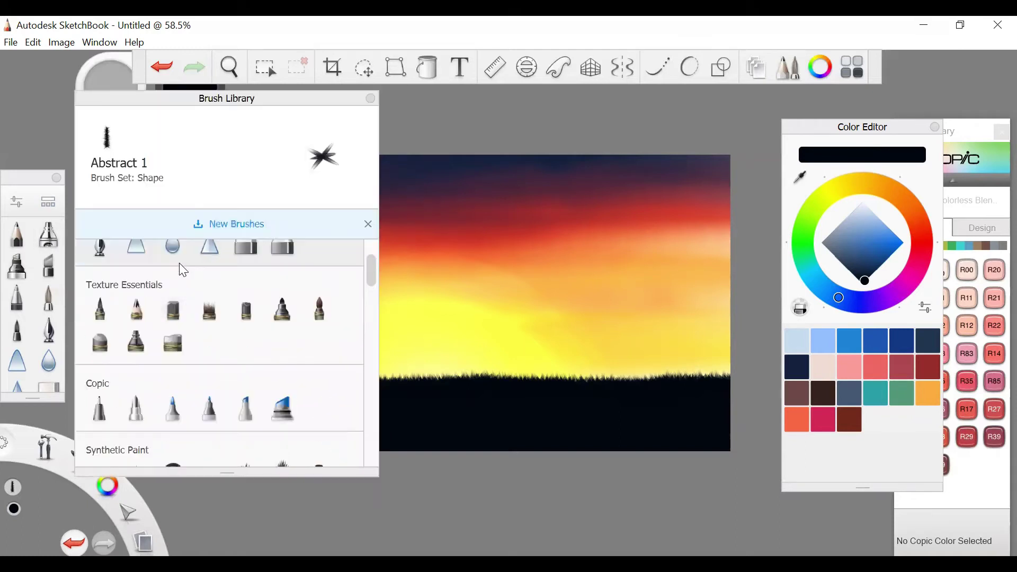
left_click(172, 315)
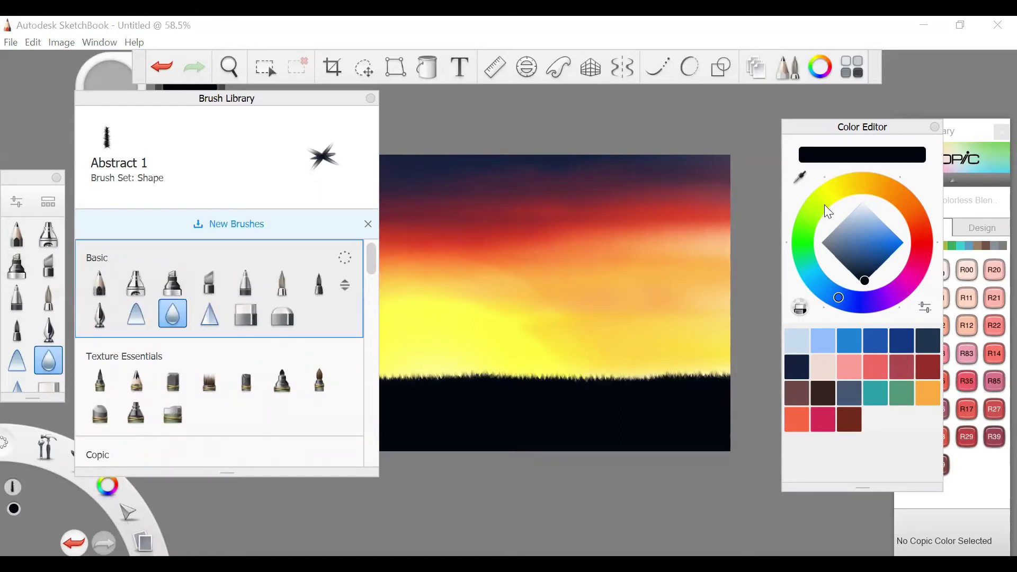
Step: Set the colour to a pale cream-yellow and select the Glow Brush from the Glow set
left_click(863, 212)
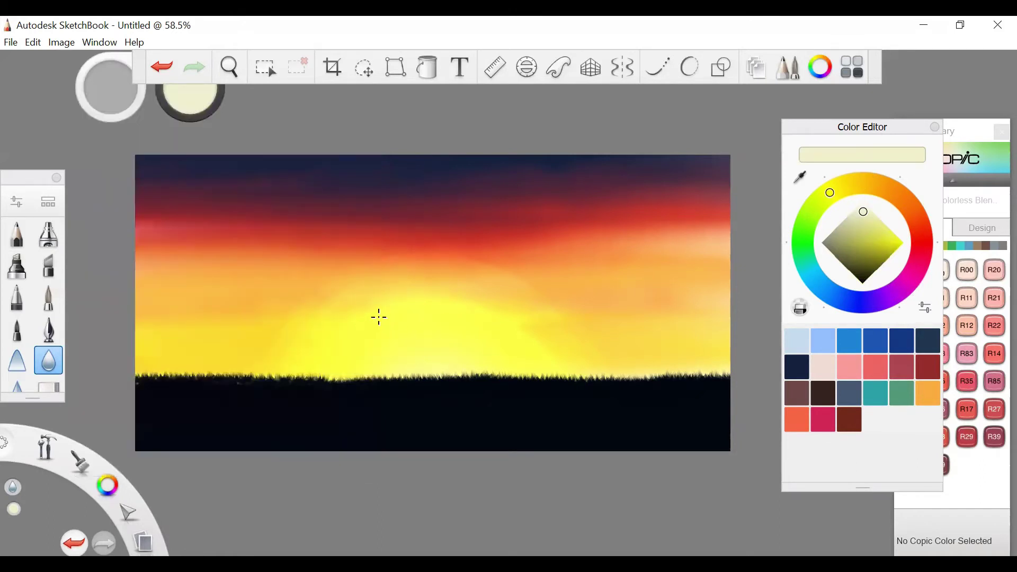
left_click(49, 203)
scroll(136, 309, "down", 15)
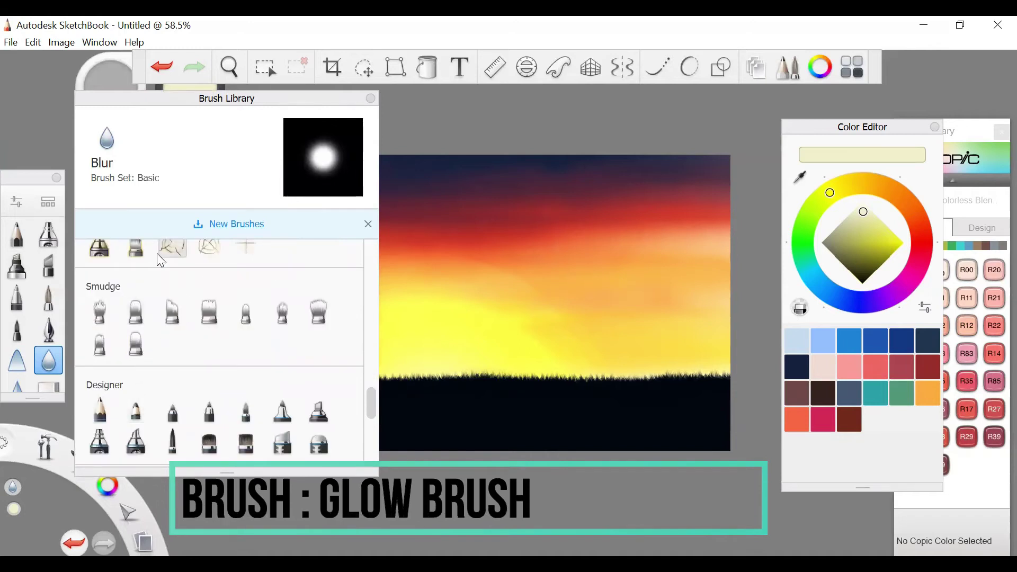
left_click(136, 247)
left_click(99, 303)
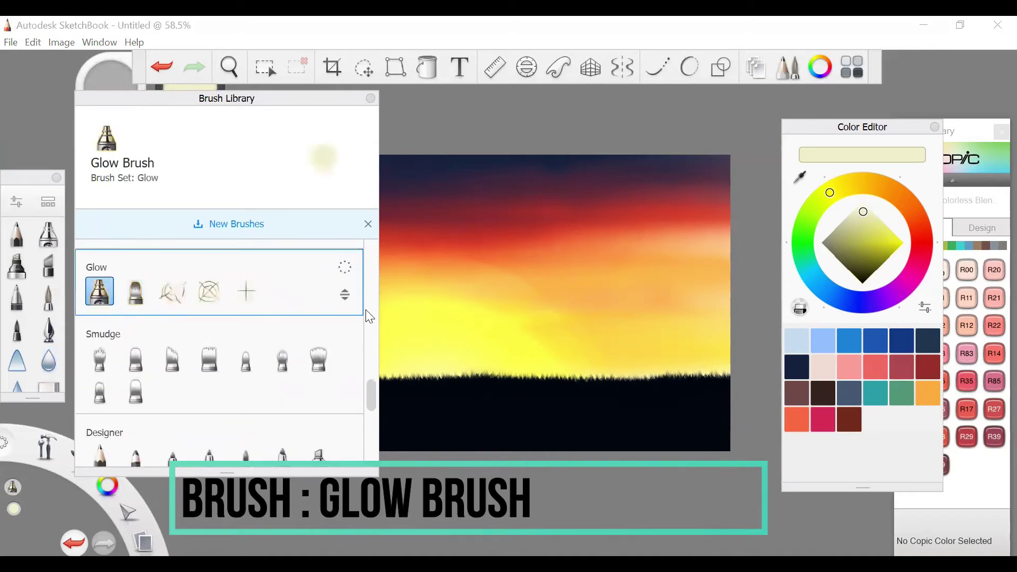
Step: Brighten the sun's core with cream glow dabs just above the horizon, undoing the last excess dab
mouse_move(388, 310)
left_mouse_down()
mouse_move(411, 320)
mouse_move(422, 343)
left_mouse_up()
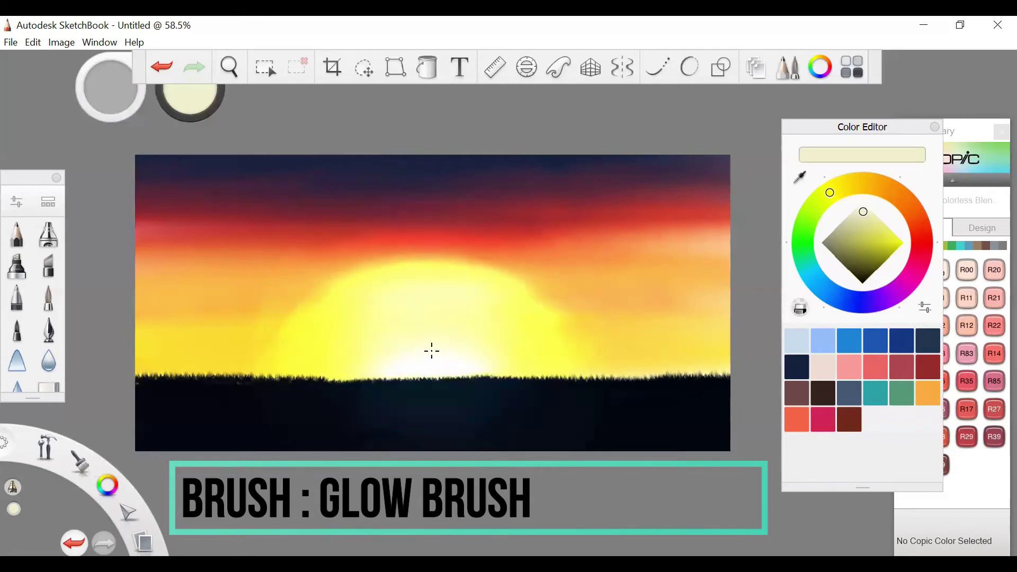
left_click(431, 351)
left_click(432, 351)
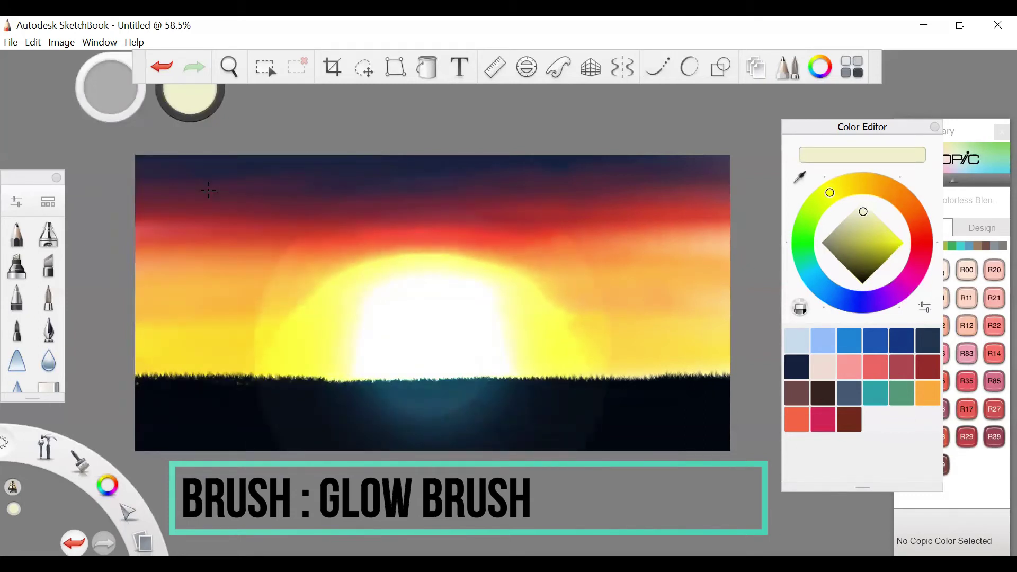
key("ctrl+z")
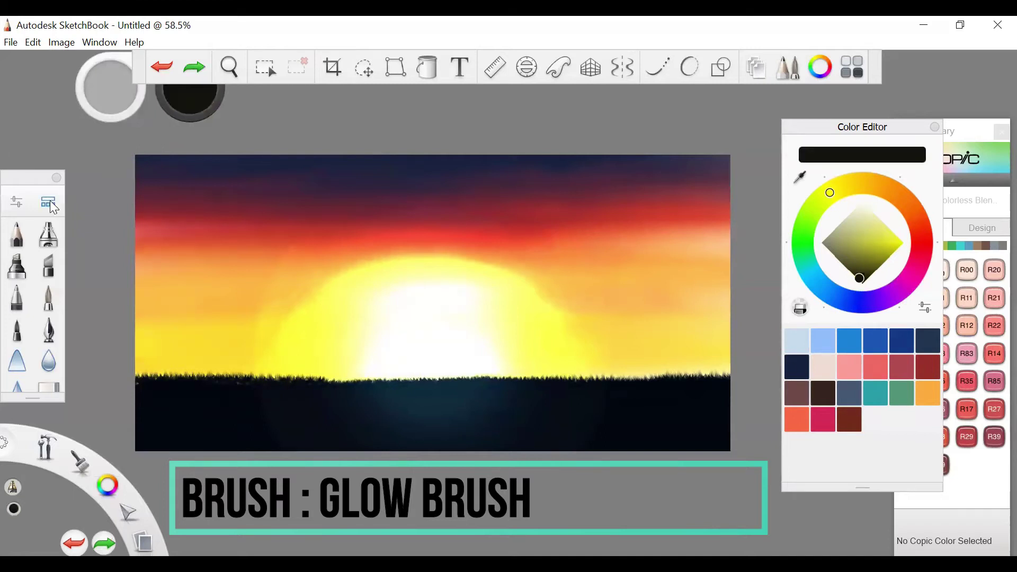
Step: Select the Glaze brush from the Artist set and set the colour to black
key("ctrl+shift+b")
scroll(182, 392, "down", 3)
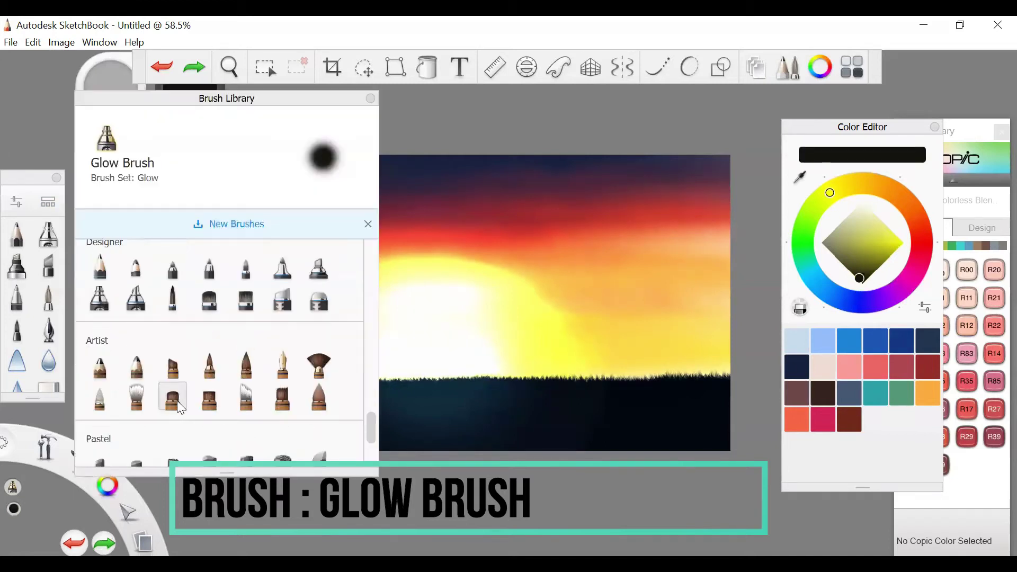
left_click(173, 396)
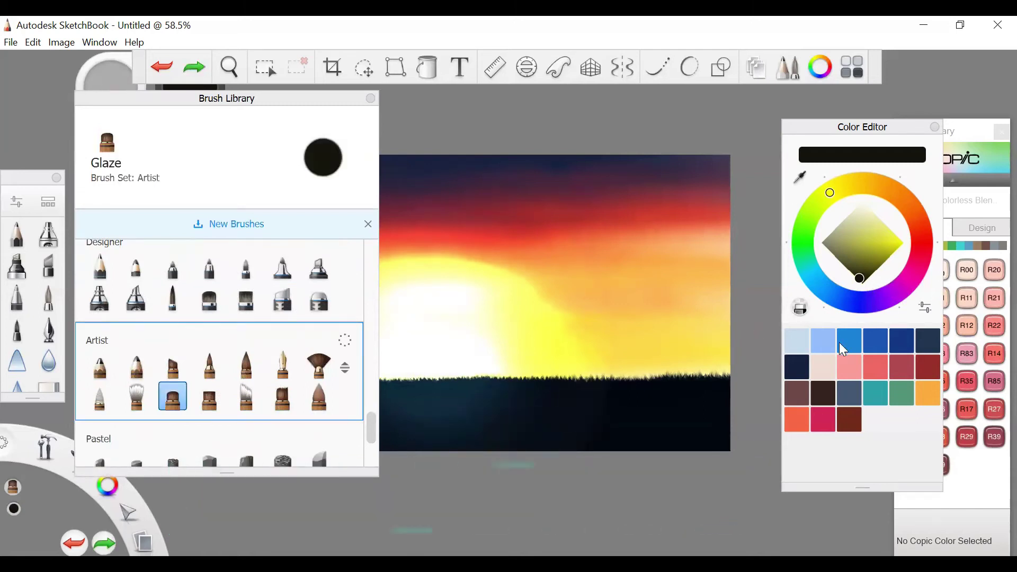
left_click(864, 285)
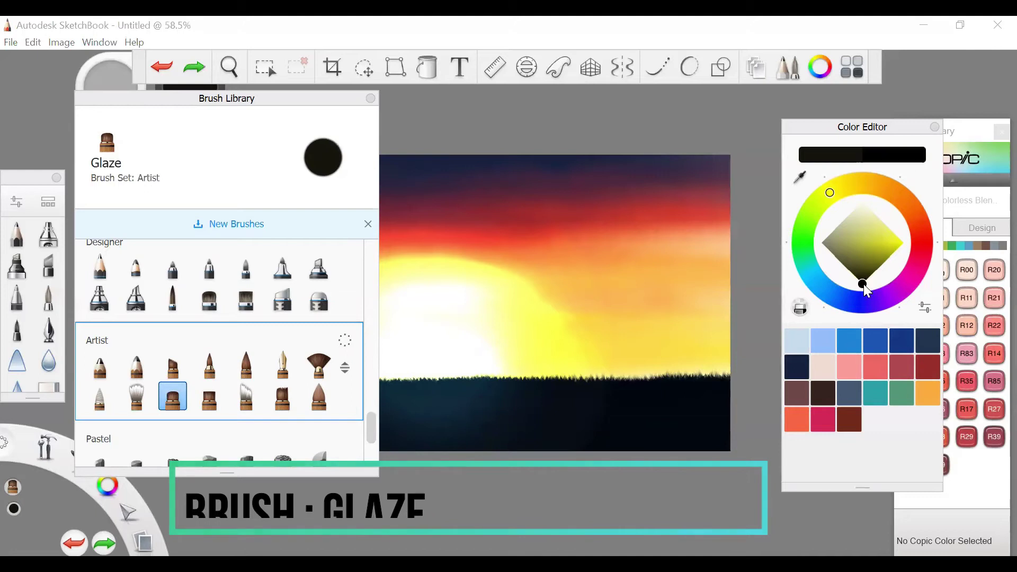
Step: Repaint the whole ground in solid black, covering the glow spill and raising its edge slightly at the left end
mouse_move(643, 421)
left_mouse_down()
mouse_move(410, 417)
mouse_move(504, 404)
mouse_move(387, 400)
mouse_move(717, 400)
left_mouse_up()
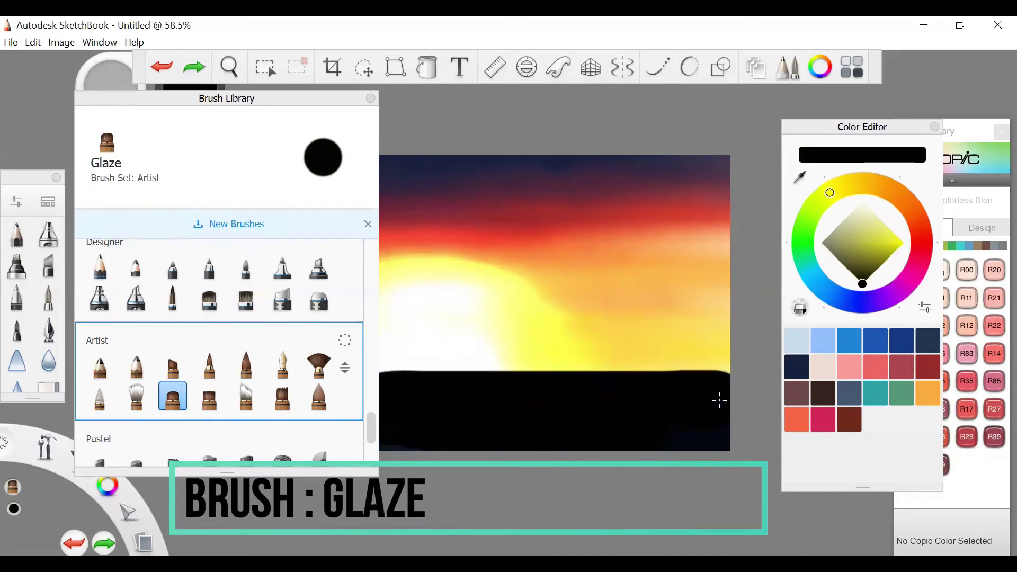
mouse_move(403, 406)
left_mouse_down()
mouse_move(243, 388)
mouse_move(290, 382)
left_mouse_up()
key("ctrl+z")
mouse_move(404, 405)
left_mouse_down()
mouse_move(161, 400)
mouse_move(141, 371)
left_mouse_up()
left_click_drag(281, 443, 455, 435)
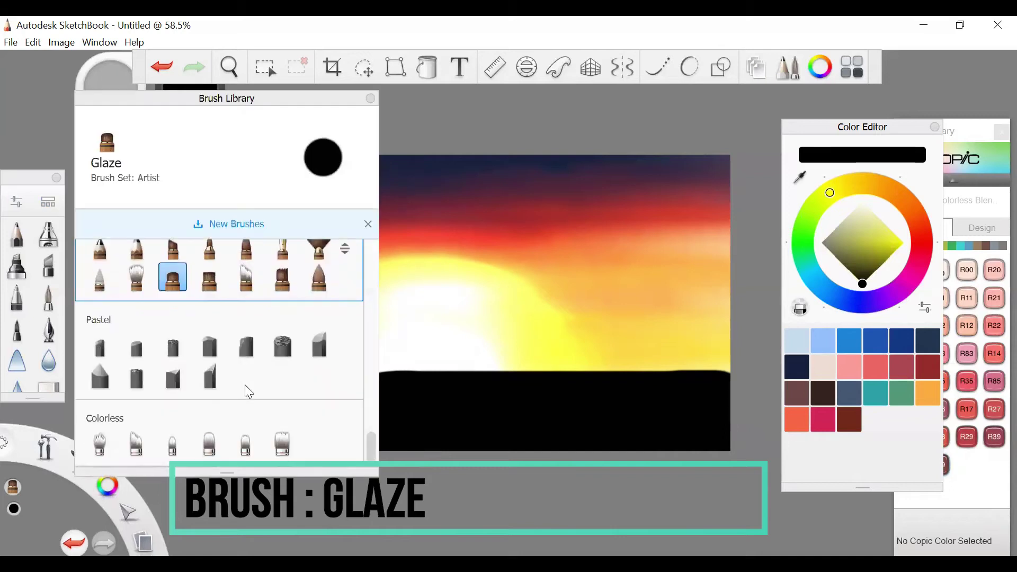
Step: Paint a short black grass fringe along the ground's full upper edge with the Abstract 1 brush from the Shape set
scroll(246, 387, "up", 10)
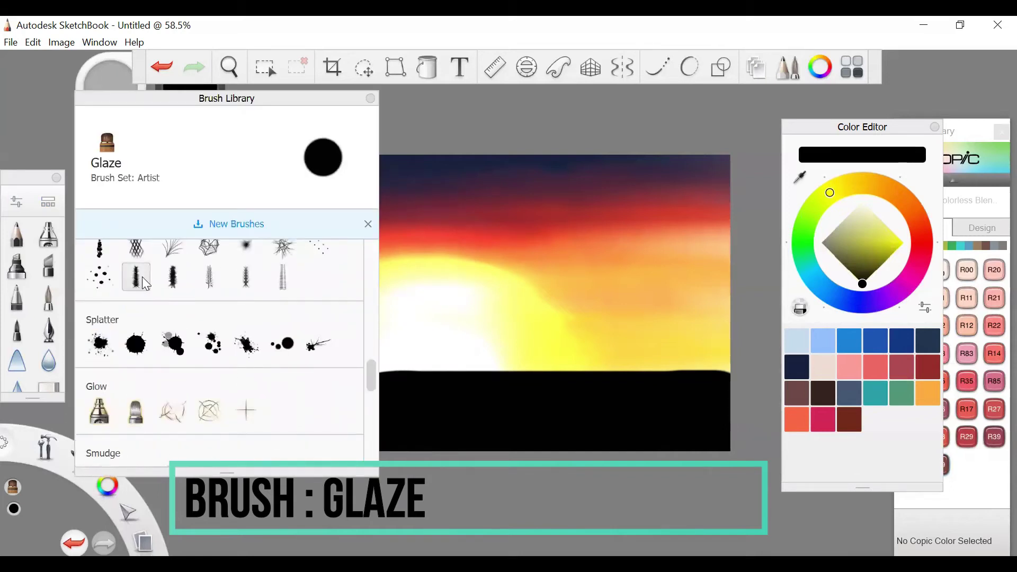
left_click(136, 277)
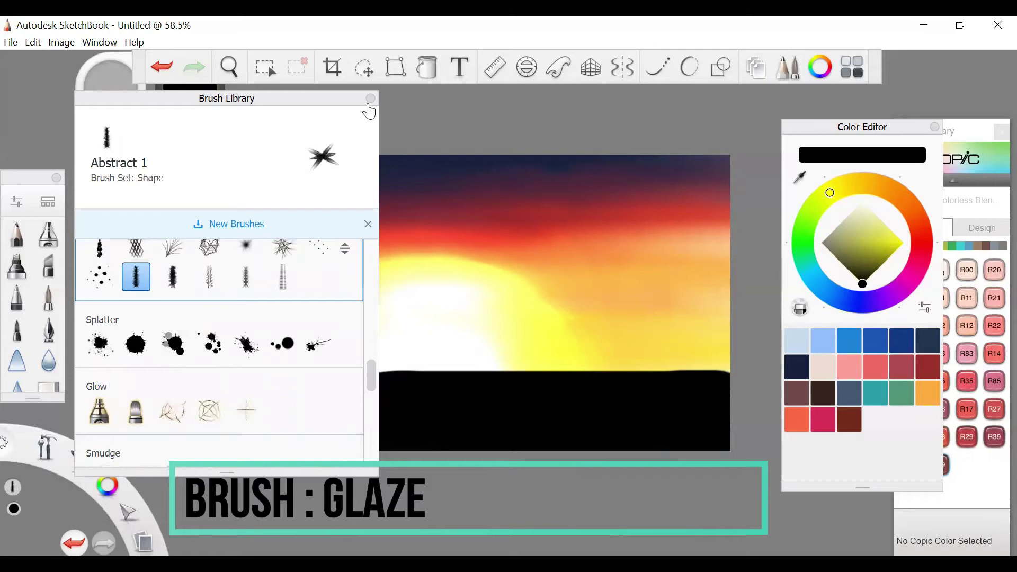
mouse_move(731, 381)
left_mouse_down()
mouse_move(717, 363)
mouse_move(356, 374)
left_mouse_up()
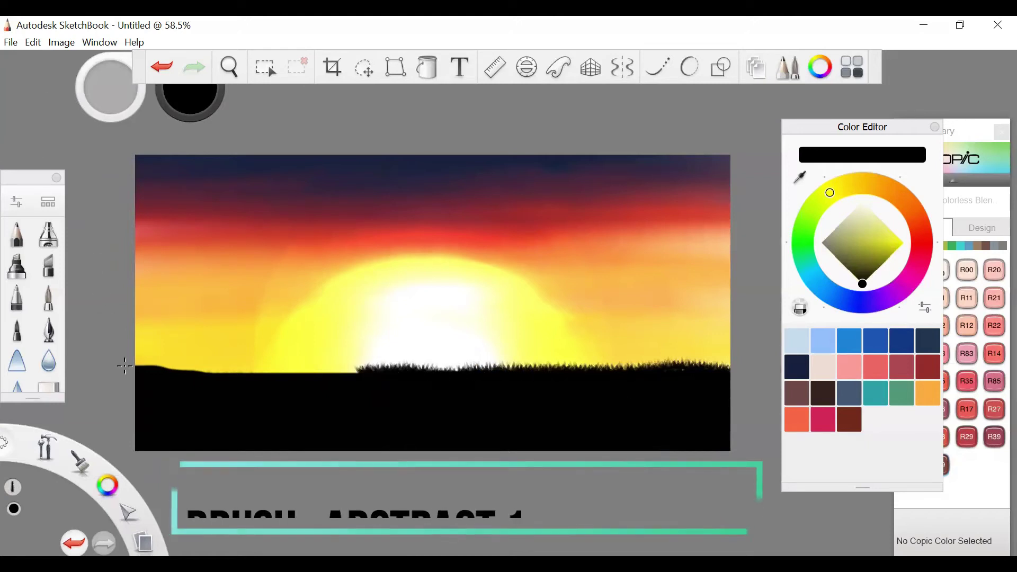
left_click_drag(137, 364, 392, 372)
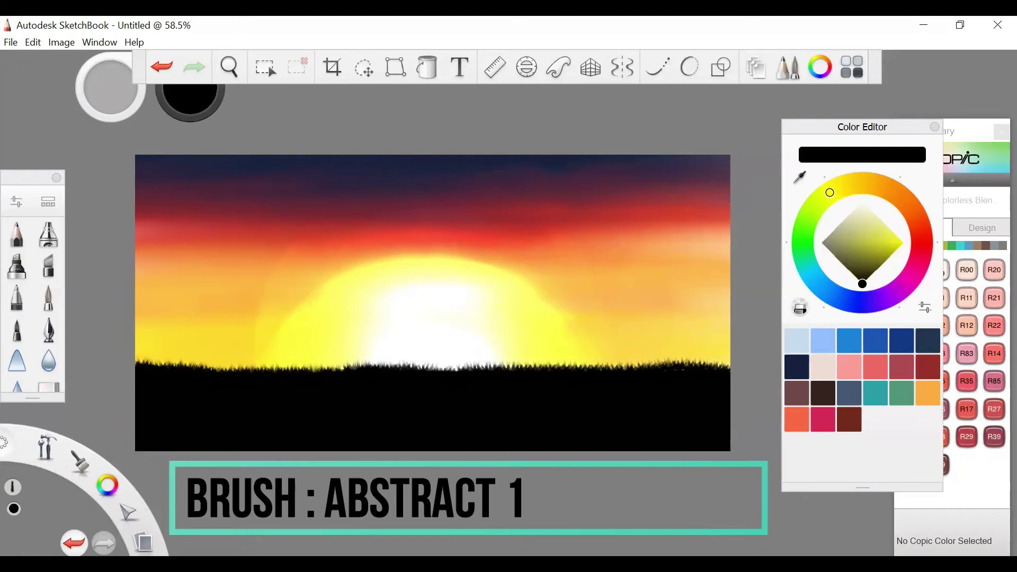
Step: Add tall grass tufts at the right end of the horizon with the Feathery brush from the Shape set
left_click(55, 202)
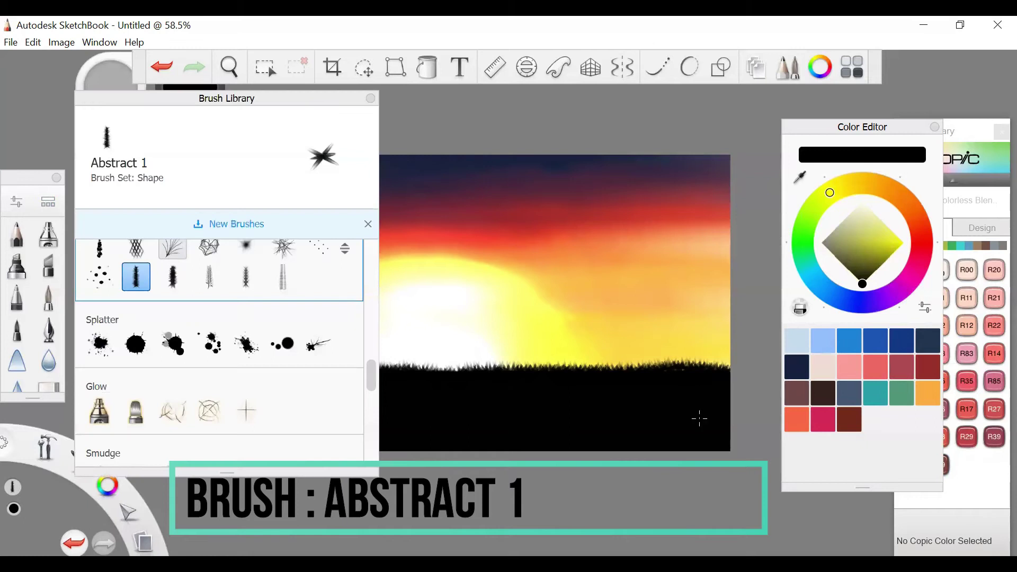
left_click(172, 249)
left_click(686, 354)
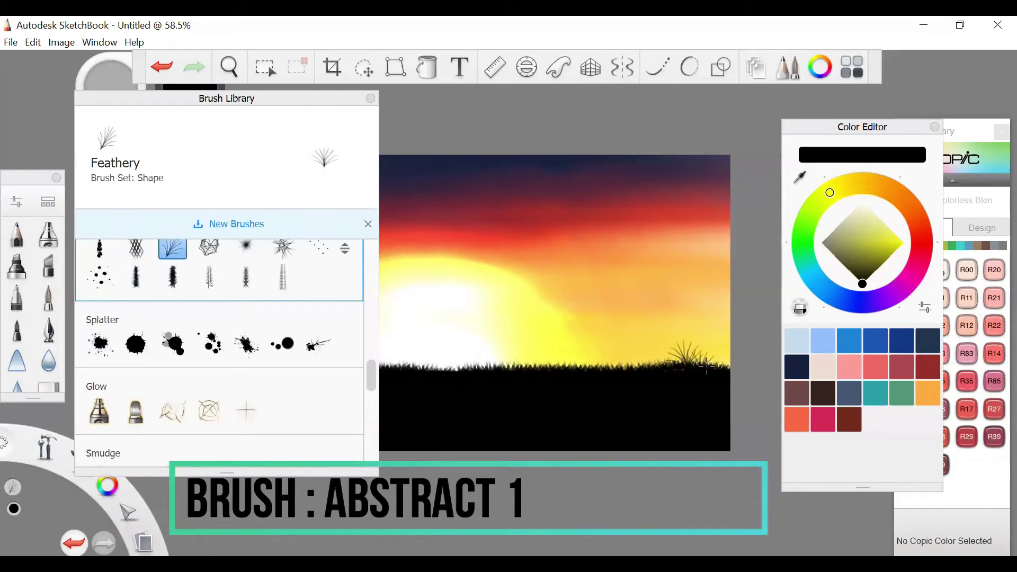
left_click(711, 350)
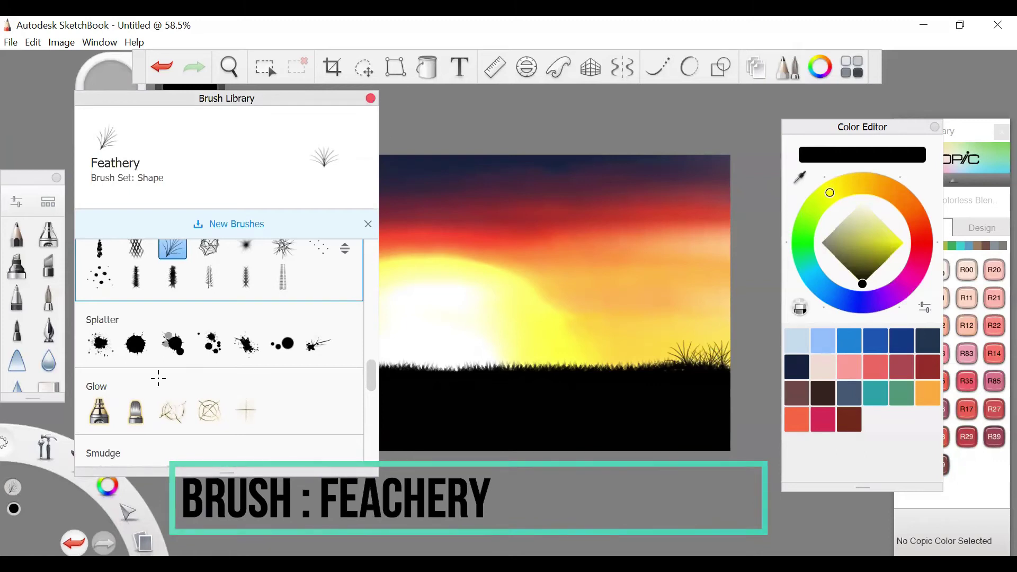
Step: Build up a dense cluster of overlapping feathery grass tufts at the left end of the horizon
left_click(164, 353)
left_click(147, 363)
left_click(174, 352)
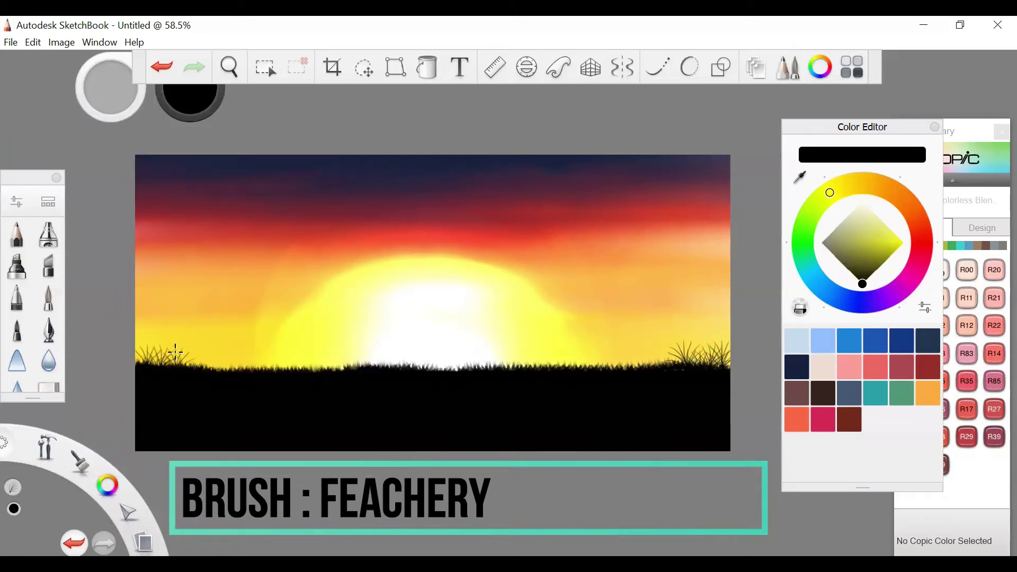
left_click(192, 363)
left_click(165, 363)
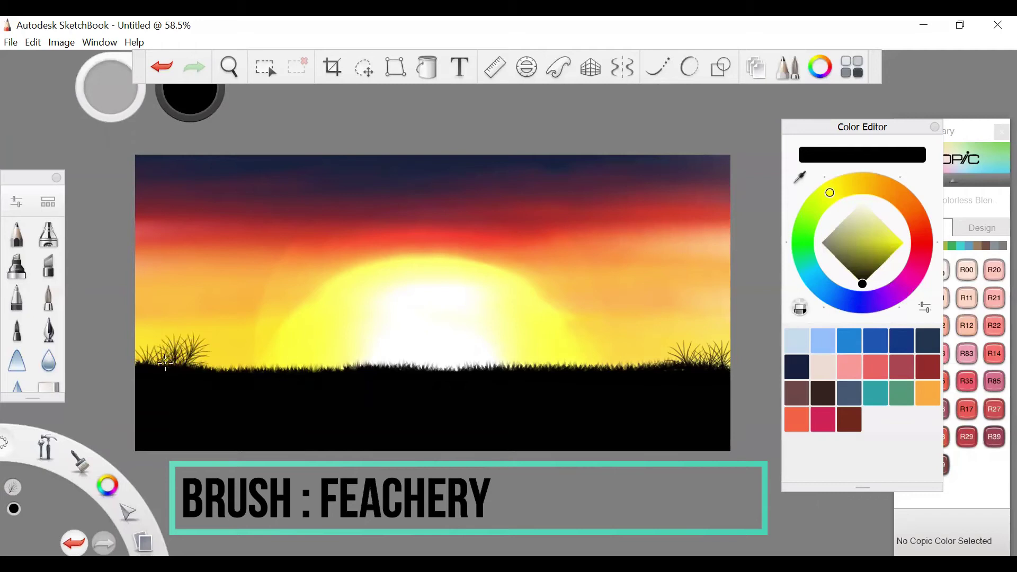
left_click(158, 356)
left_click(201, 352)
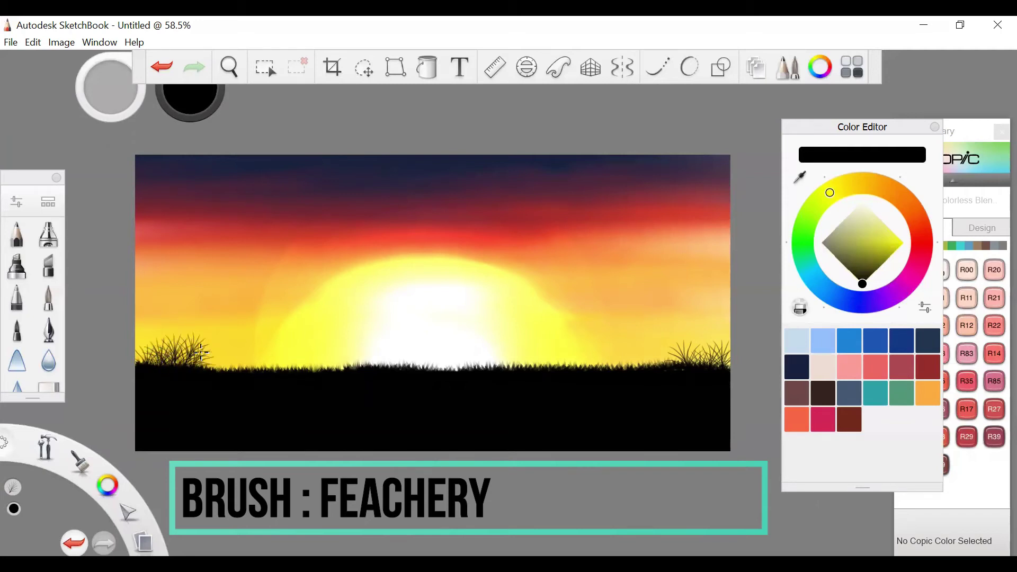
left_click(208, 367)
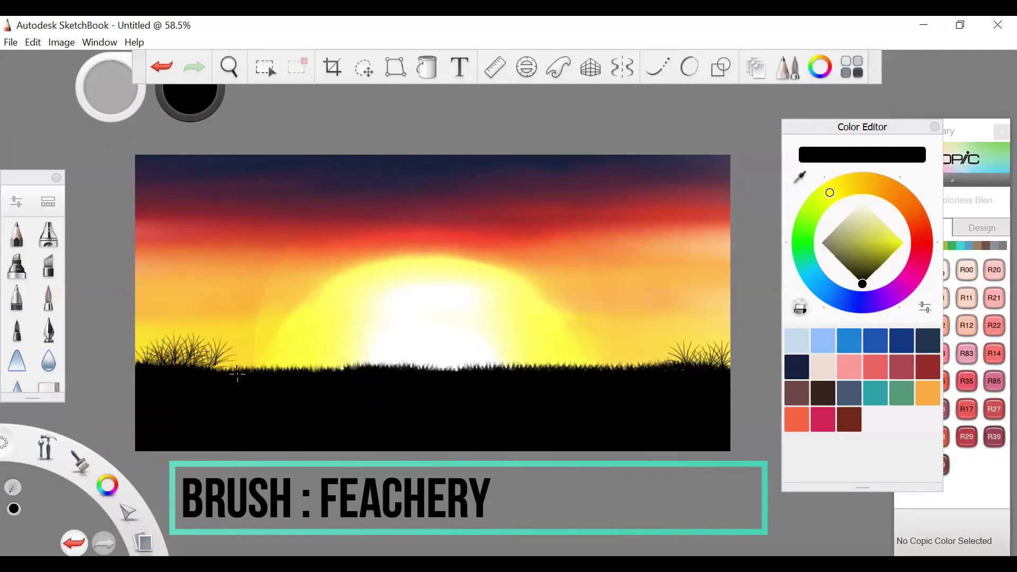
Step: Scatter small feathery grass tufts along the middle stretch of the horizon, leaving gaps between them
left_click(339, 365)
left_click(427, 364)
left_click(492, 365)
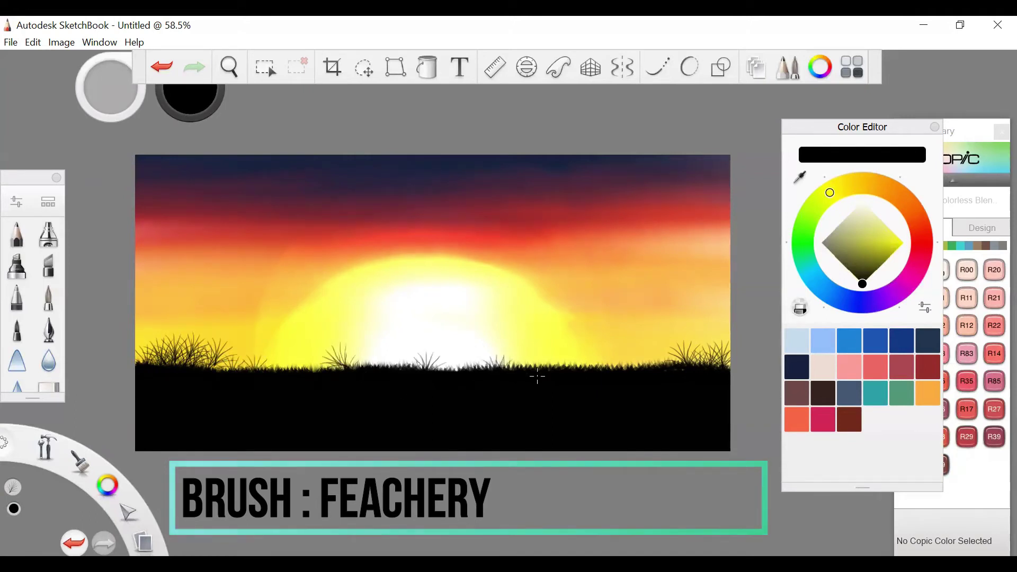
left_click(576, 361)
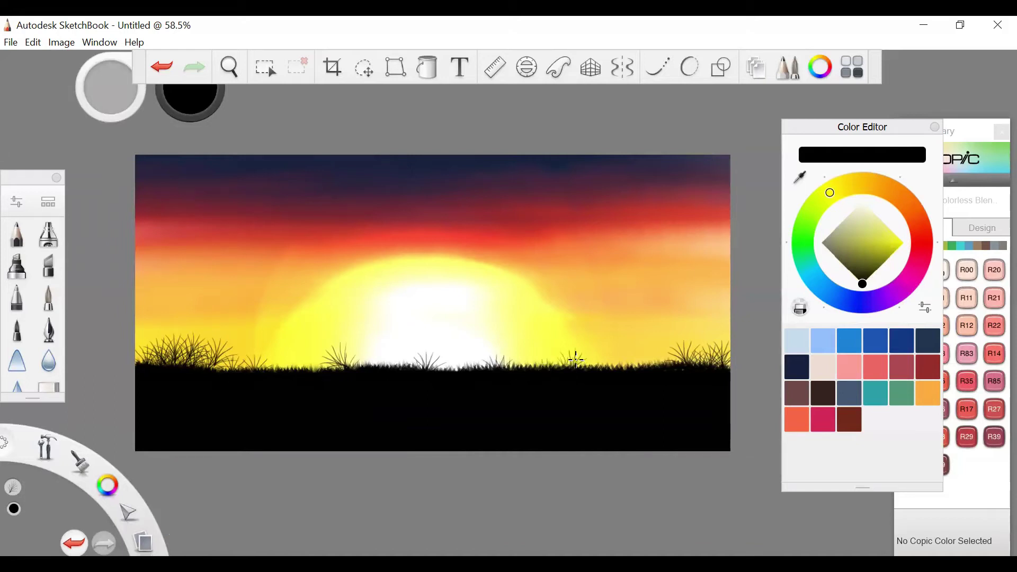
left_click(623, 360)
left_click(223, 367)
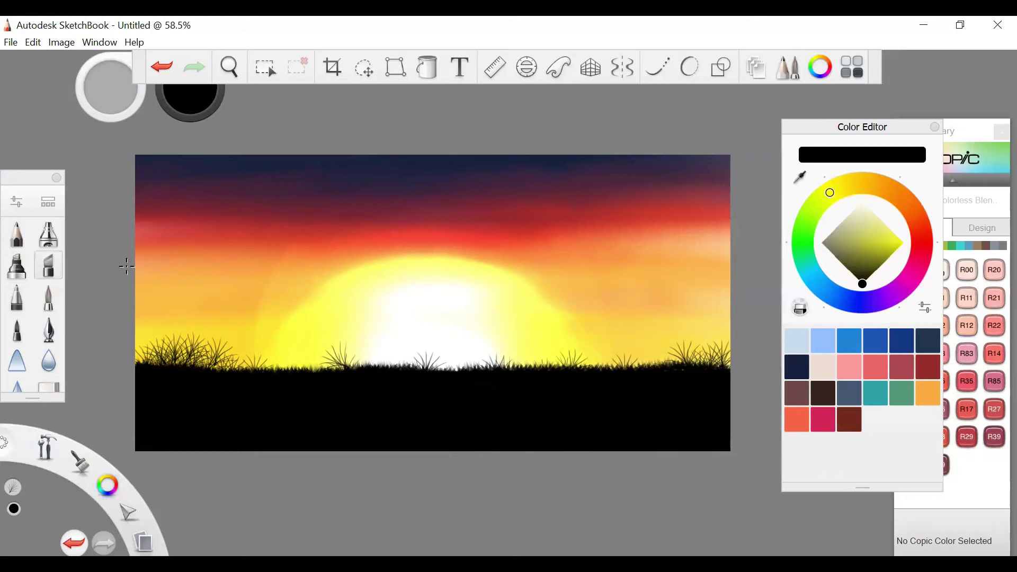
Step: Paint a black tree trunk with forked right-hand branches at the ground's right end, using a smaller Glaze brush from the Artist set
left_click(44, 204)
scroll(208, 365, "down", 1)
scroll(203, 362, "up", 3)
left_click(175, 421)
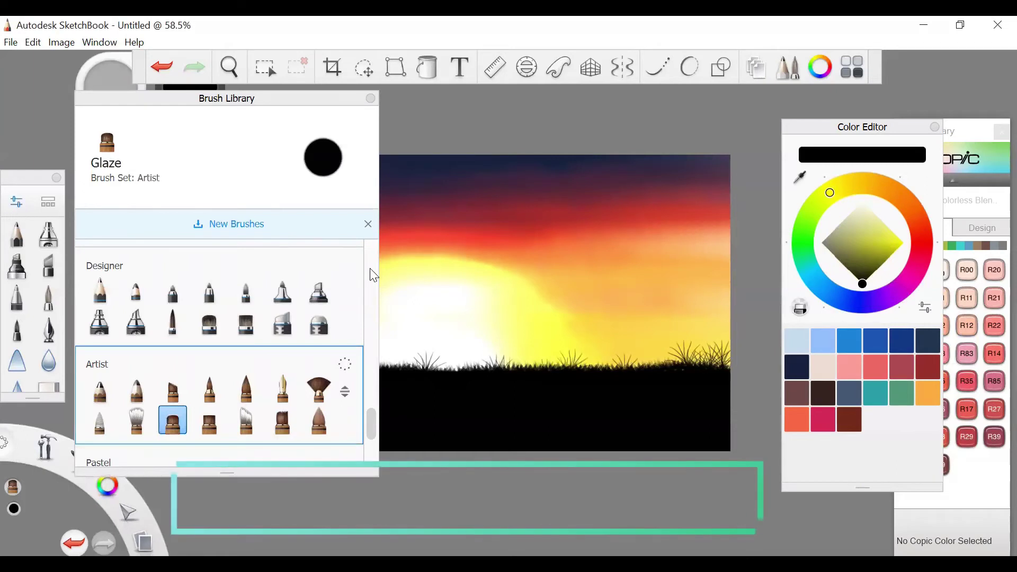
left_click(19, 204)
mouse_move(512, 306)
left_mouse_down()
mouse_move(421, 325)
mouse_move(469, 325)
left_mouse_up()
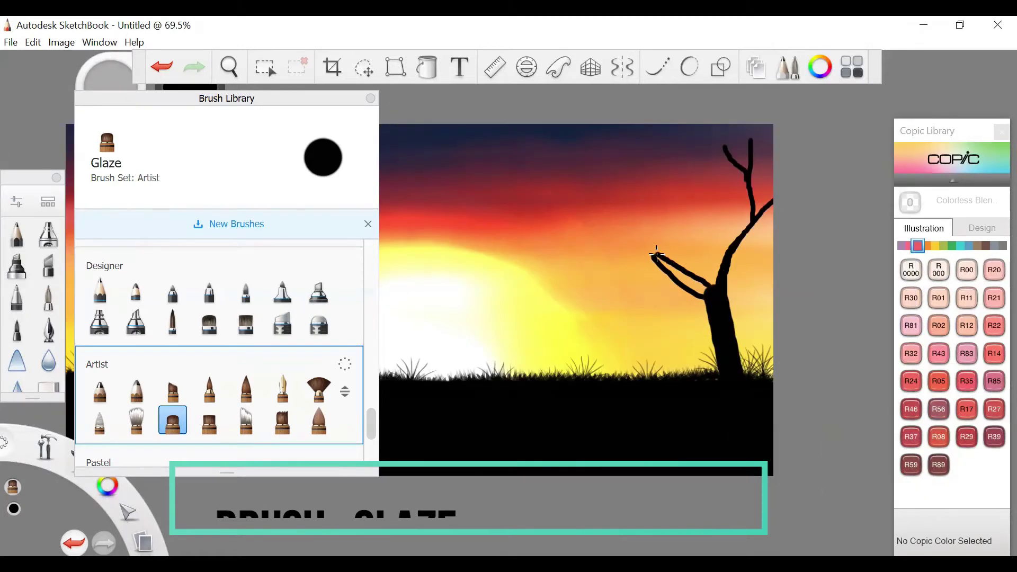
Step: Fill in the tree's thick left and central limbs and extend forked branches from the central limb's top
mouse_move(656, 255)
left_mouse_down()
mouse_move(712, 292)
mouse_move(660, 262)
mouse_move(698, 286)
mouse_move(667, 266)
mouse_move(690, 289)
mouse_move(703, 295)
mouse_move(681, 279)
mouse_move(714, 289)
mouse_move(702, 267)
mouse_move(704, 207)
left_mouse_up()
mouse_move(717, 277)
left_mouse_down()
mouse_move(709, 209)
mouse_move(706, 281)
mouse_move(711, 251)
mouse_move(712, 278)
left_mouse_up()
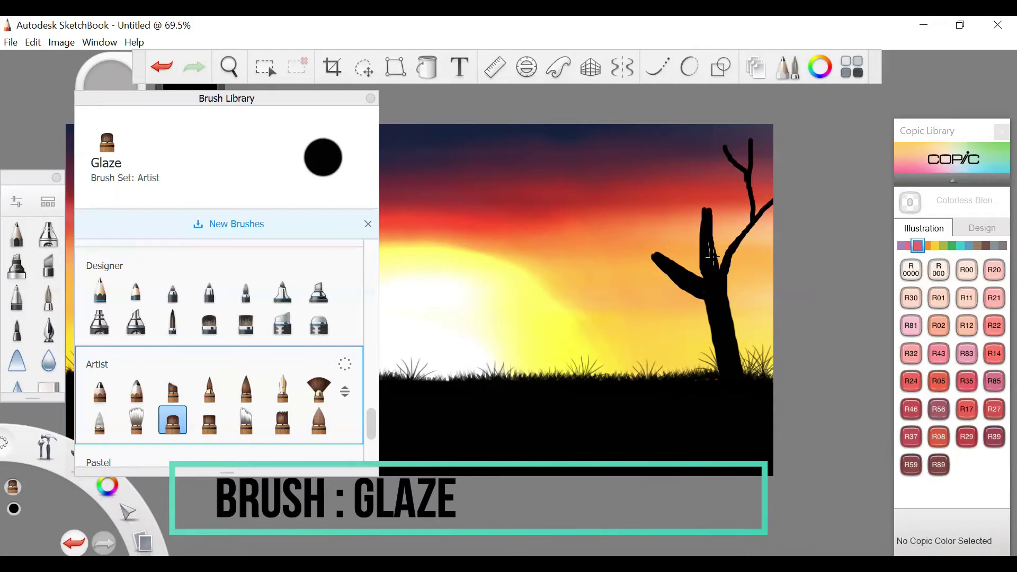
mouse_move(708, 238)
left_mouse_down()
mouse_move(702, 157)
mouse_move(684, 155)
mouse_move(675, 135)
mouse_move(706, 163)
mouse_move(719, 142)
mouse_move(640, 136)
left_mouse_up()
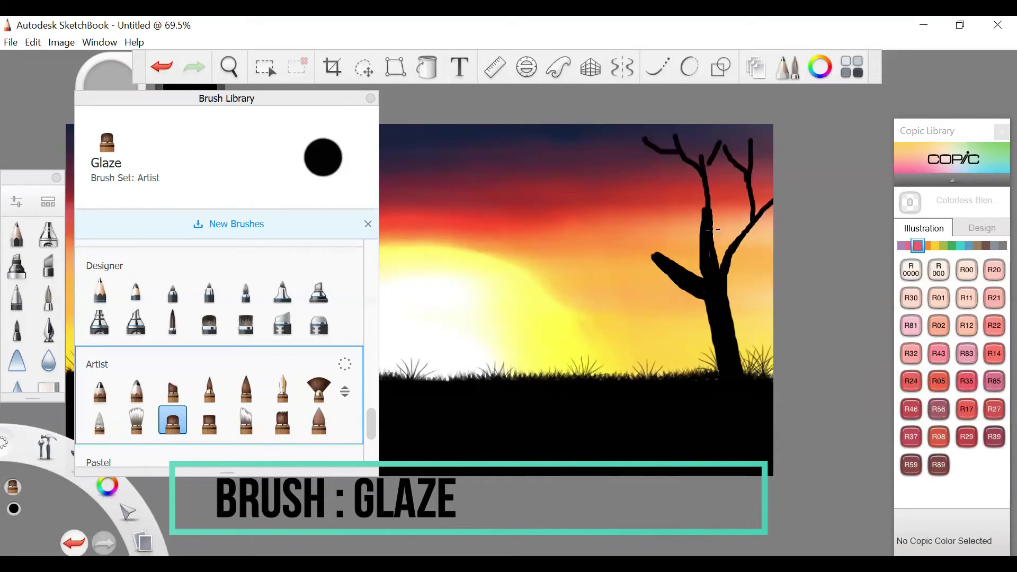
mouse_move(702, 200)
left_mouse_down()
mouse_move(664, 178)
mouse_move(674, 162)
mouse_move(669, 186)
mouse_move(626, 171)
left_mouse_up()
left_click_drag(747, 191, 724, 168)
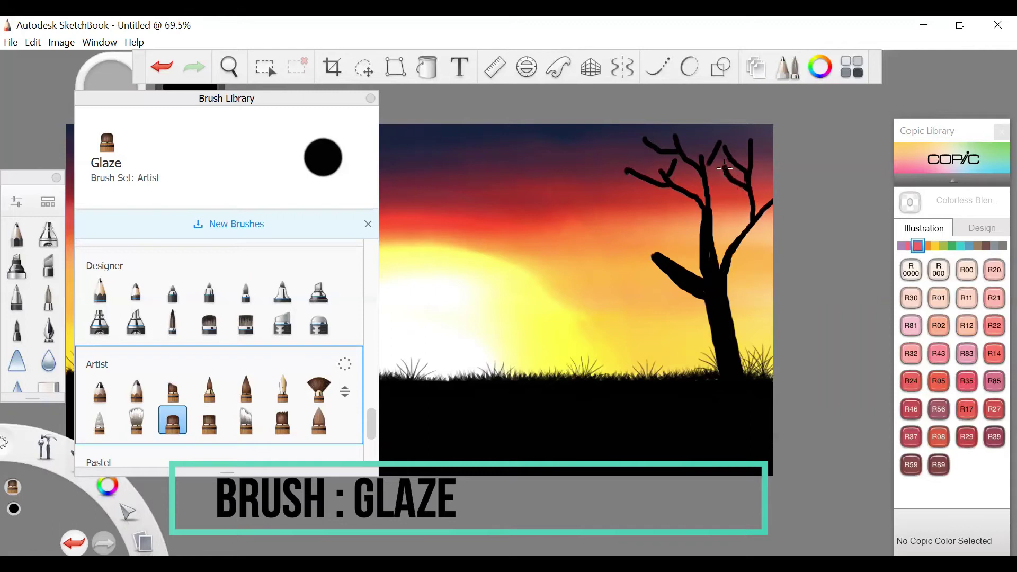
Step: Undo the latest branch strokes, then redraw the upper-left branch lower and longer and restore the twig on the right-hand fork
mouse_move(680, 264)
left_mouse_down()
mouse_move(643, 247)
mouse_move(629, 212)
left_mouse_up()
key("ctrl+z")
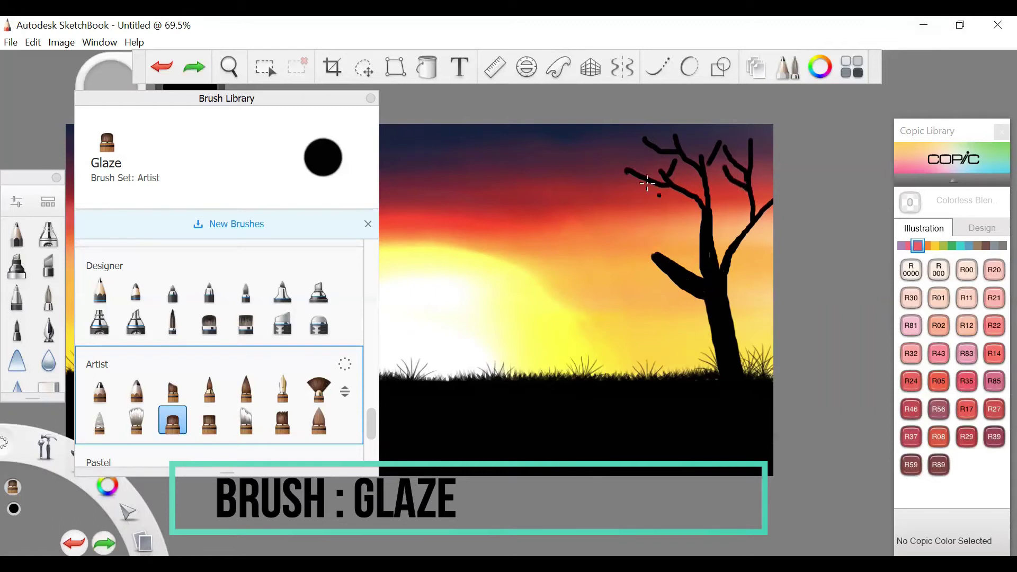
key("ctrl+z")
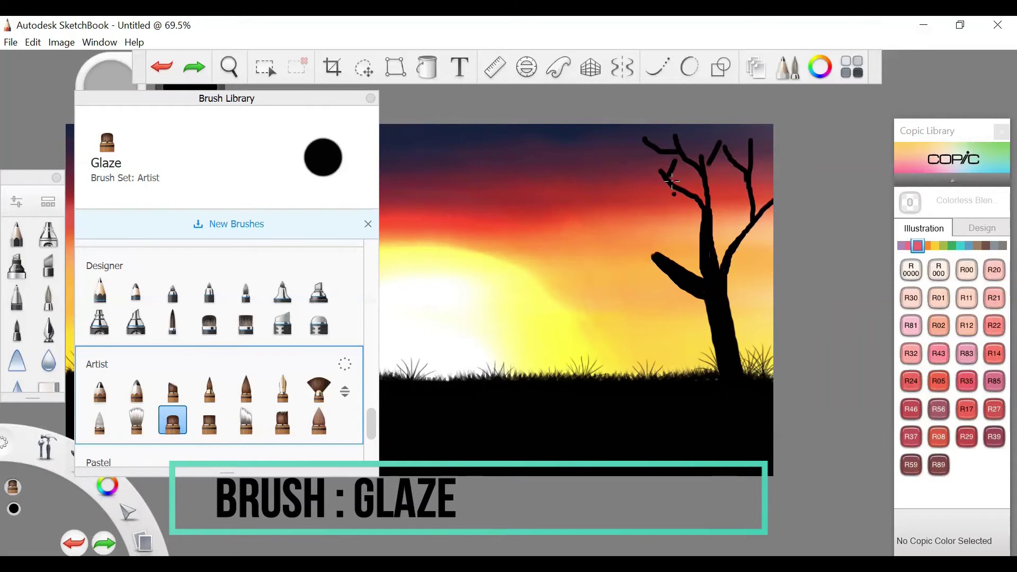
left_click_drag(673, 193, 607, 179)
left_click_drag(749, 184, 721, 167)
Step: Shape the end of the thick lower-left limb into forked, tapering branches, undoing stray strokes
left_click_drag(651, 256, 633, 227)
key("ctrl+z")
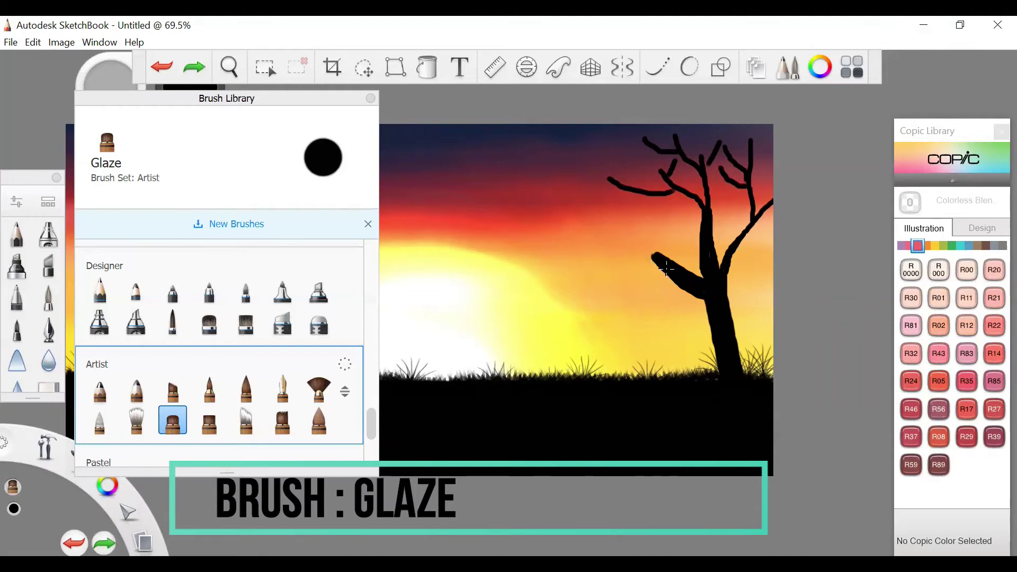
mouse_move(657, 256)
left_mouse_down()
mouse_move(639, 221)
mouse_move(658, 249)
mouse_move(654, 206)
mouse_move(640, 234)
mouse_move(612, 222)
mouse_move(609, 213)
mouse_move(630, 229)
mouse_move(596, 187)
left_mouse_up()
key("ctrl+z")
key("ctrl+z")
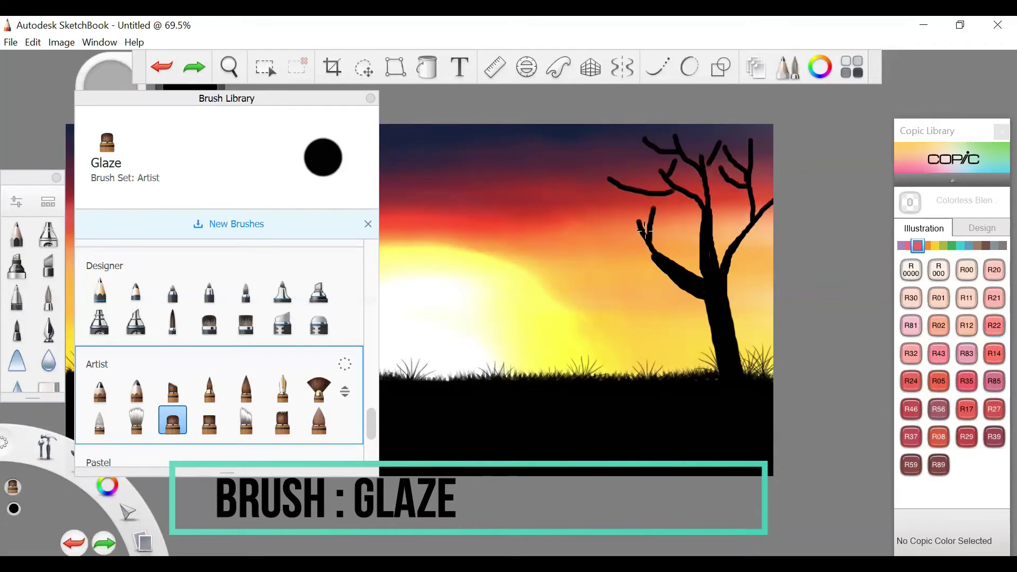
mouse_move(638, 235)
left_mouse_down()
mouse_move(589, 235)
mouse_move(610, 228)
left_mouse_up()
key("ctrl+z")
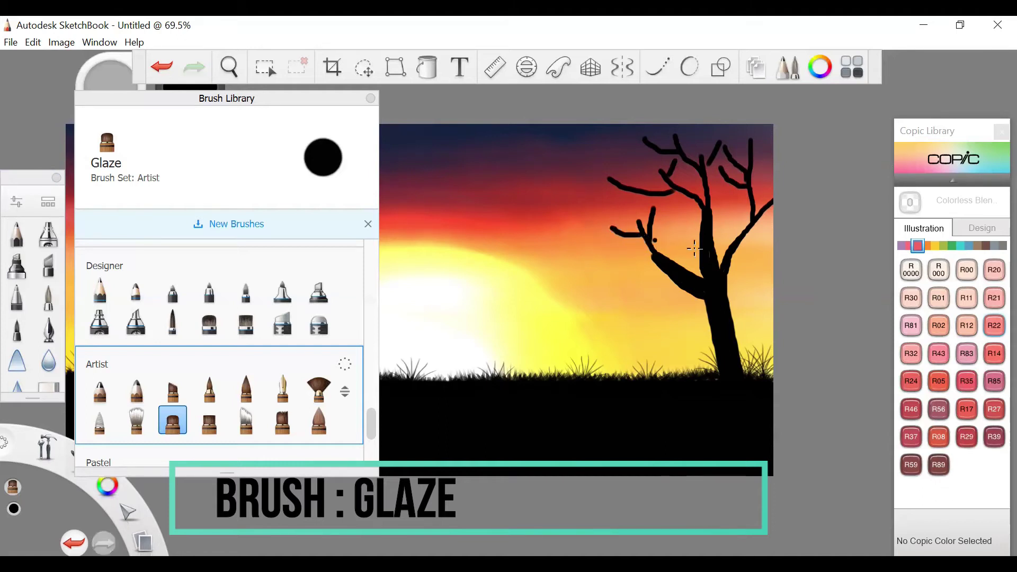
key("ctrl+z")
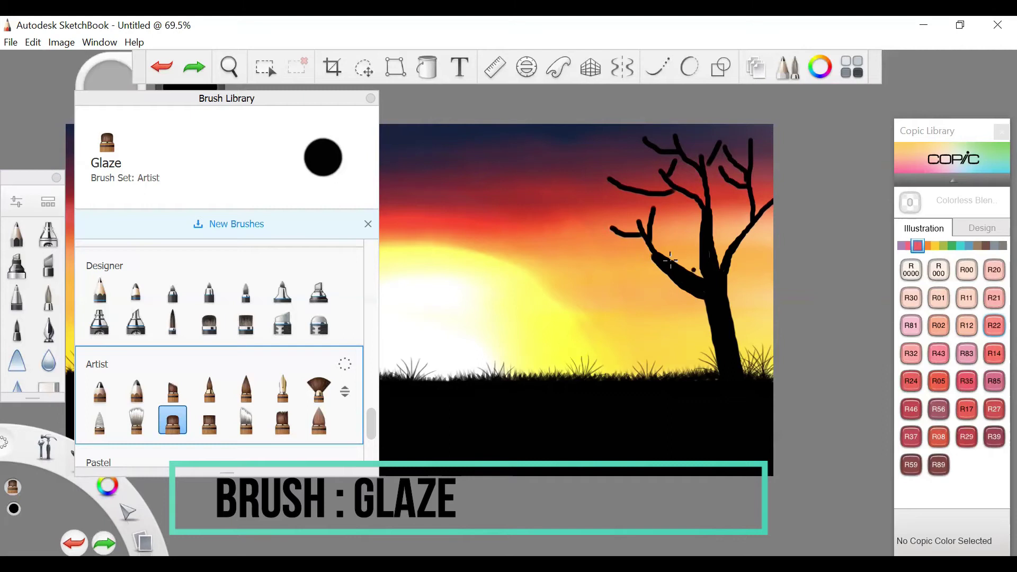
left_click_drag(651, 257, 635, 211)
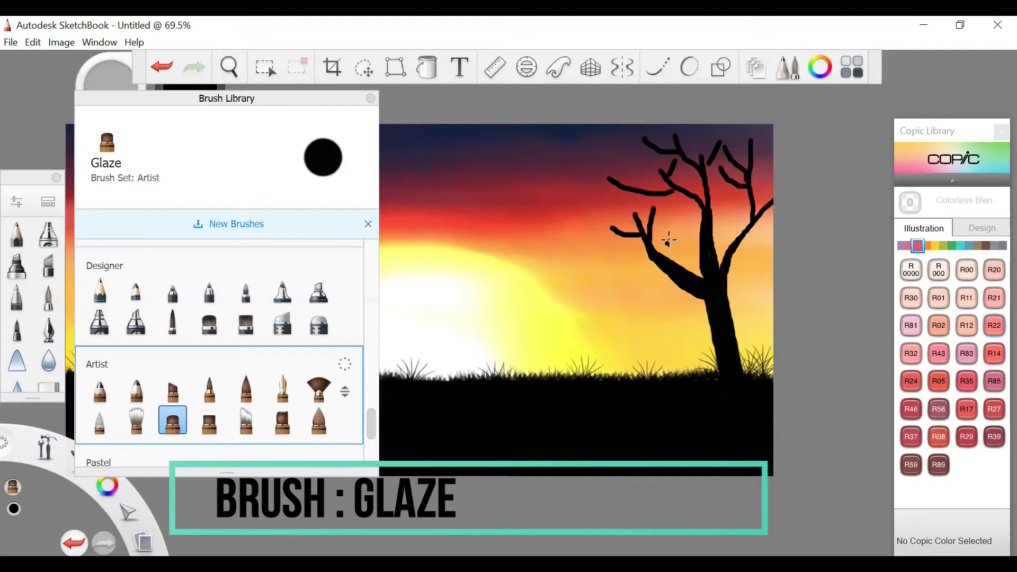
Step: Set the Glaze brush size to 3.3 and add thin twigs to the tree's left and uppermost branches
left_click(15, 208)
left_click_drag(427, 306, 420, 306)
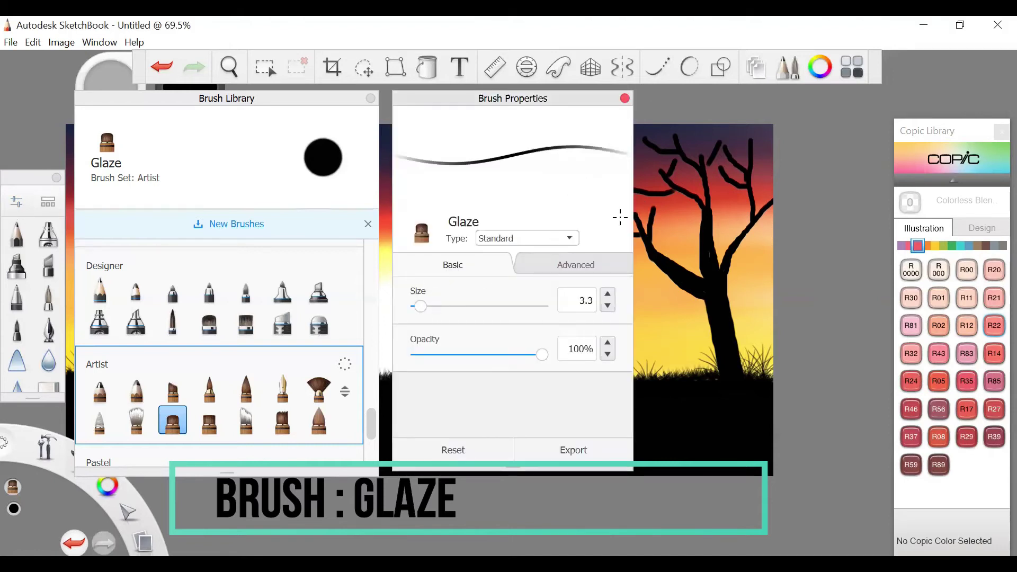
mouse_move(625, 232)
left_mouse_down()
mouse_move(612, 204)
mouse_move(613, 231)
mouse_move(579, 228)
left_mouse_up()
mouse_move(630, 189)
left_mouse_down()
mouse_move(626, 145)
mouse_move(632, 160)
mouse_move(600, 144)
left_mouse_up()
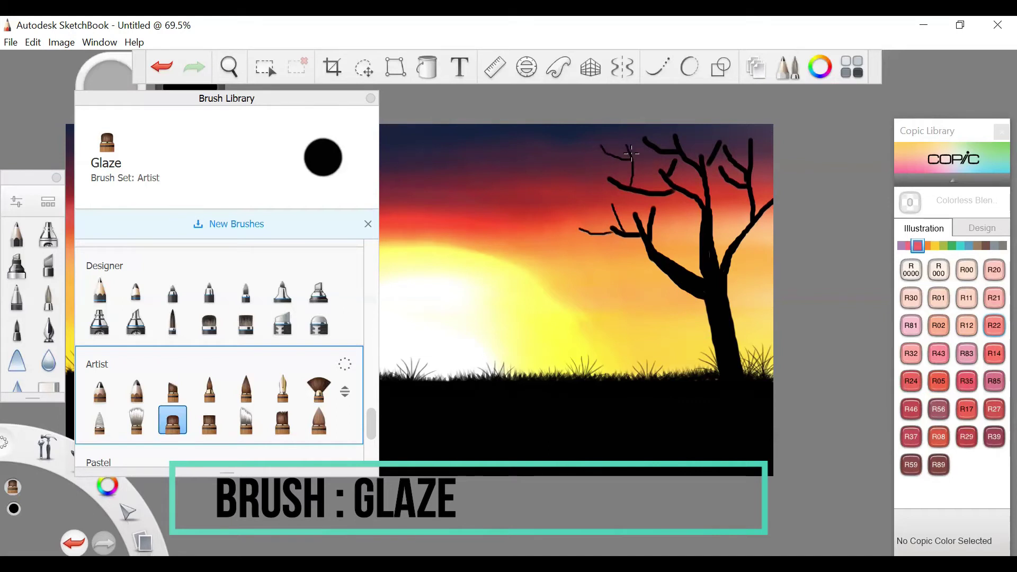
mouse_move(632, 153)
left_mouse_down()
mouse_move(636, 133)
mouse_move(667, 127)
mouse_move(737, 131)
mouse_move(758, 148)
mouse_move(766, 135)
left_mouse_up()
key("ctrl+z")
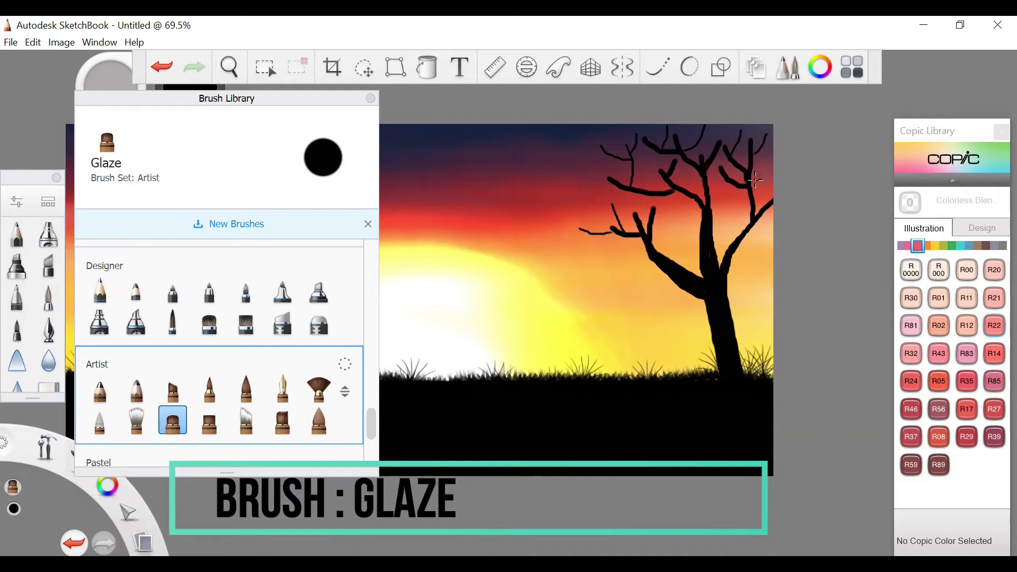
Step: Add more thin twigs to the right-hand branches and the tip of the lower-left branch
left_click_drag(737, 186, 715, 189)
key("ctrl+z")
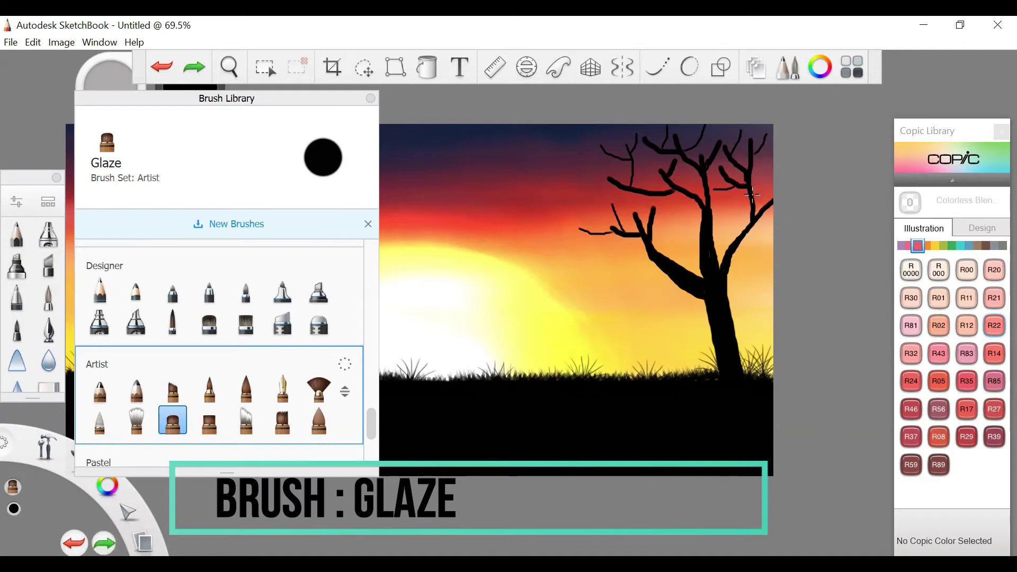
mouse_move(752, 200)
left_mouse_down()
mouse_move(777, 174)
mouse_move(765, 185)
left_mouse_up()
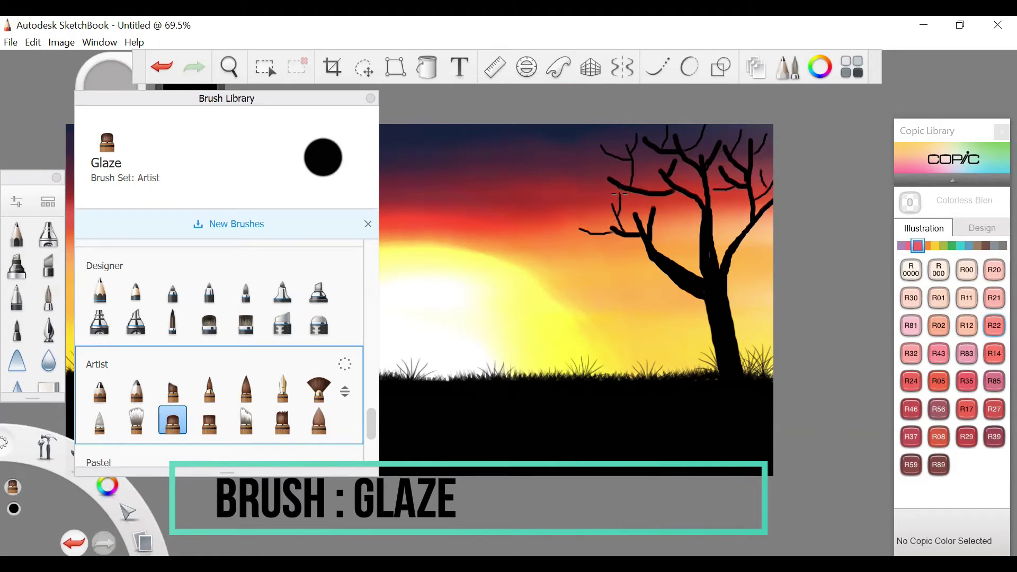
left_click_drag(596, 232, 590, 211)
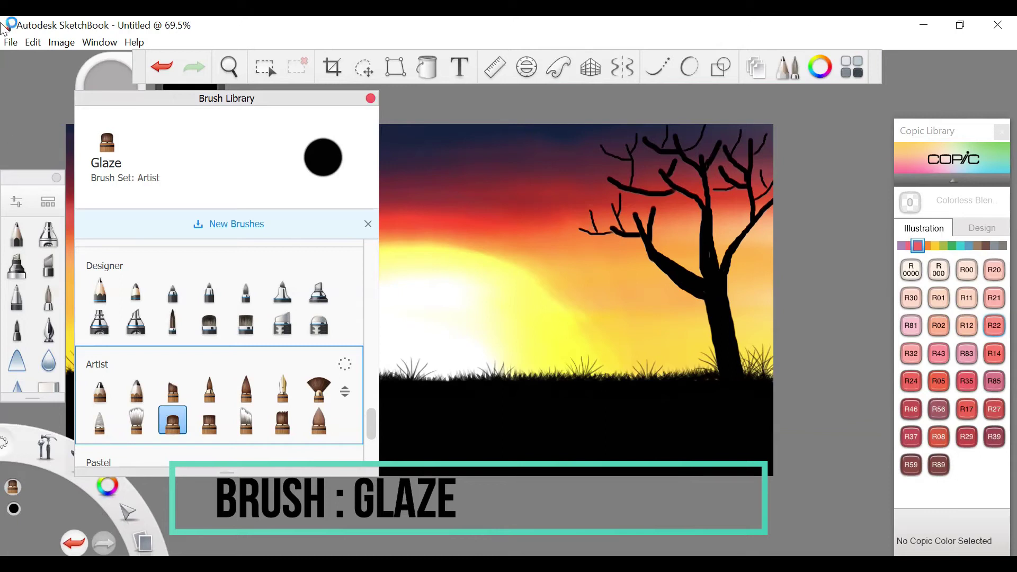
Step: Close the brush library, touch up the lower-left limb's underside and add thin twigs to the left branches
key("ctrl+b")
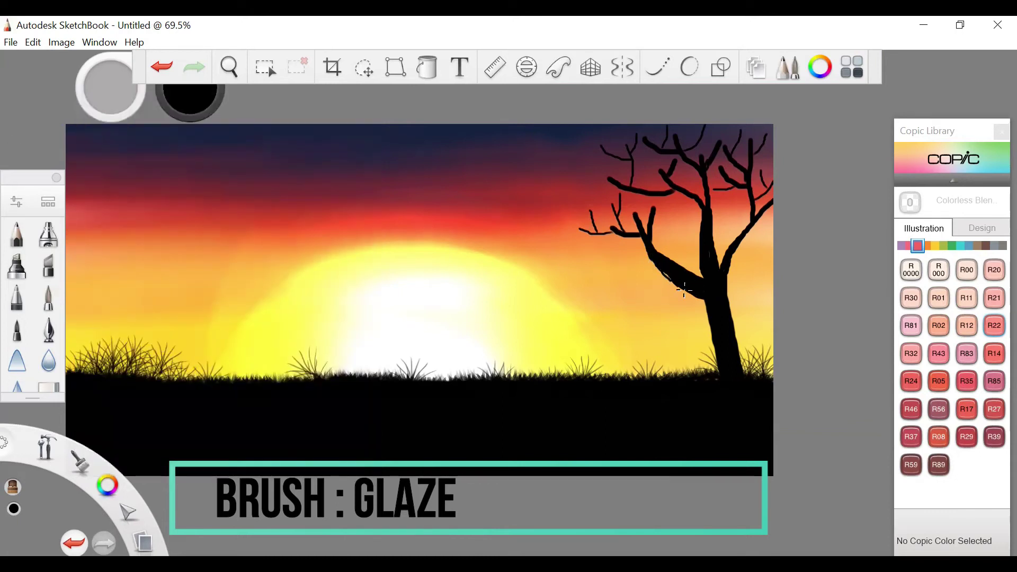
left_click_drag(663, 273, 674, 283)
left_click_drag(655, 222, 671, 200)
mouse_move(614, 184)
left_mouse_down()
mouse_move(580, 177)
mouse_move(596, 182)
mouse_move(591, 152)
left_mouse_up()
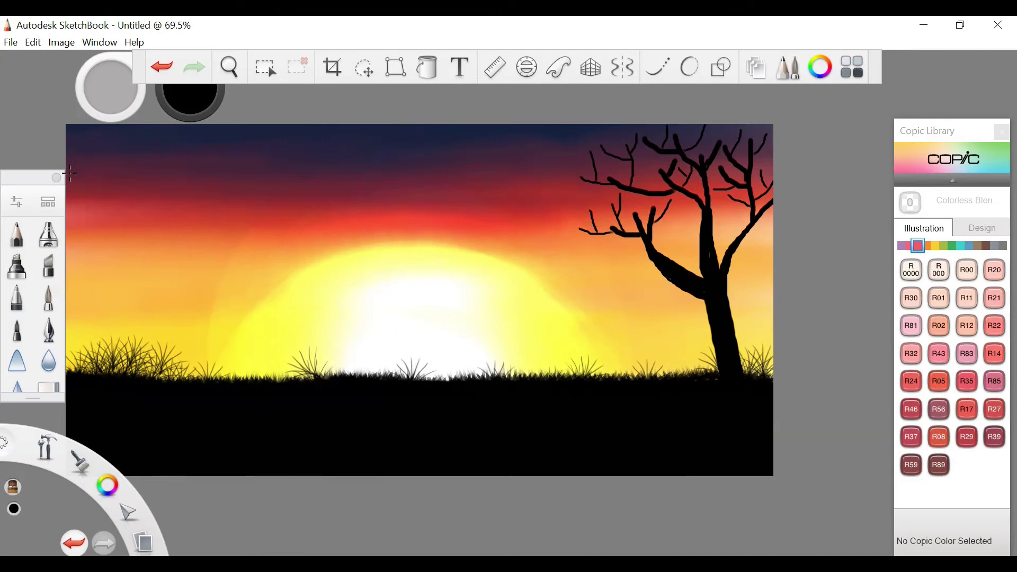
Step: Select the Abstract 2 brush from the Shape set
left_click(48, 203)
scroll(215, 369, "down", 4)
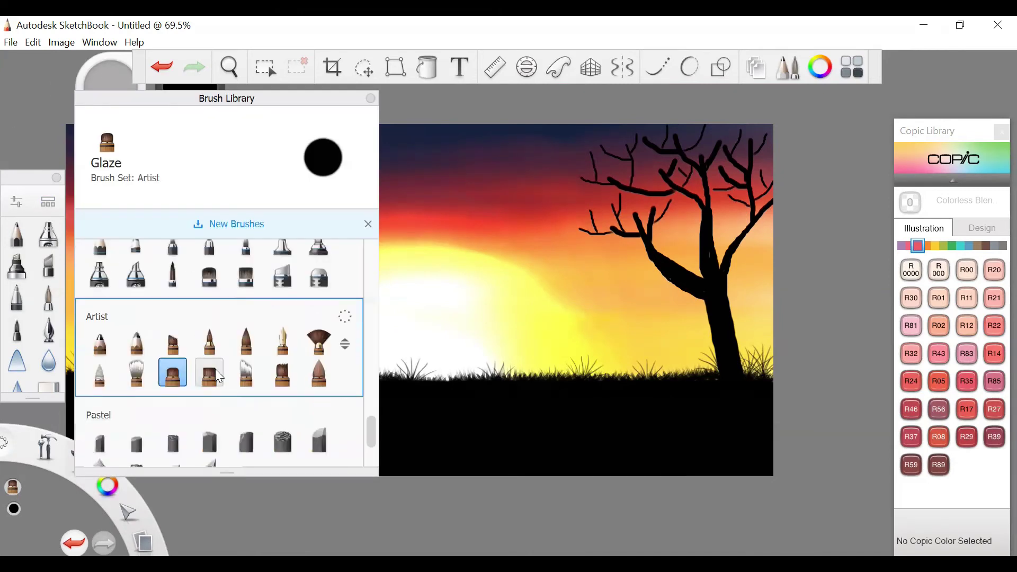
scroll(216, 339, "up", 7)
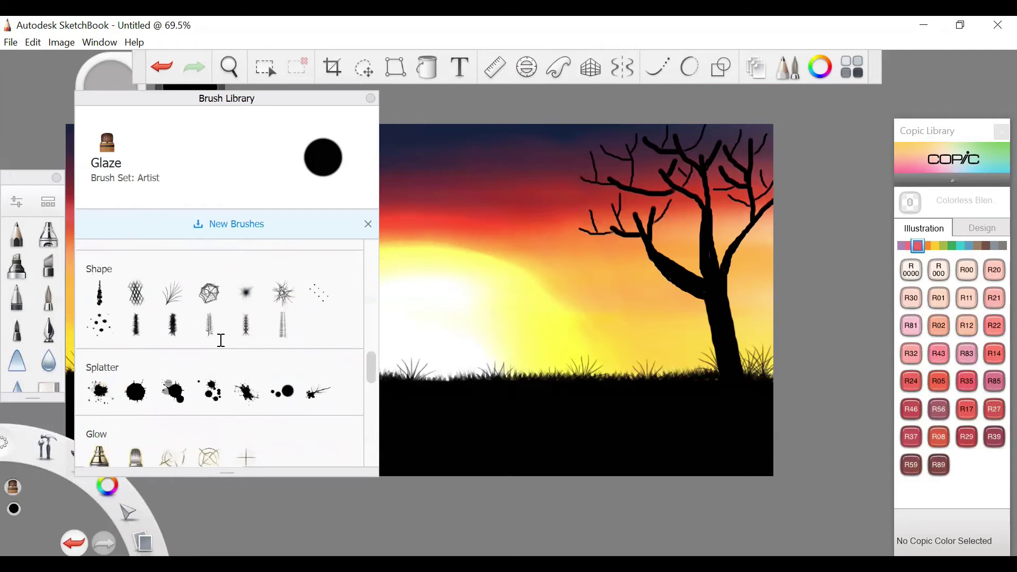
left_click(172, 373)
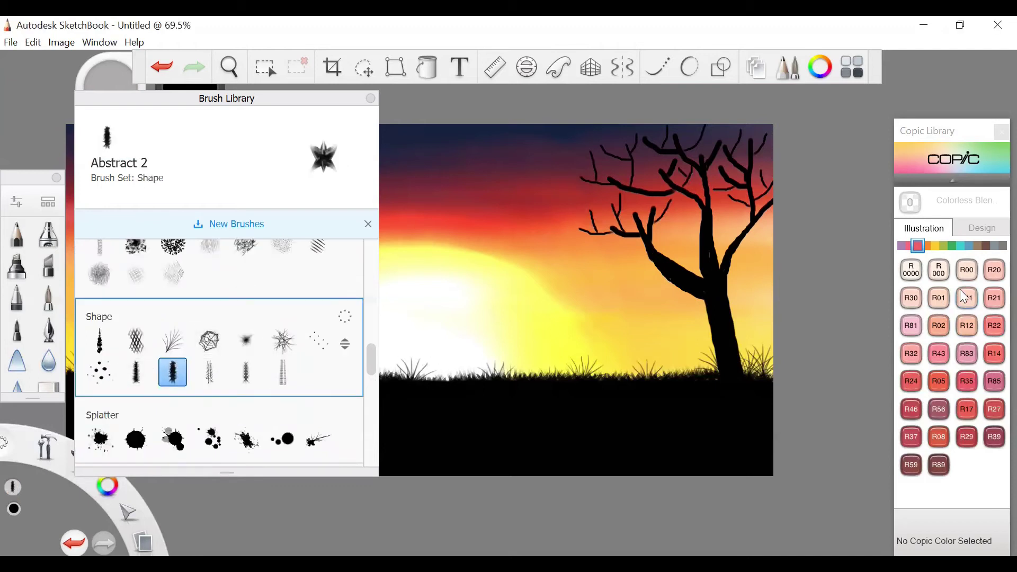
Step: Pick Copic colour YG67 Moss and shift it to a deeper, more saturated green
left_click(952, 246)
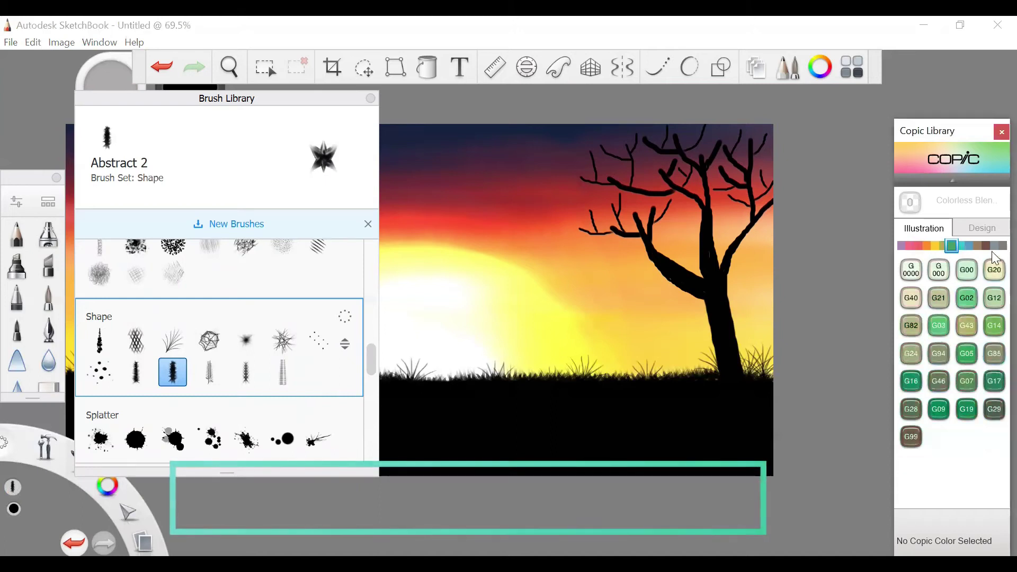
left_click(944, 245)
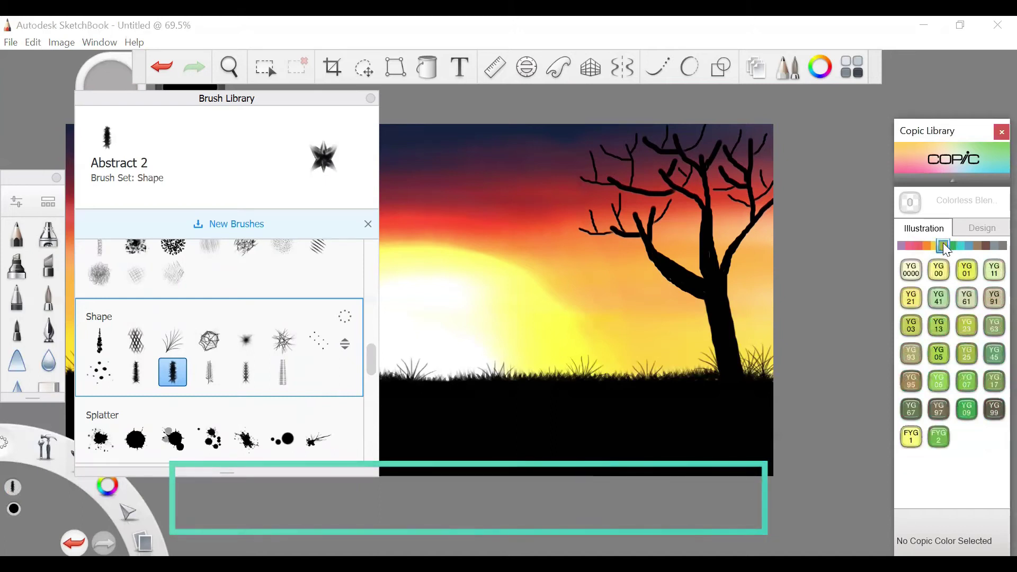
left_click(911, 413)
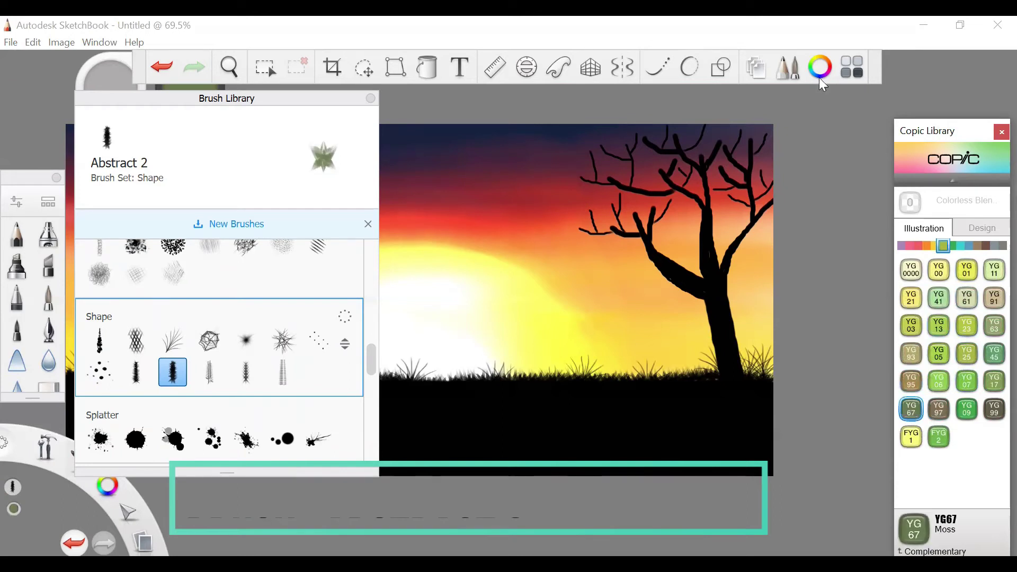
key("ctrl+i")
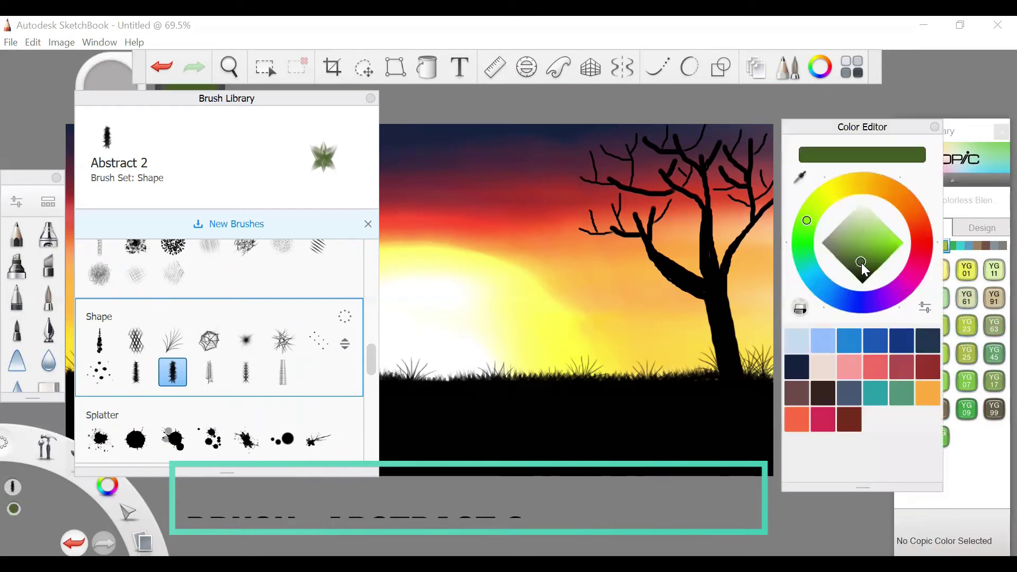
left_click(597, 227)
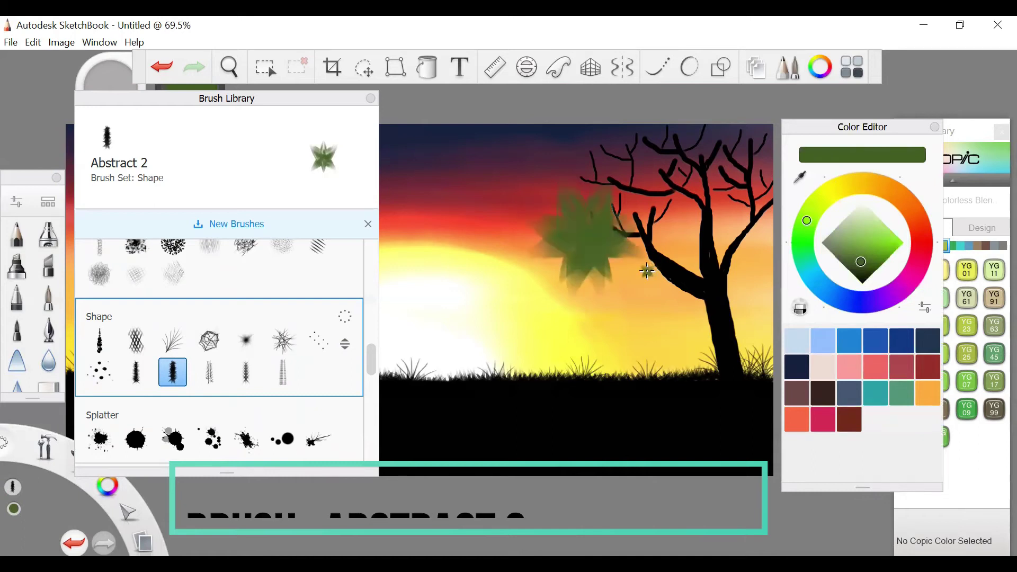
key("ctrl+z")
key("ctrl+z")
key("ctrl+z")
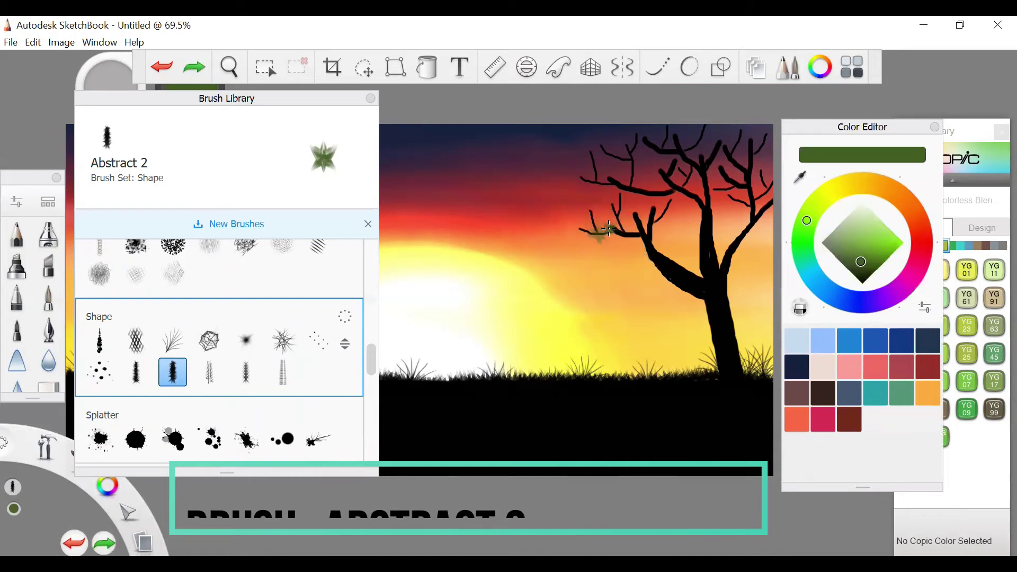
Step: Reduce the Abstract 2 brush size to 36.3
left_click(17, 203)
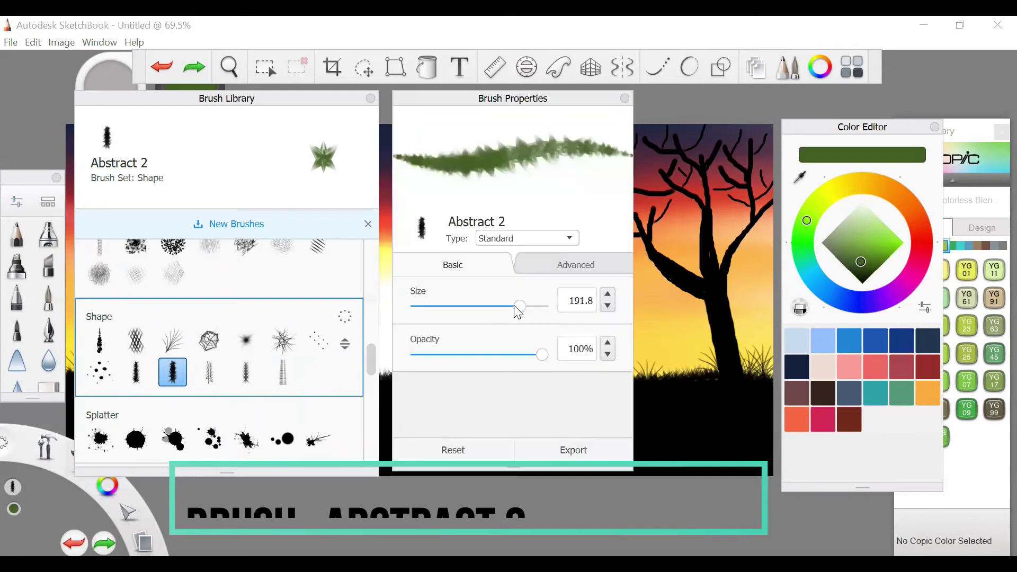
left_click_drag(521, 308, 461, 311)
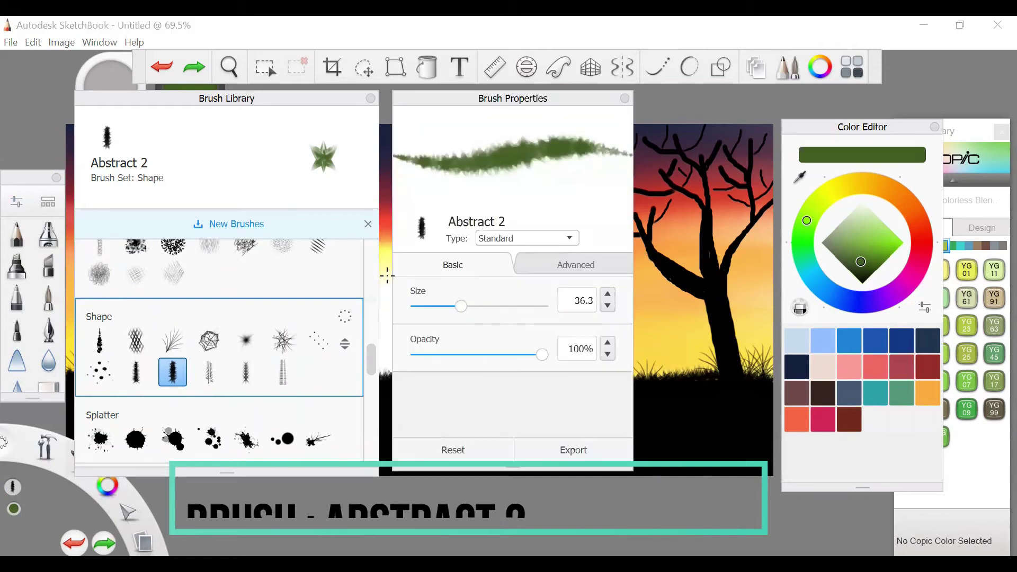
scroll(238, 257, "up", 5)
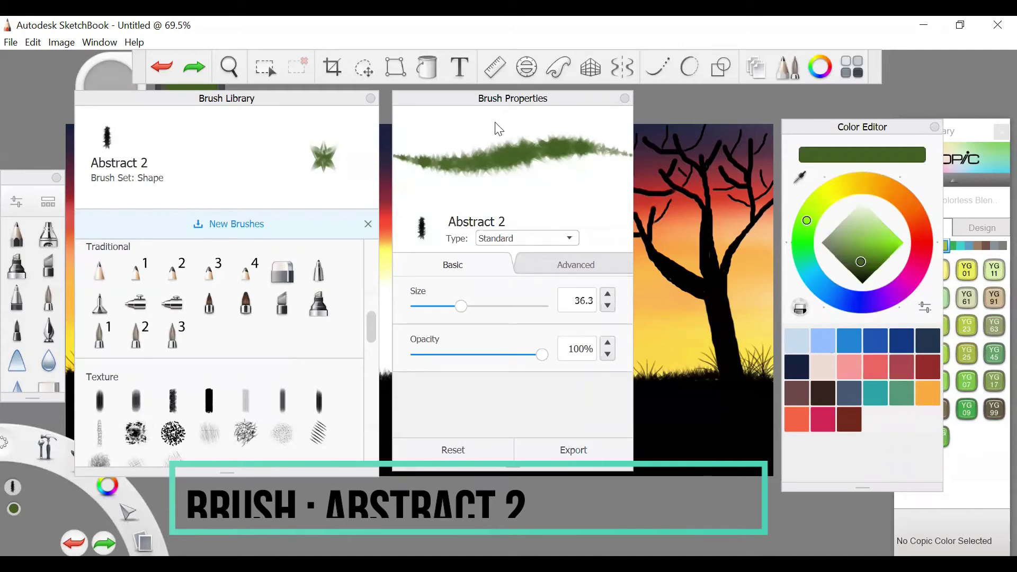
Step: Close the brush properties, darken the green and dab leaf clusters onto the tree's left branches
left_click(626, 98)
left_click(611, 205)
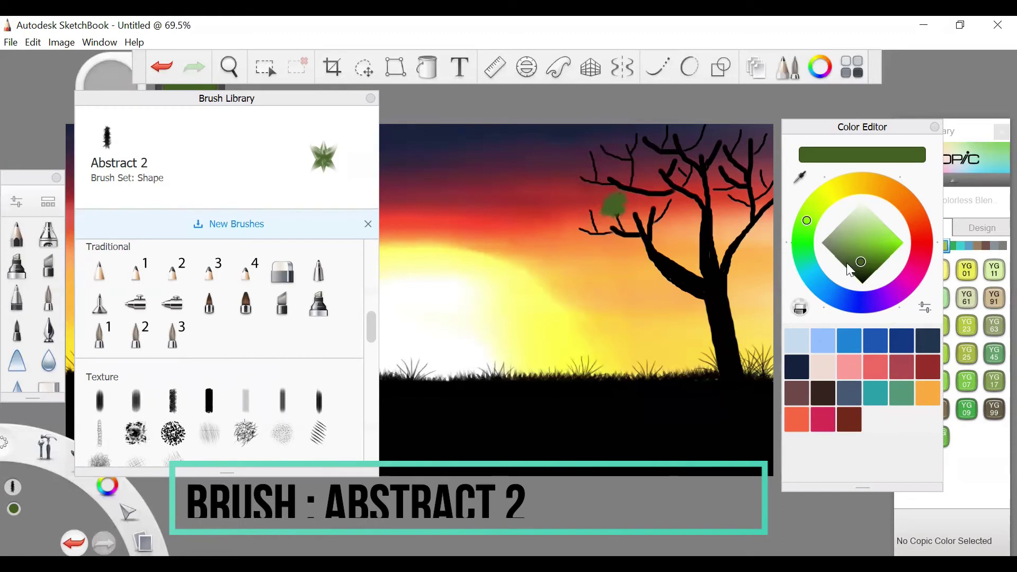
left_click(867, 272)
mouse_move(613, 213)
left_mouse_down()
mouse_move(571, 224)
mouse_move(597, 217)
mouse_move(590, 201)
mouse_move(611, 193)
mouse_move(580, 195)
mouse_move(581, 215)
mouse_move(553, 218)
mouse_move(568, 215)
mouse_move(570, 202)
mouse_move(621, 203)
mouse_move(612, 227)
mouse_move(596, 233)
mouse_move(605, 217)
mouse_move(584, 236)
mouse_move(580, 219)
mouse_move(613, 200)
mouse_move(572, 204)
mouse_move(582, 226)
mouse_move(601, 199)
mouse_move(653, 209)
mouse_move(639, 200)
mouse_move(671, 198)
mouse_move(656, 183)
mouse_move(636, 198)
mouse_move(633, 189)
mouse_move(667, 222)
left_mouse_up()
key("ctrl+z")
left_click_drag(597, 156, 580, 167)
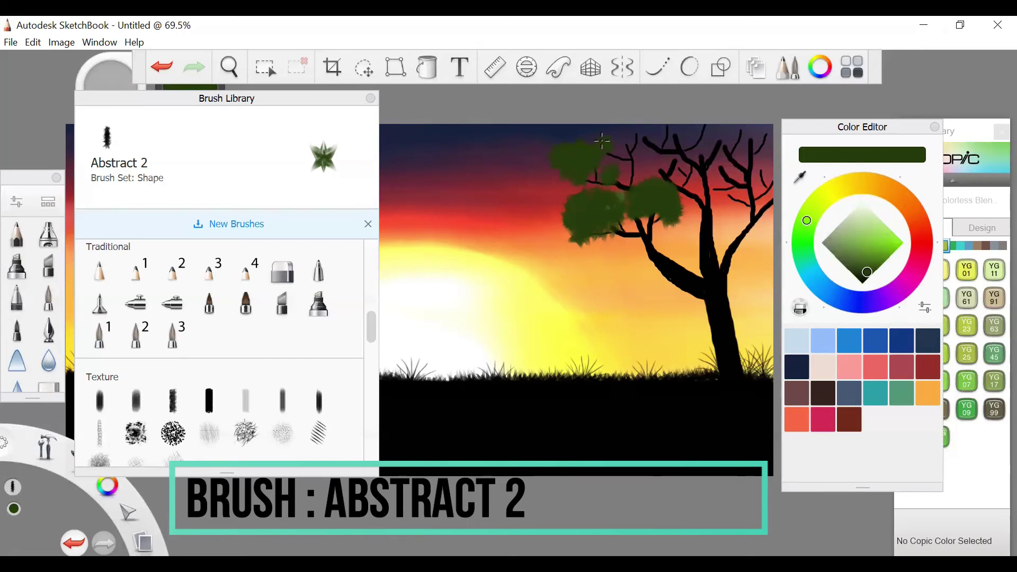
Step: Paint dark green foliage clusters along the upper, middle and right branches to fill out the tree crown
mouse_move(625, 138)
left_mouse_down()
mouse_move(641, 138)
mouse_move(629, 135)
left_mouse_up()
scroll(618, 137, "up", 1)
scroll(618, 137, "down", 1)
left_click_drag(593, 135, 632, 126)
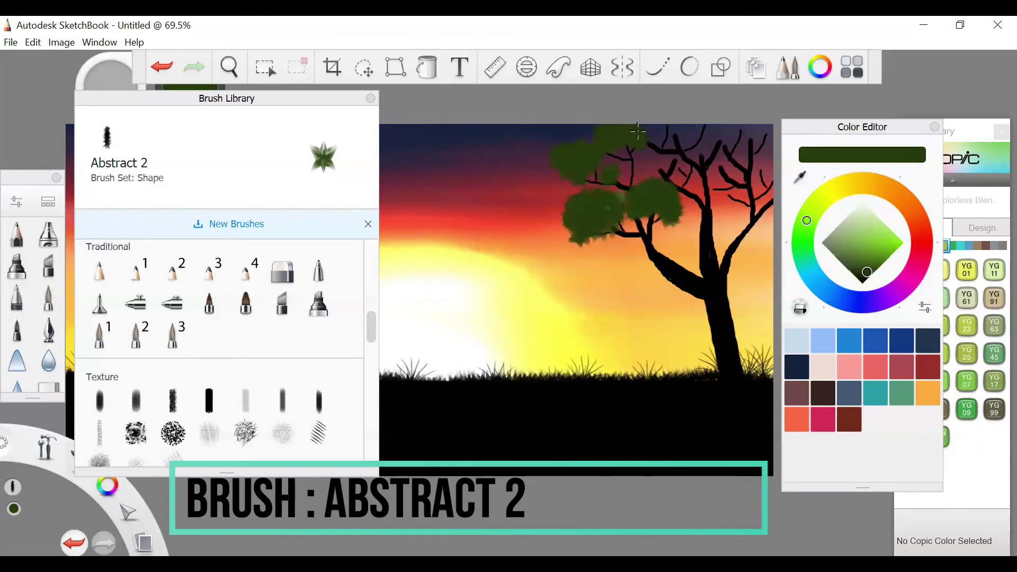
mouse_move(676, 162)
left_mouse_down()
mouse_move(678, 153)
mouse_move(693, 161)
mouse_move(684, 167)
left_mouse_up()
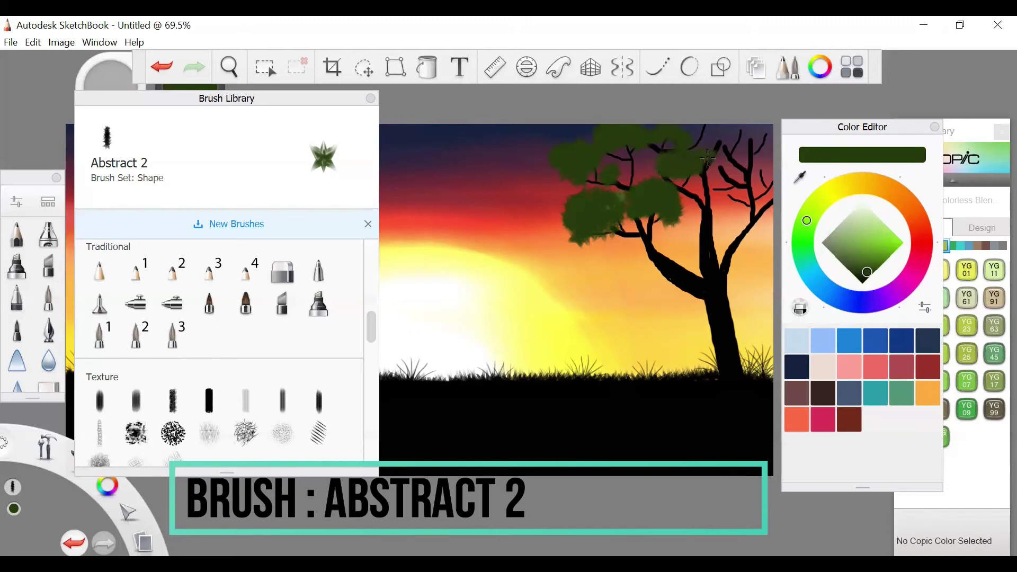
mouse_move(707, 203)
left_mouse_down()
mouse_move(685, 200)
mouse_move(732, 198)
mouse_move(729, 162)
mouse_move(719, 181)
mouse_move(731, 148)
mouse_move(723, 134)
mouse_move(755, 135)
mouse_move(735, 146)
mouse_move(737, 188)
mouse_move(769, 129)
mouse_move(761, 171)
mouse_move(770, 205)
mouse_move(762, 181)
left_mouse_up()
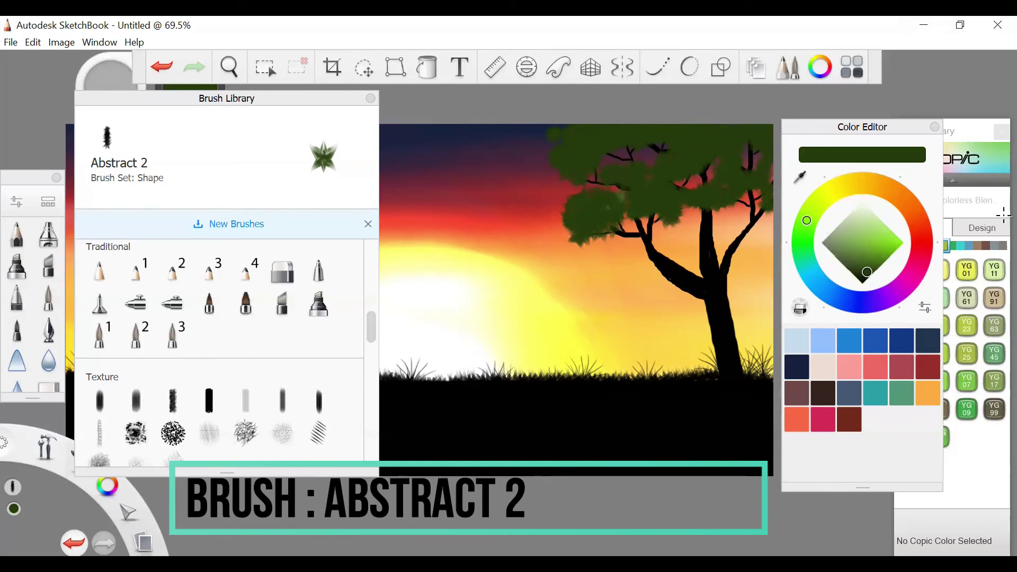
Step: Try brighter green highlights on the lower-left leaf cluster, undo them and return to the sampled dark green
left_click(872, 256)
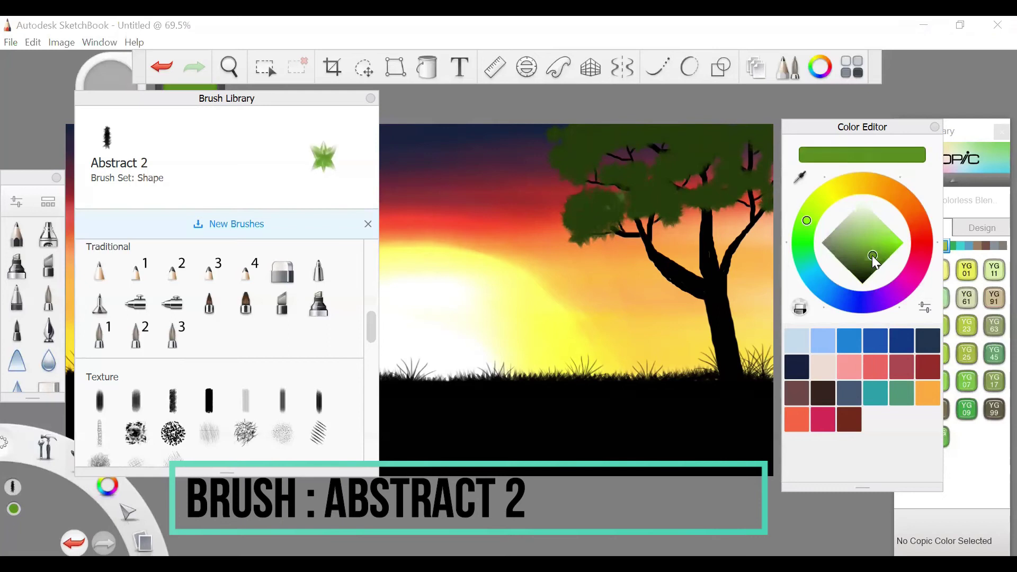
left_click_drag(585, 200, 600, 200)
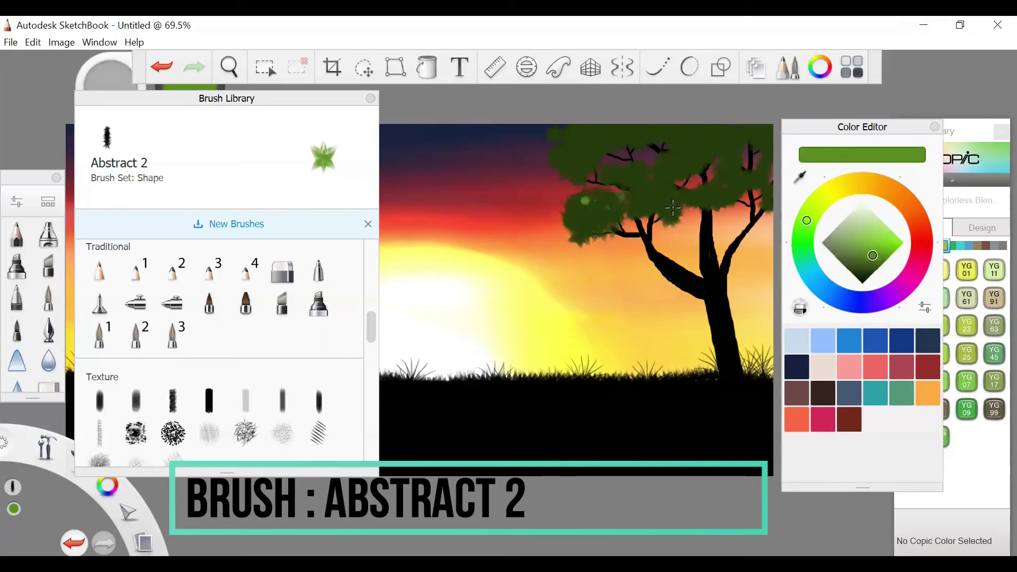
key("ctrl+z")
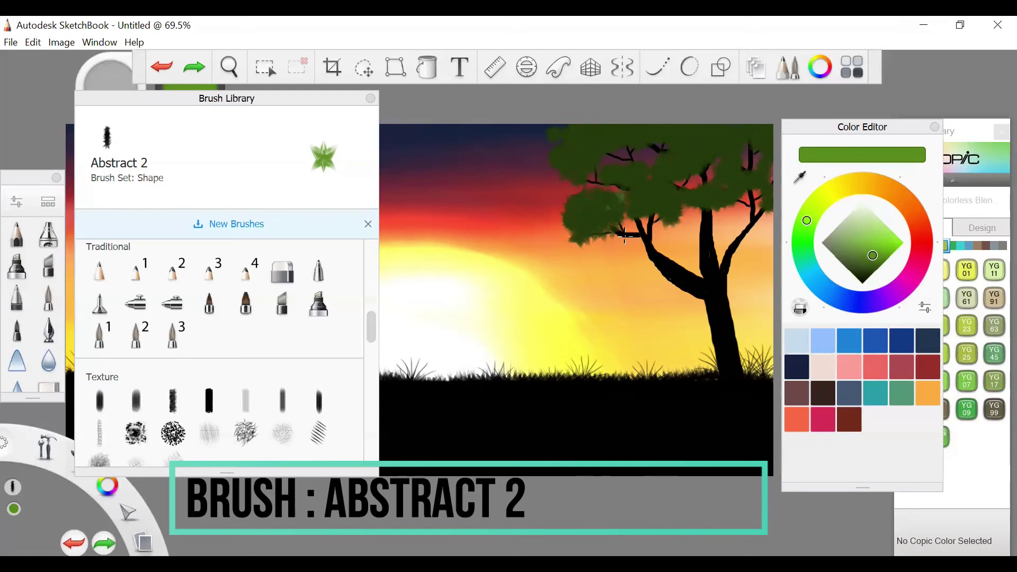
left_click(600, 218, "alt")
left_click_drag(607, 219, 594, 227)
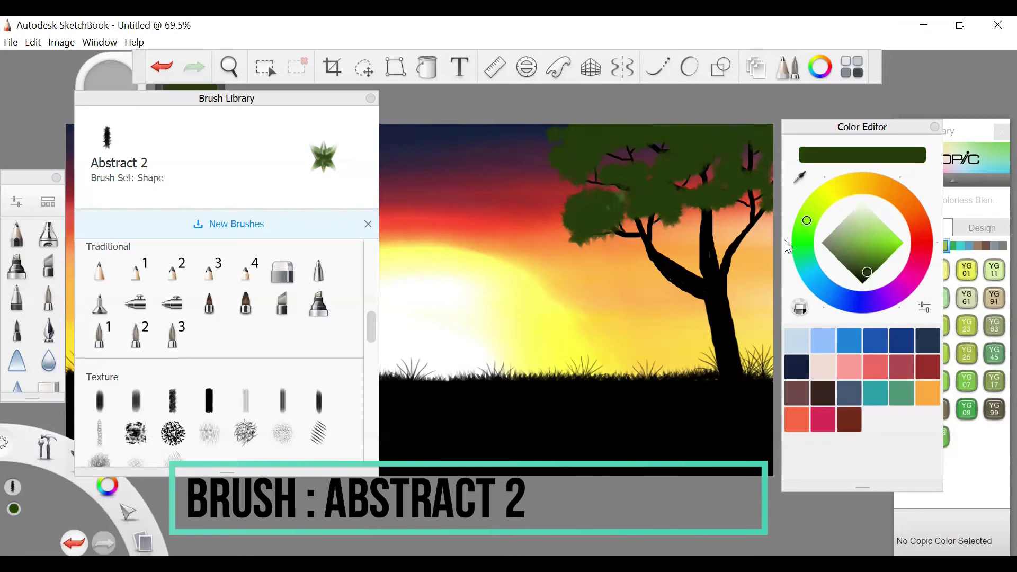
left_click(601, 214, "alt")
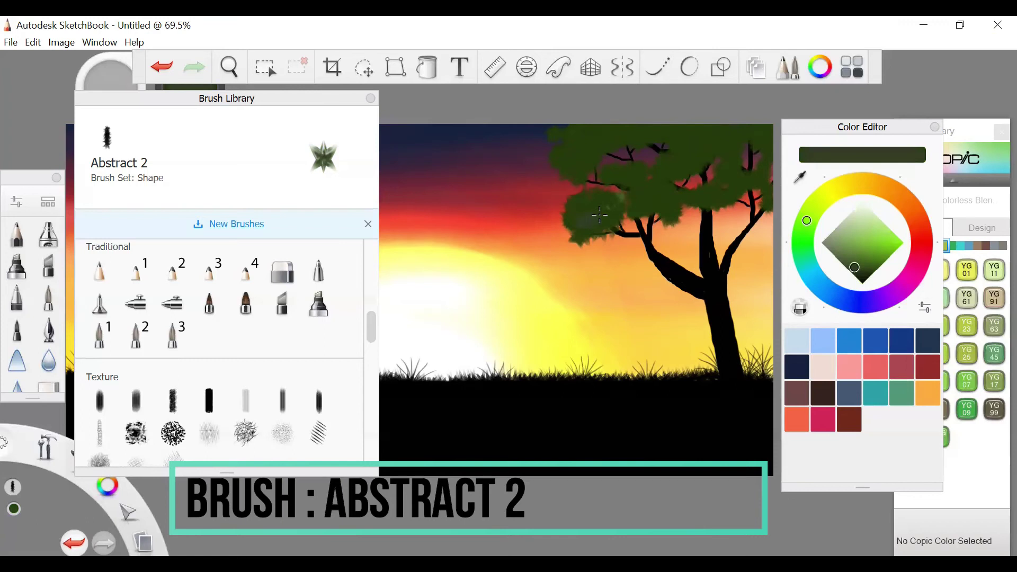
left_click_drag(840, 257, 868, 271)
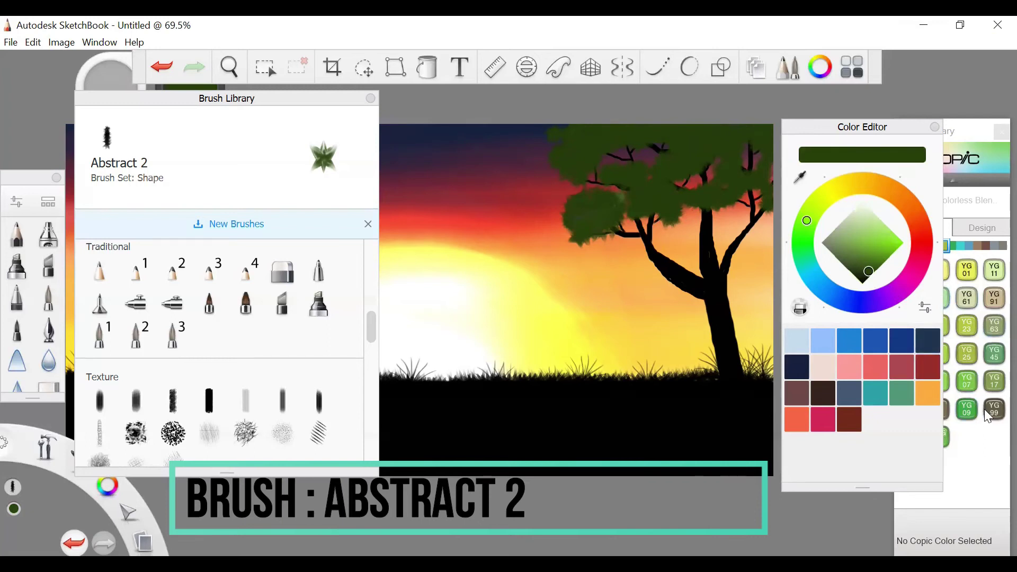
Step: Shift the colour to near-black green and shade the lower leaf clusters from the left side to the right
left_click_drag(860, 268, 807, 283)
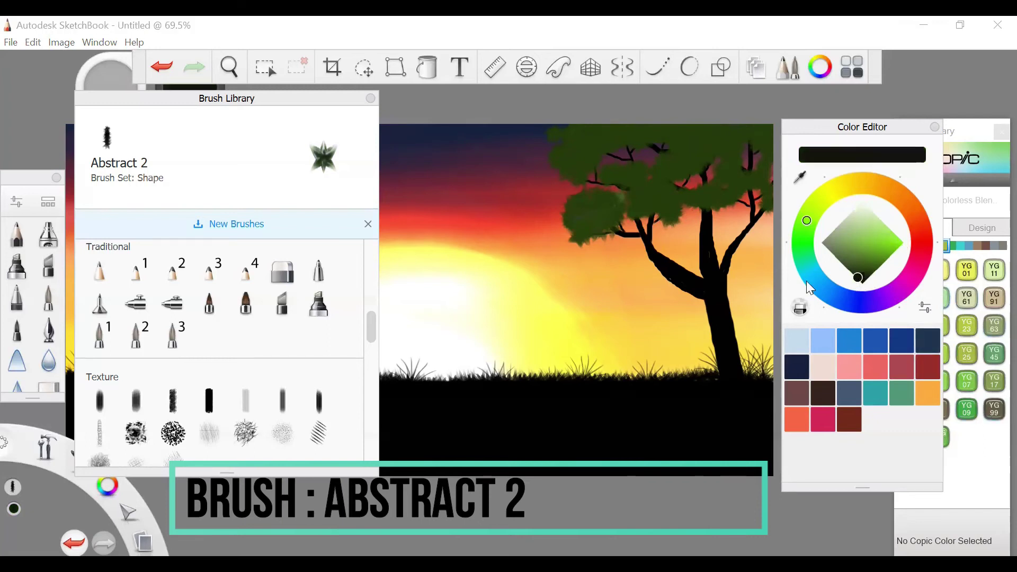
mouse_move(570, 236)
left_mouse_down()
mouse_move(609, 209)
mouse_move(594, 233)
mouse_move(617, 222)
mouse_move(615, 207)
mouse_move(599, 200)
mouse_move(579, 214)
left_mouse_up()
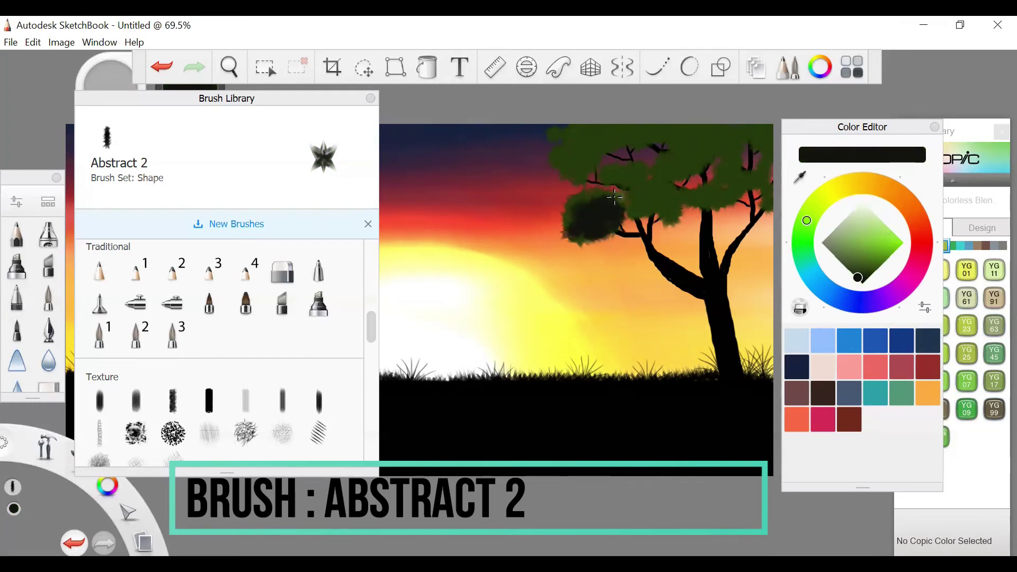
scroll(615, 195, "down", 2)
mouse_move(645, 201)
left_mouse_down()
mouse_move(657, 208)
mouse_move(636, 196)
mouse_move(712, 201)
mouse_move(715, 190)
mouse_move(699, 186)
mouse_move(737, 195)
mouse_move(727, 183)
left_mouse_up()
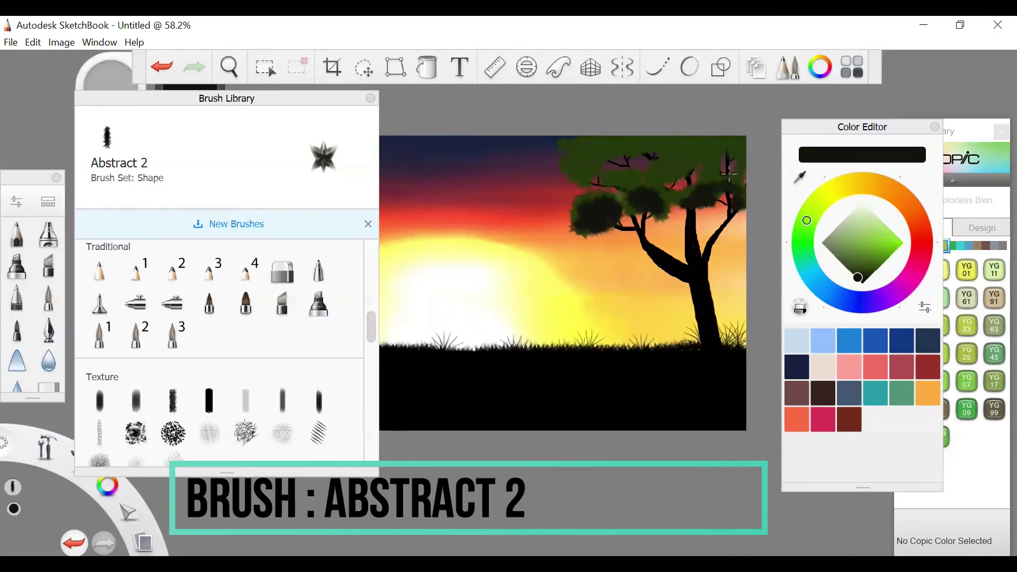
Step: Cover the remaining green foliage with near-black, fill out the crown's left edge and gaps, and close the brush library
mouse_move(586, 158)
left_mouse_down()
mouse_move(602, 144)
mouse_move(562, 143)
mouse_move(763, 148)
mouse_move(593, 150)
mouse_move(596, 159)
mouse_move(635, 146)
mouse_move(719, 159)
mouse_move(710, 178)
mouse_move(720, 182)
mouse_move(740, 175)
mouse_move(746, 151)
mouse_move(708, 148)
mouse_move(660, 175)
mouse_move(652, 166)
mouse_move(657, 182)
mouse_move(666, 179)
mouse_move(623, 171)
mouse_move(629, 185)
mouse_move(615, 182)
mouse_move(634, 187)
mouse_move(634, 210)
mouse_move(691, 197)
mouse_move(703, 175)
mouse_move(701, 190)
mouse_move(653, 193)
mouse_move(657, 217)
mouse_move(668, 216)
mouse_move(617, 198)
mouse_move(604, 175)
mouse_move(641, 184)
mouse_move(575, 212)
left_mouse_up()
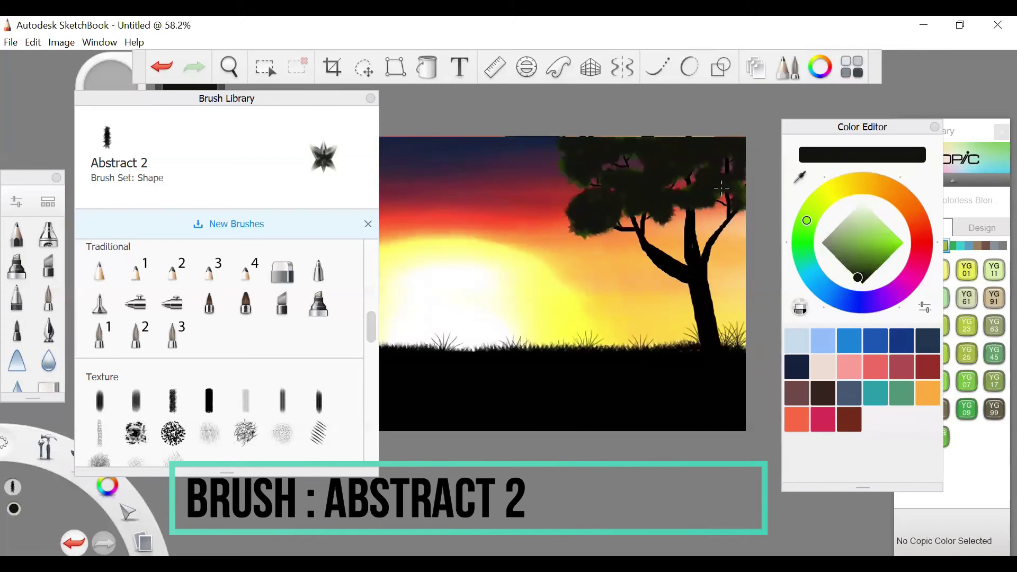
left_click_drag(594, 225, 575, 216)
left_click_drag(564, 158, 581, 188)
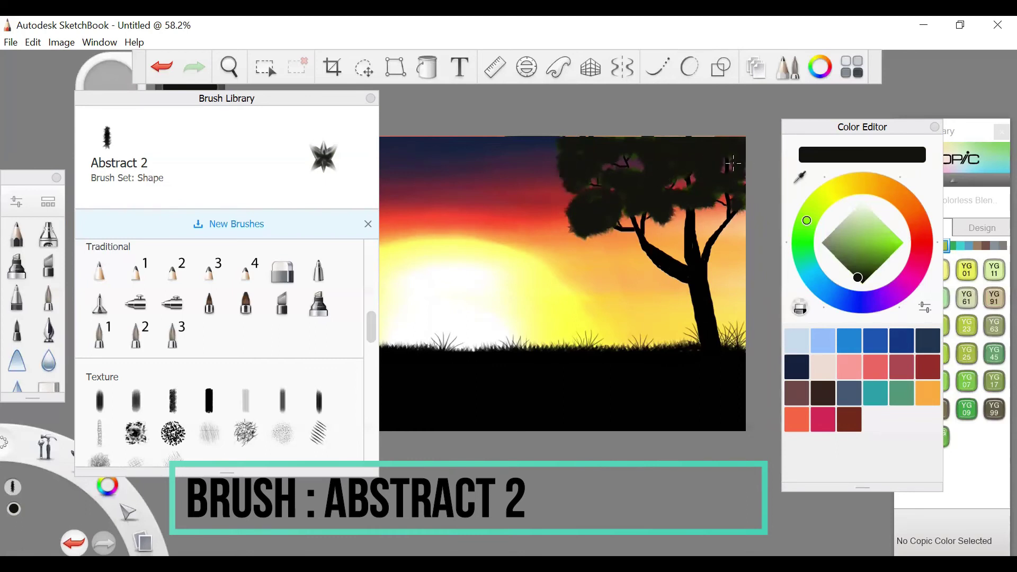
mouse_move(627, 156)
left_mouse_down()
mouse_move(634, 179)
mouse_move(641, 176)
mouse_move(624, 171)
mouse_move(589, 199)
left_mouse_up()
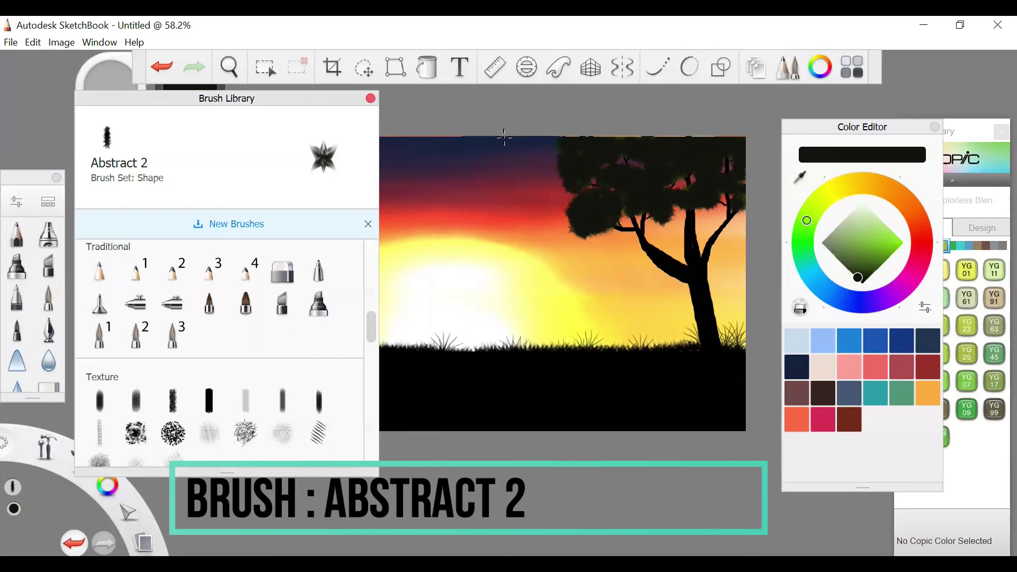
left_click(371, 99)
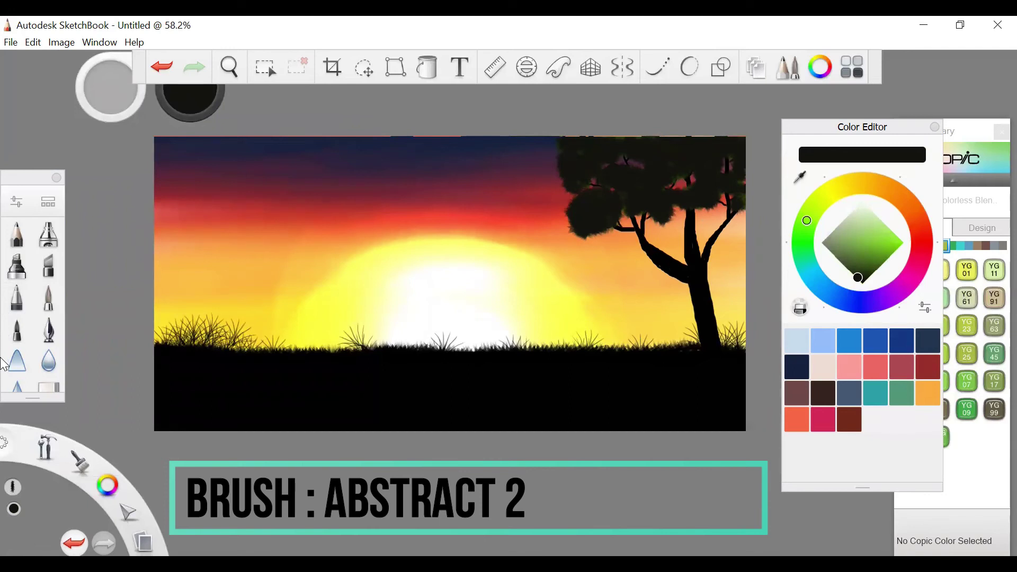
left_click(48, 204)
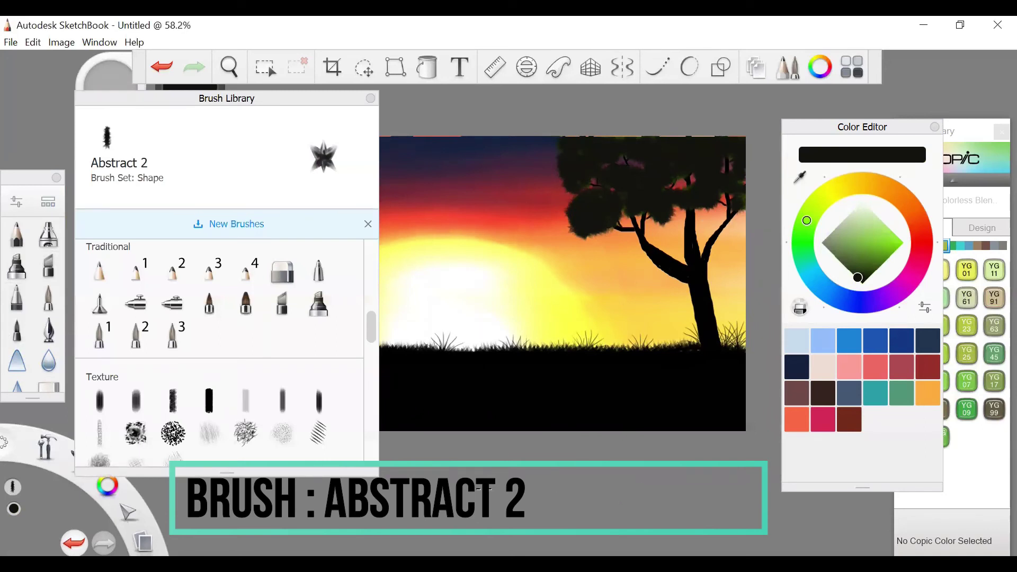
left_click(372, 101)
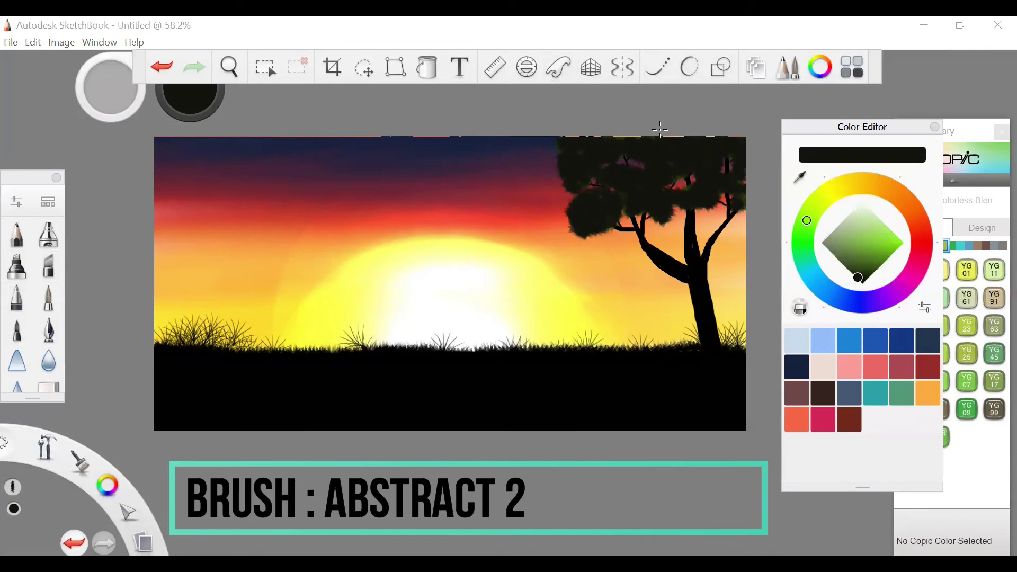
left_click(509, 105)
Step: Add the R68d7e8fce6f0b474355bb7243a517e06 image from the Downloads folder to the painting
left_click(12, 44)
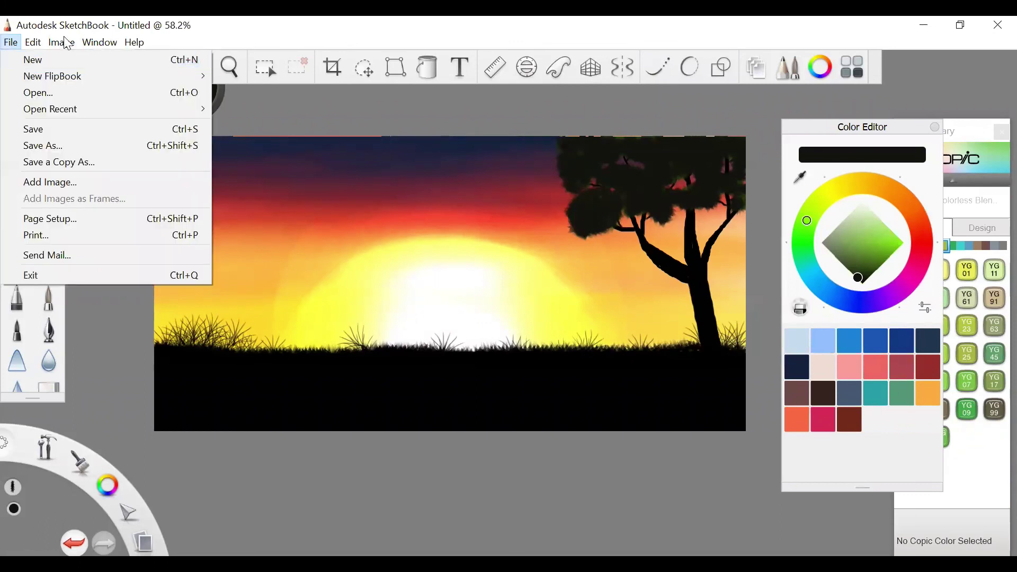
left_click(22, 183)
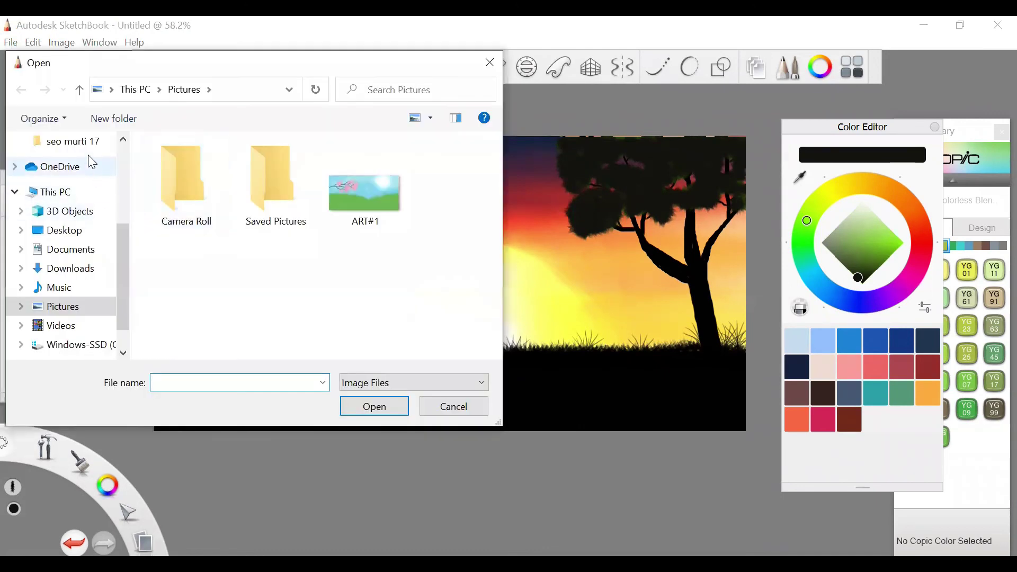
scroll(118, 223, "up", 3)
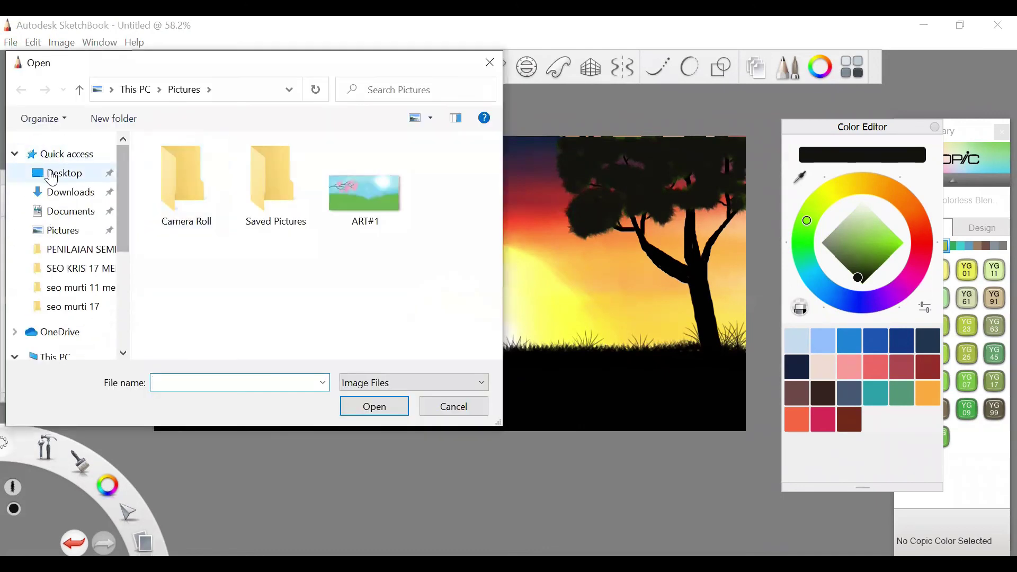
left_click(53, 176)
left_click(63, 197)
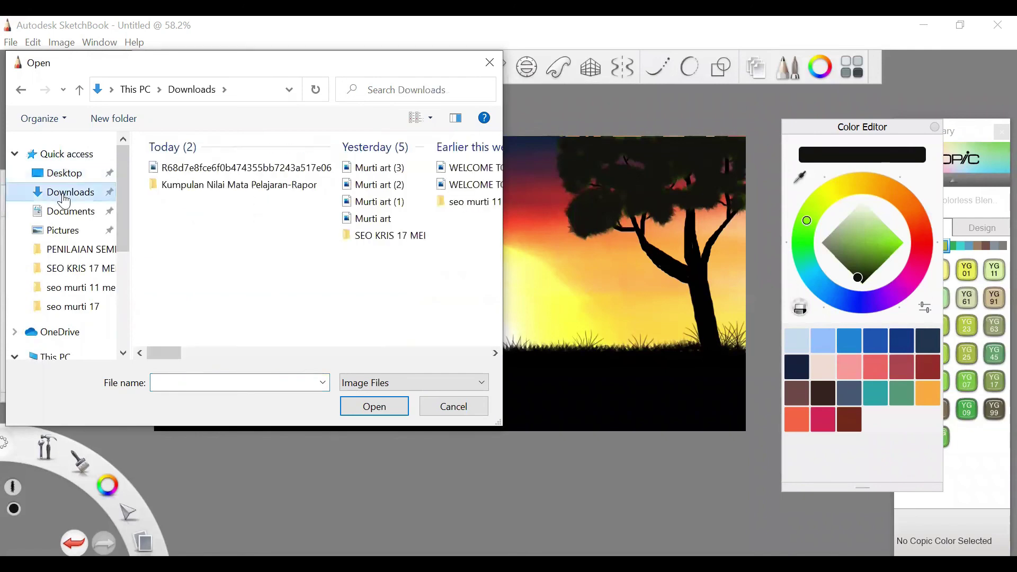
left_click(175, 173)
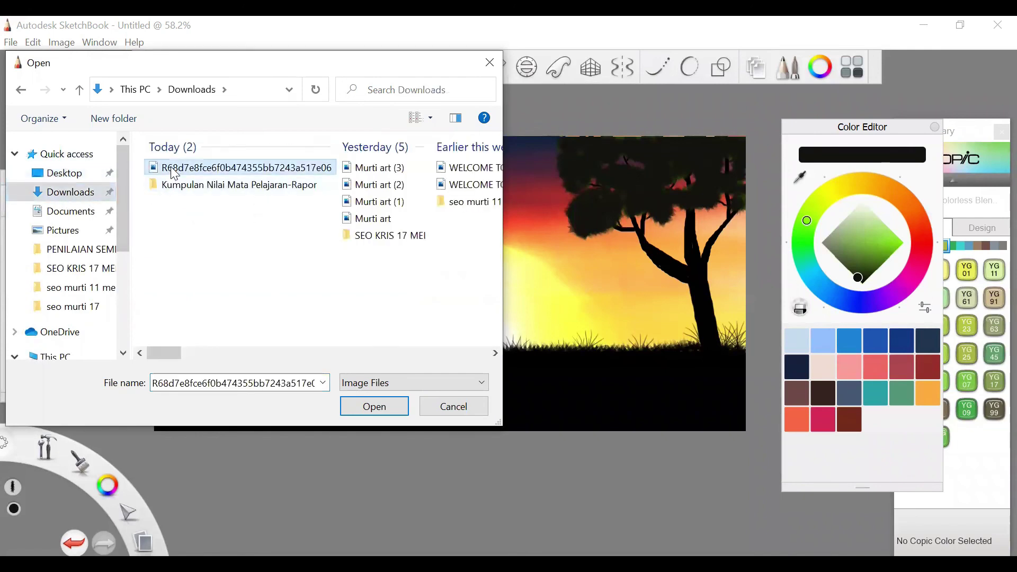
double_click(171, 167)
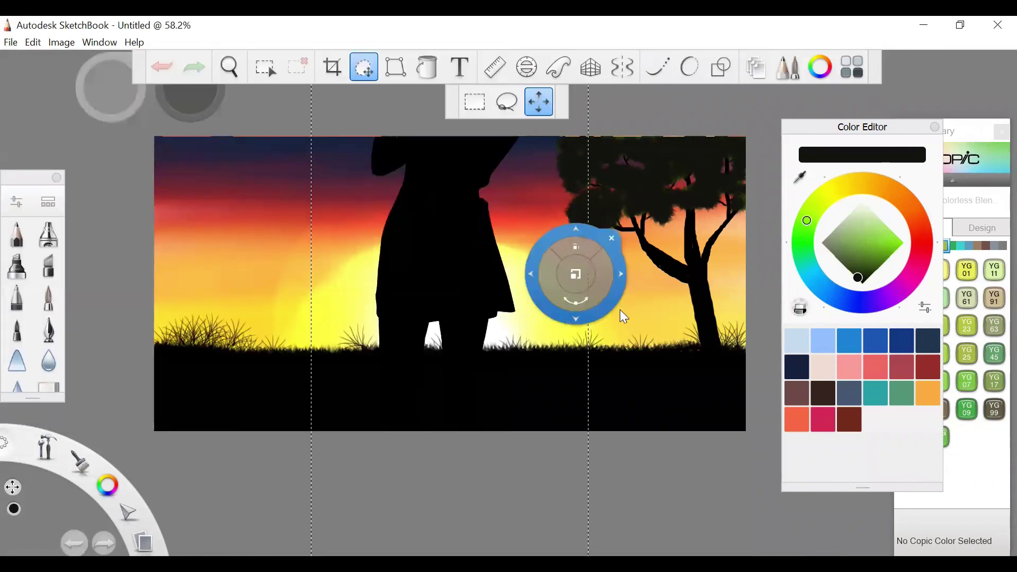
Step: Lower the imported photographer silhouette so its legs blend into the black ground and shift it toward the tree
scroll(558, 483, "down", 3)
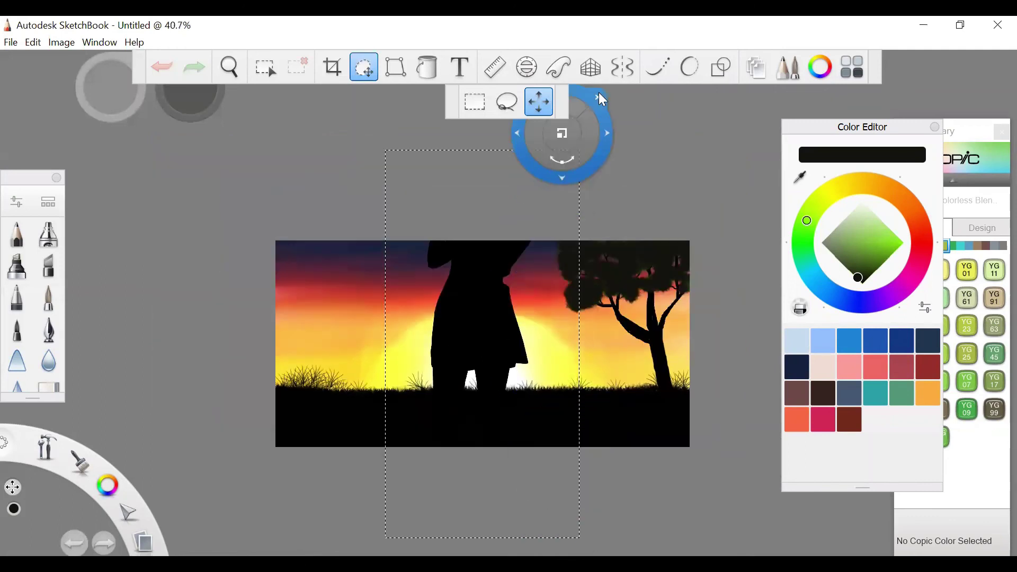
left_click_drag(586, 136, 554, 195)
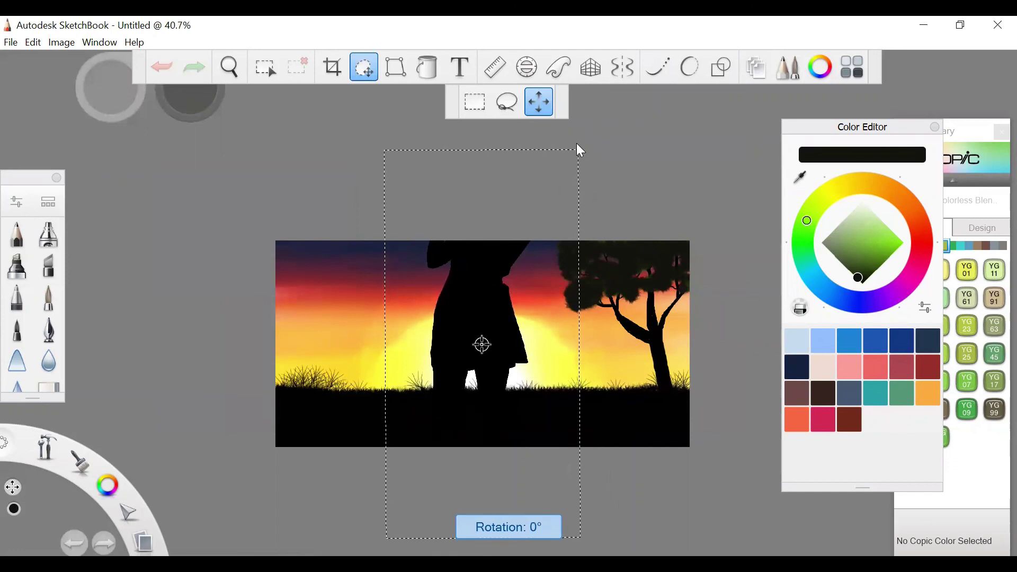
left_click_drag(579, 135, 698, 129)
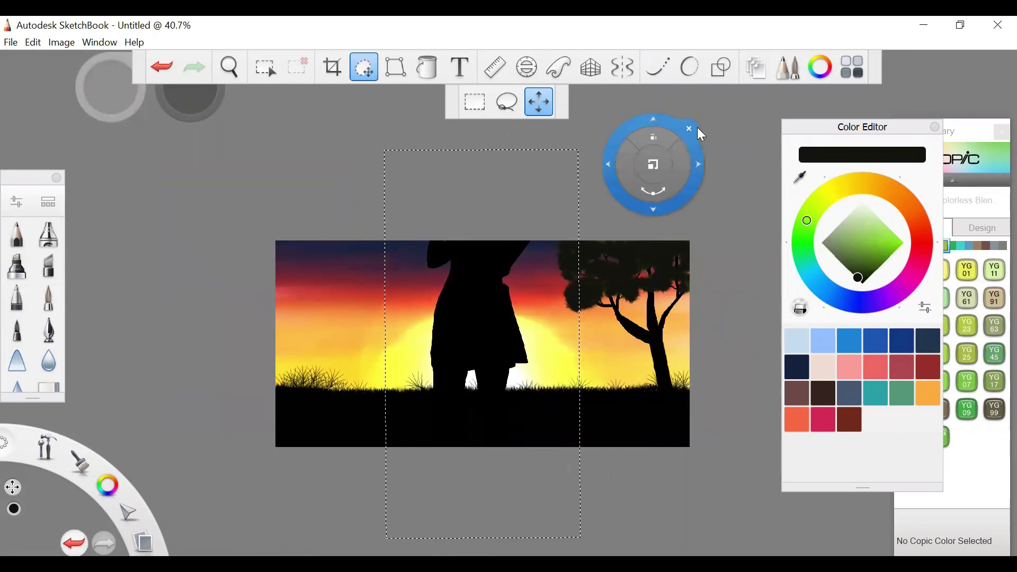
scroll(698, 130, "down", 1)
scroll(698, 127, "up", 1)
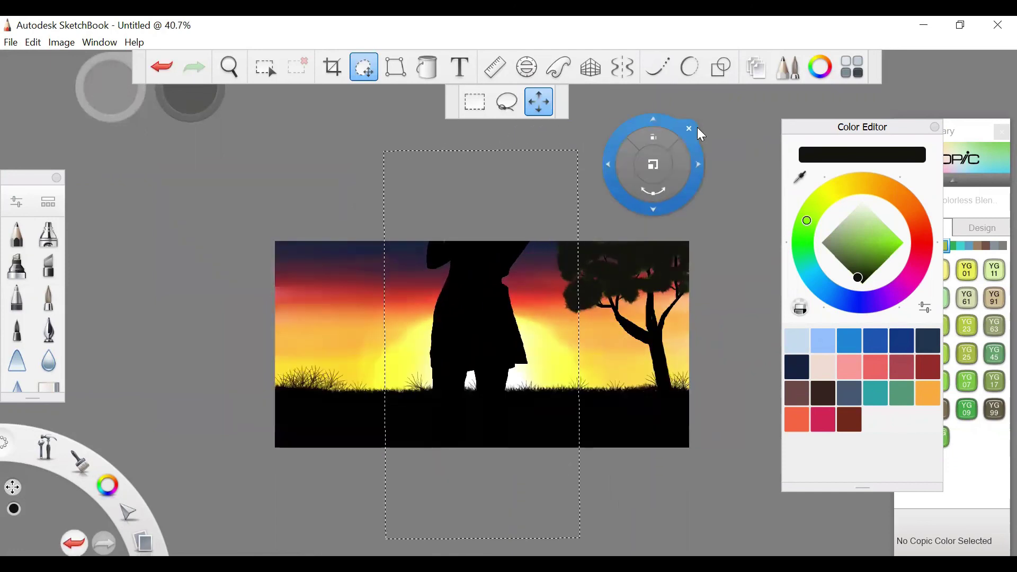
left_click_drag(698, 127, 481, 479)
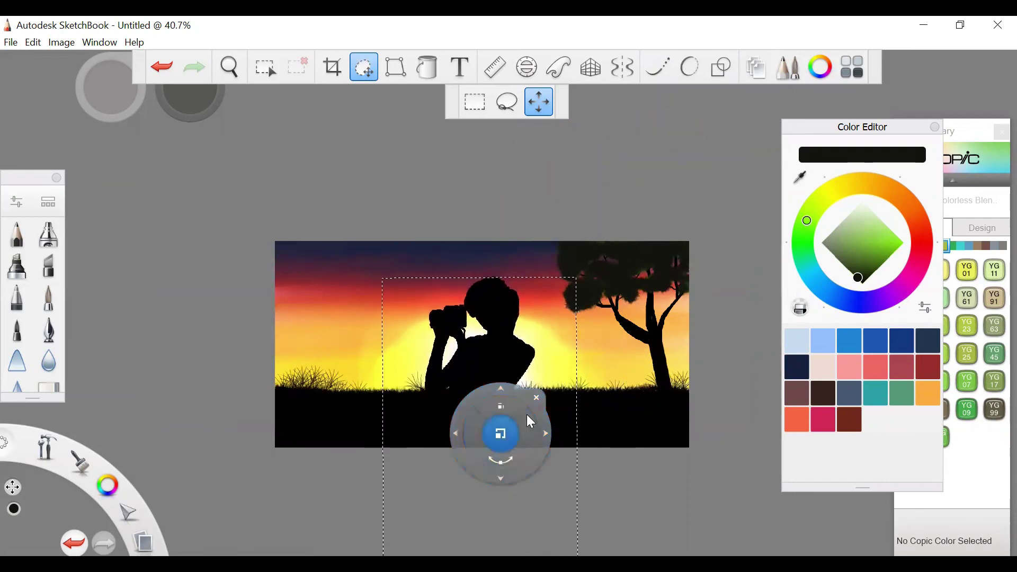
left_click_drag(712, 321, 531, 449)
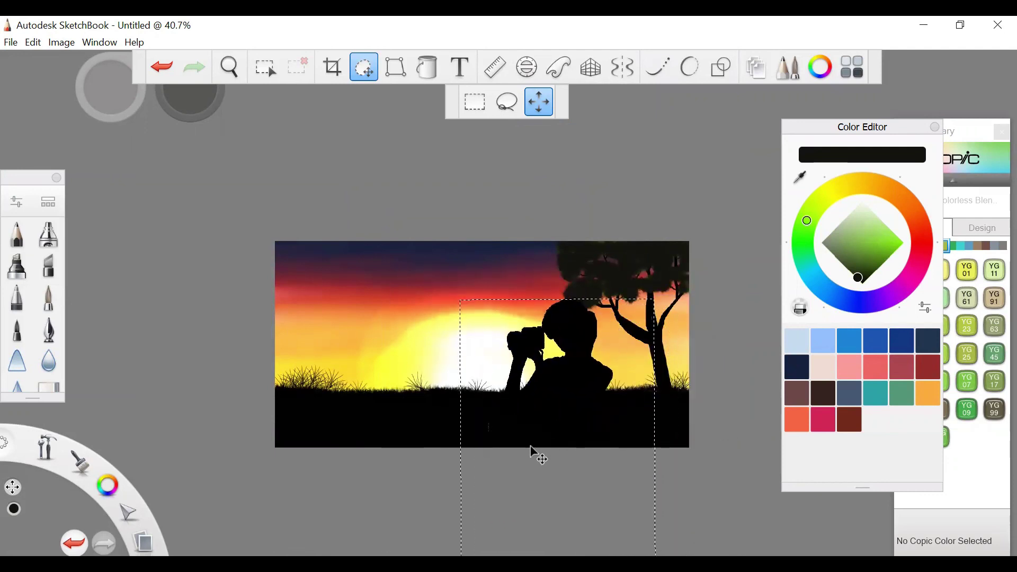
Step: Commit the silhouette's placement, check the composition and undo the image import
left_click(658, 290)
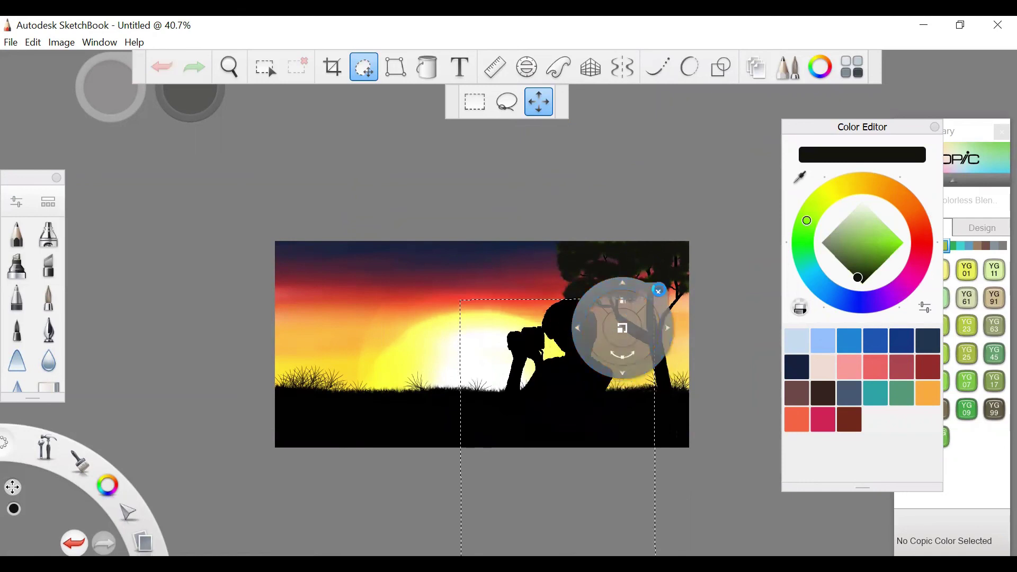
left_click(659, 290)
scroll(609, 218, "down", 2)
scroll(608, 218, "up", 2)
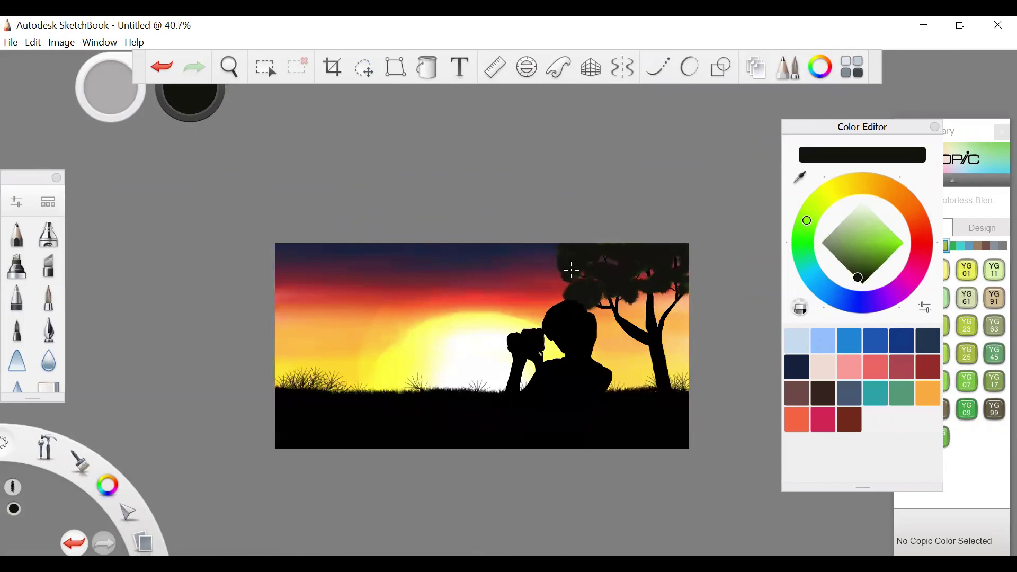
key("ctrl+z")
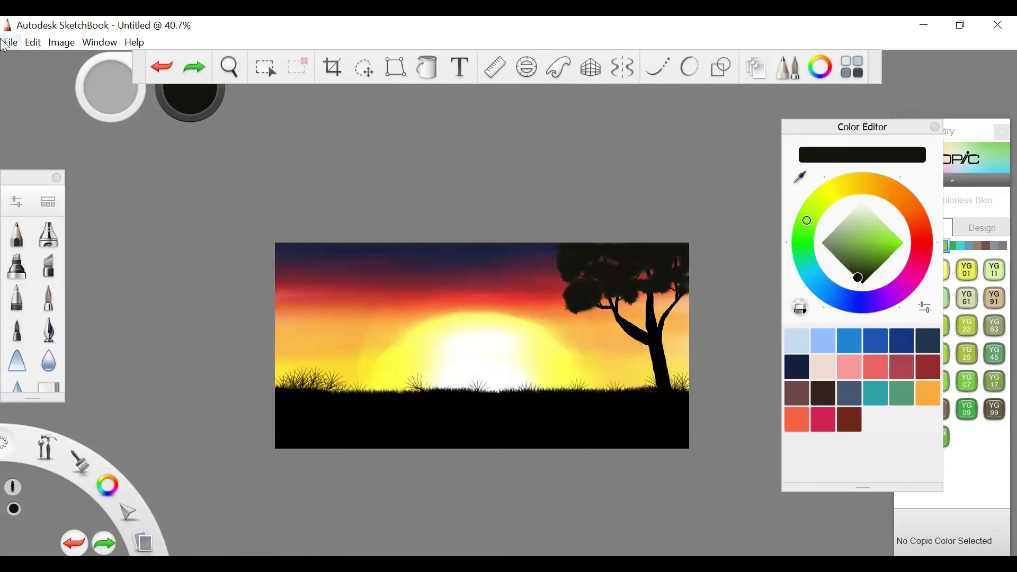
Step: Add the R68d7e8fce6f0b474355bb7243a517e06 image from the Downloads folder to the painting again
left_click_drag(106, 78, 140, 126)
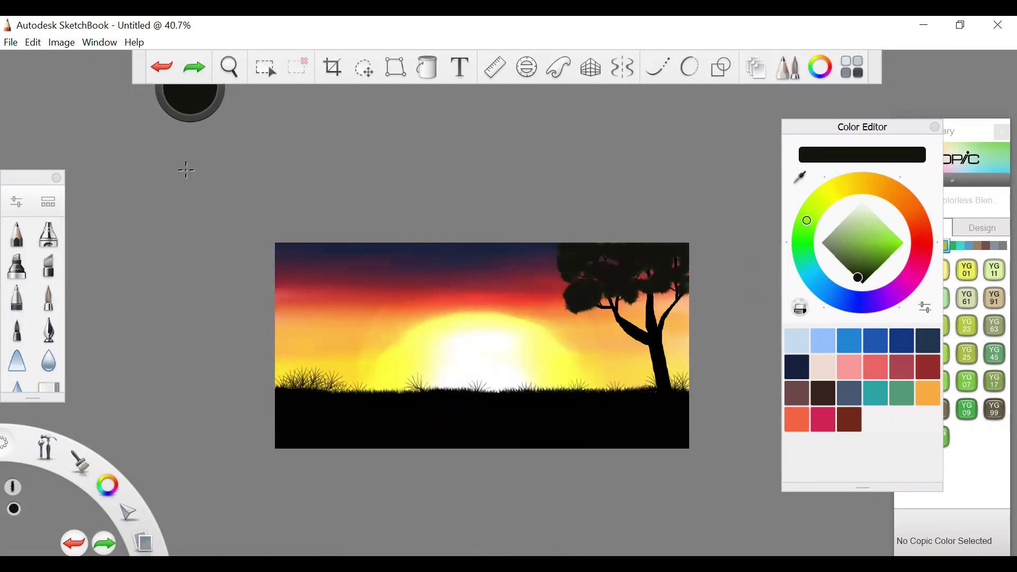
left_click(11, 45)
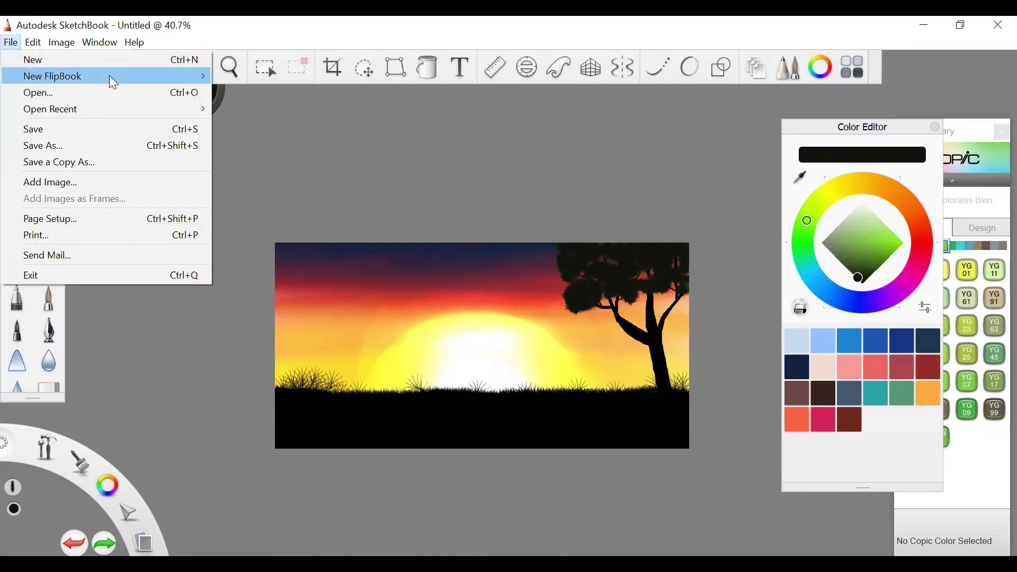
left_click(79, 184)
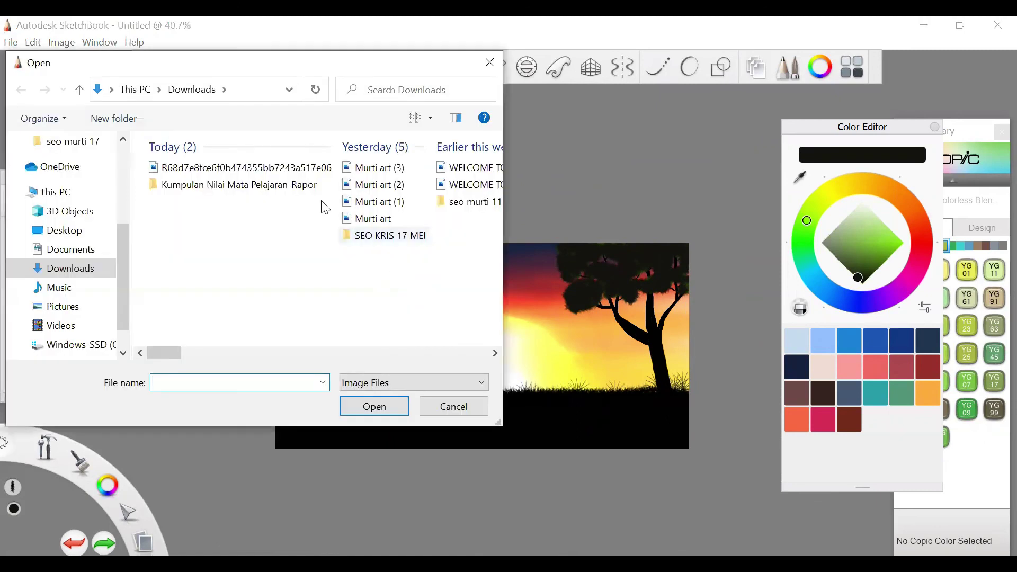
left_click(218, 171)
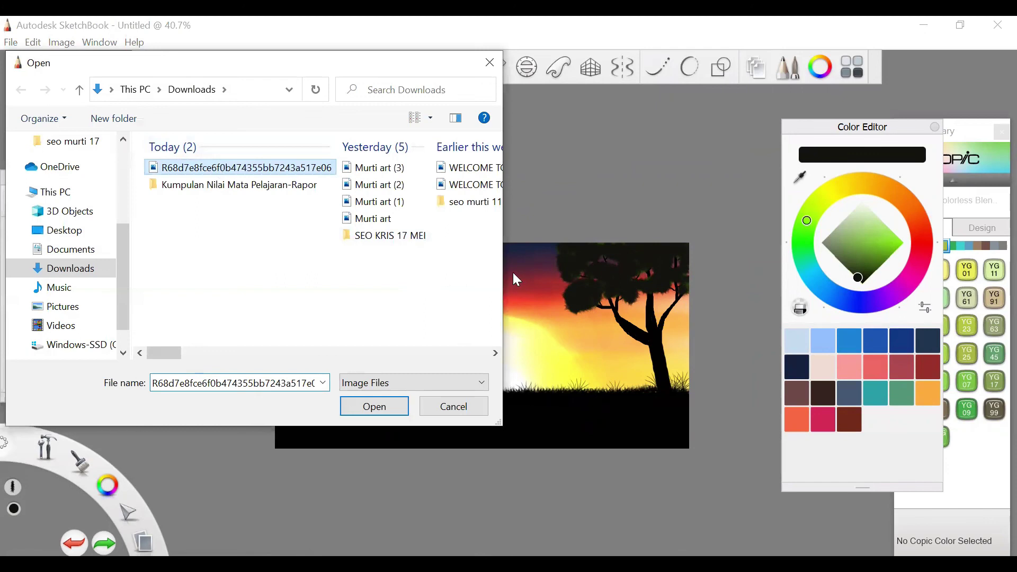
key("Return")
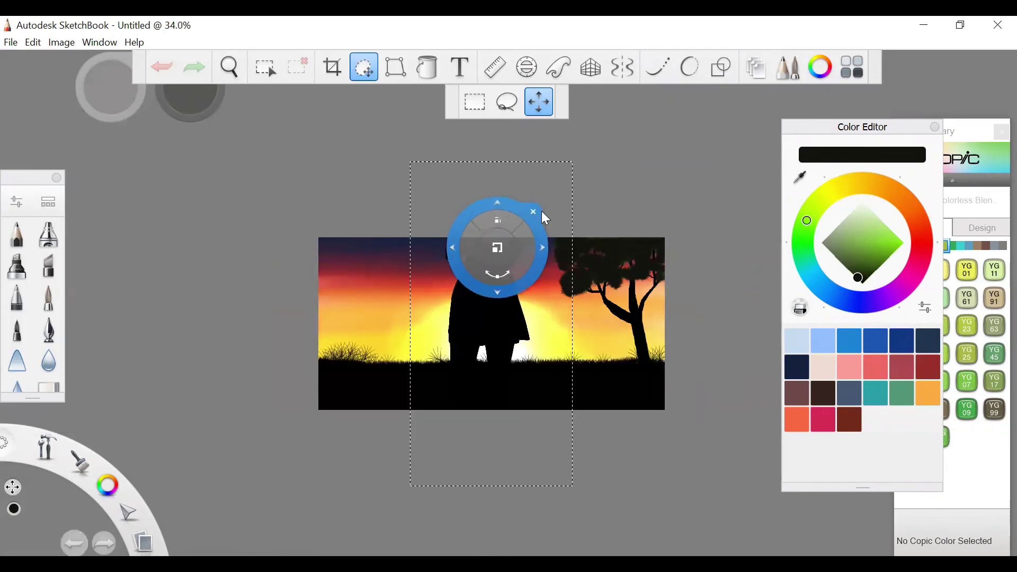
Step: Scale the imported photographer silhouette down to a small figure and stand it on the grass just beside the tree trunk, facing the sun
scroll(546, 218, "up", 1)
left_click(534, 212)
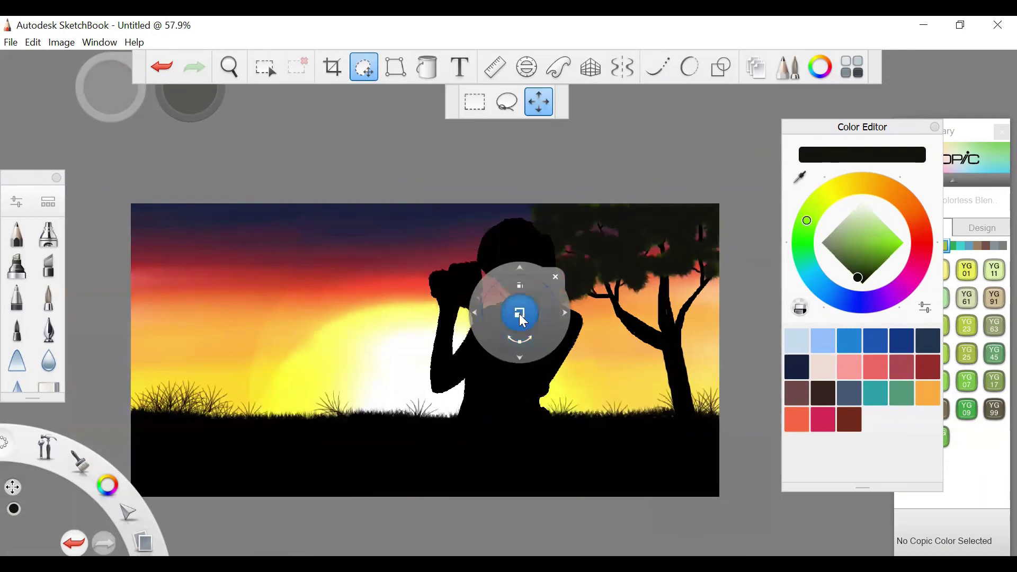
left_click_drag(541, 309, 549, 351)
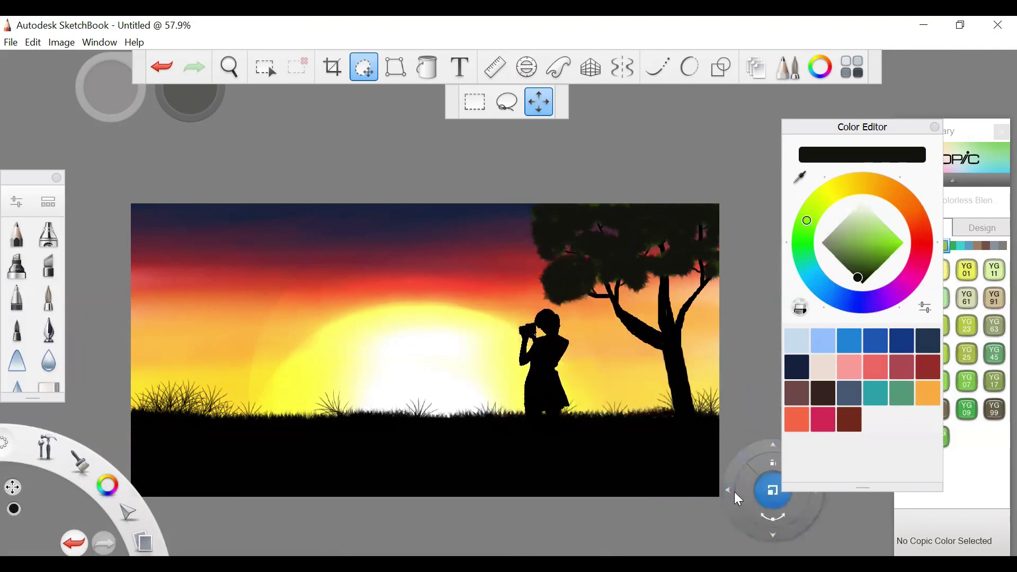
left_click_drag(554, 366, 415, 113)
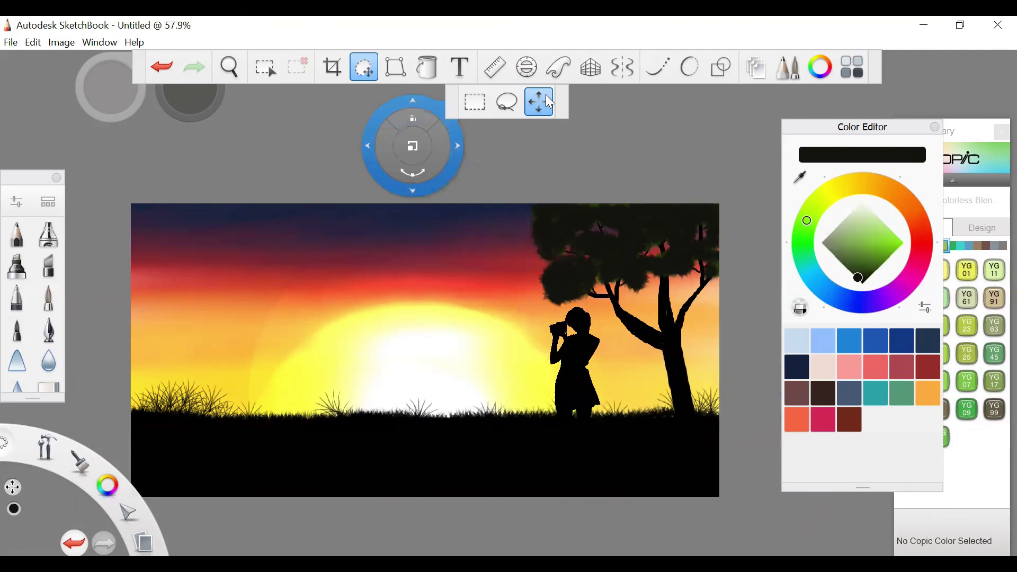
left_click(614, 143)
left_click_drag(613, 144, 218, 109)
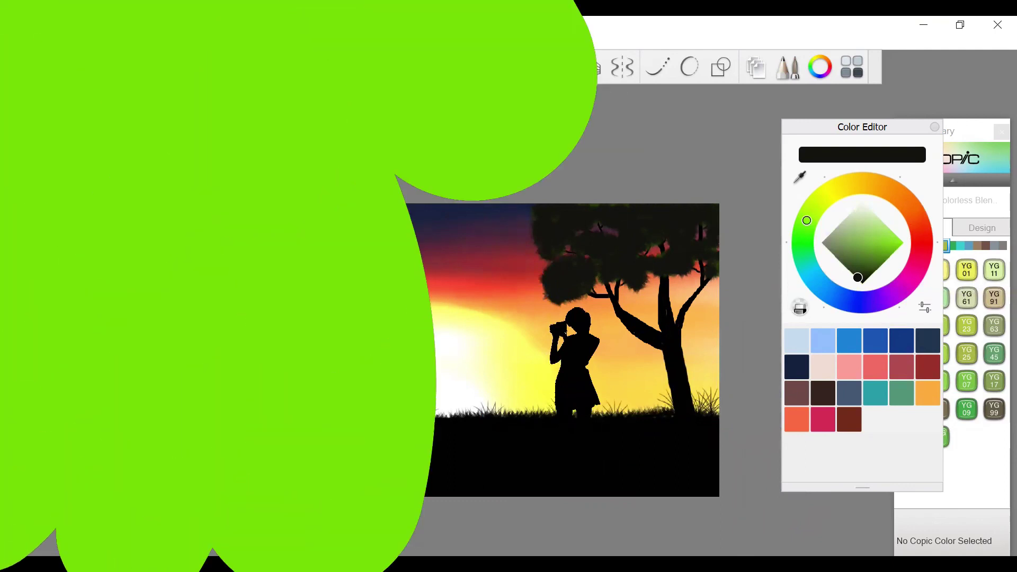